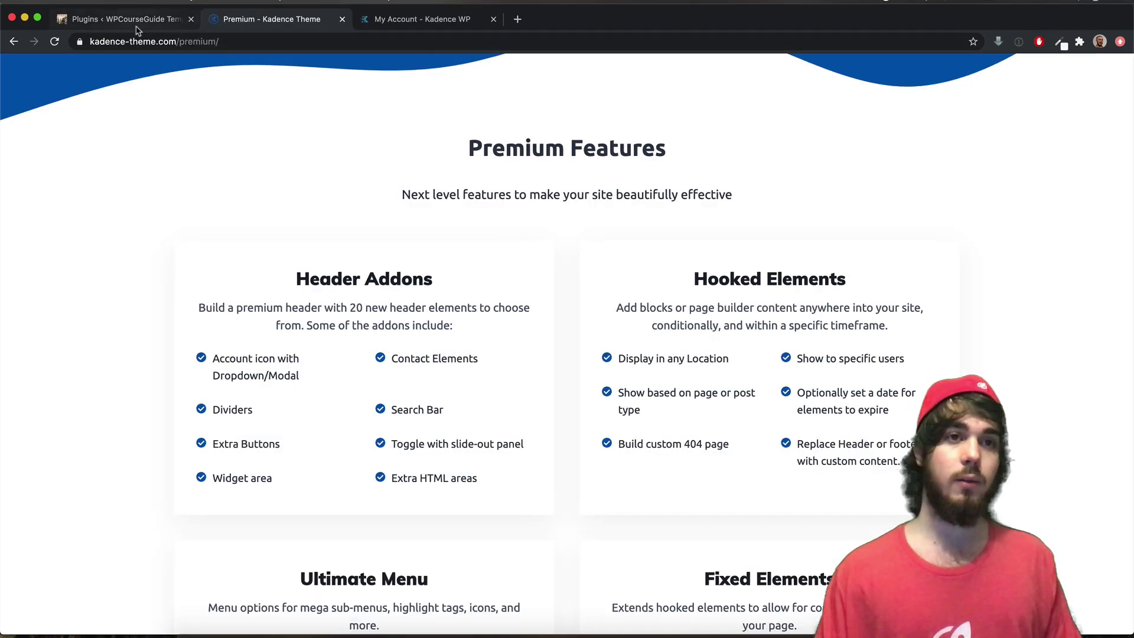
- Open the WPCourseGuide Template 2 site in a new browser tab and launch its theme customizer
left_click(127, 19)
right_click(102, 61)
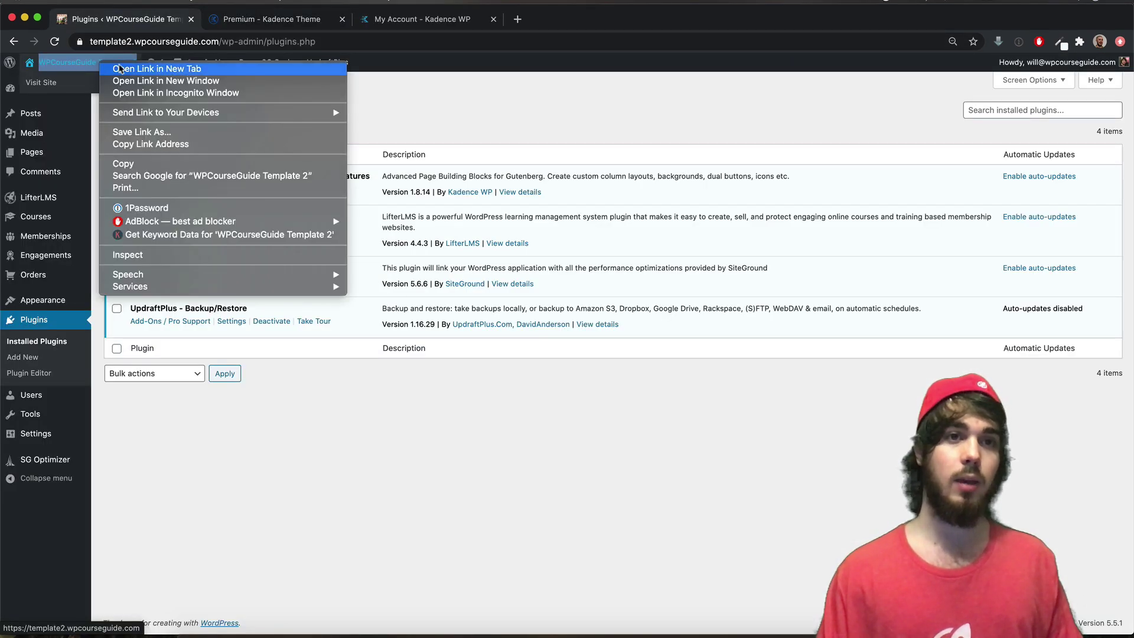
left_click(119, 69)
left_click(227, 20)
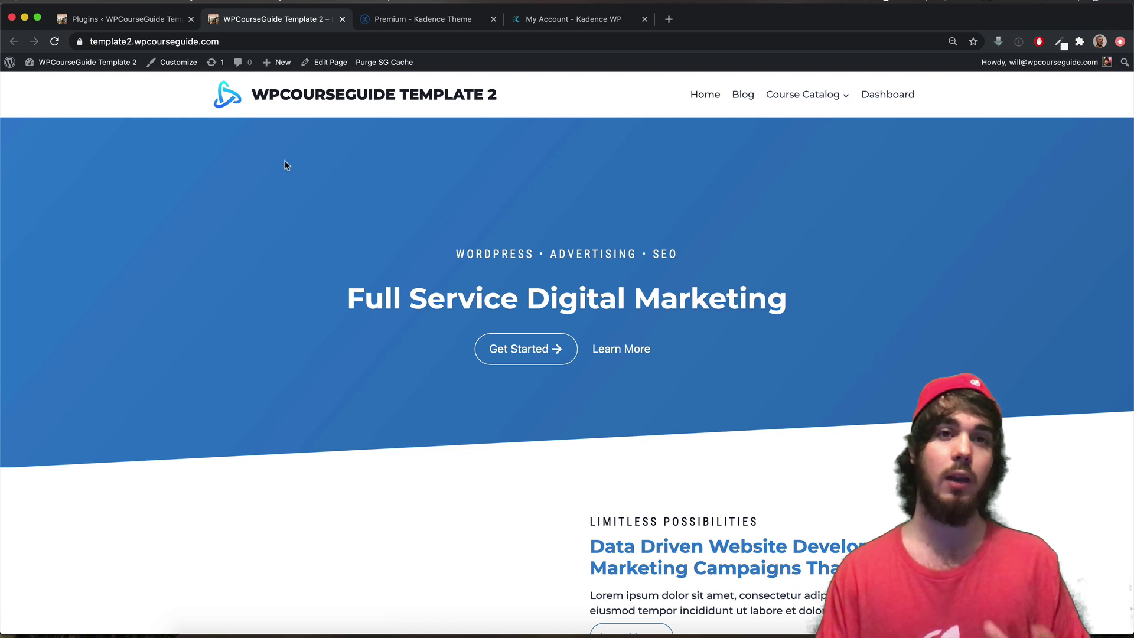
left_click(166, 62)
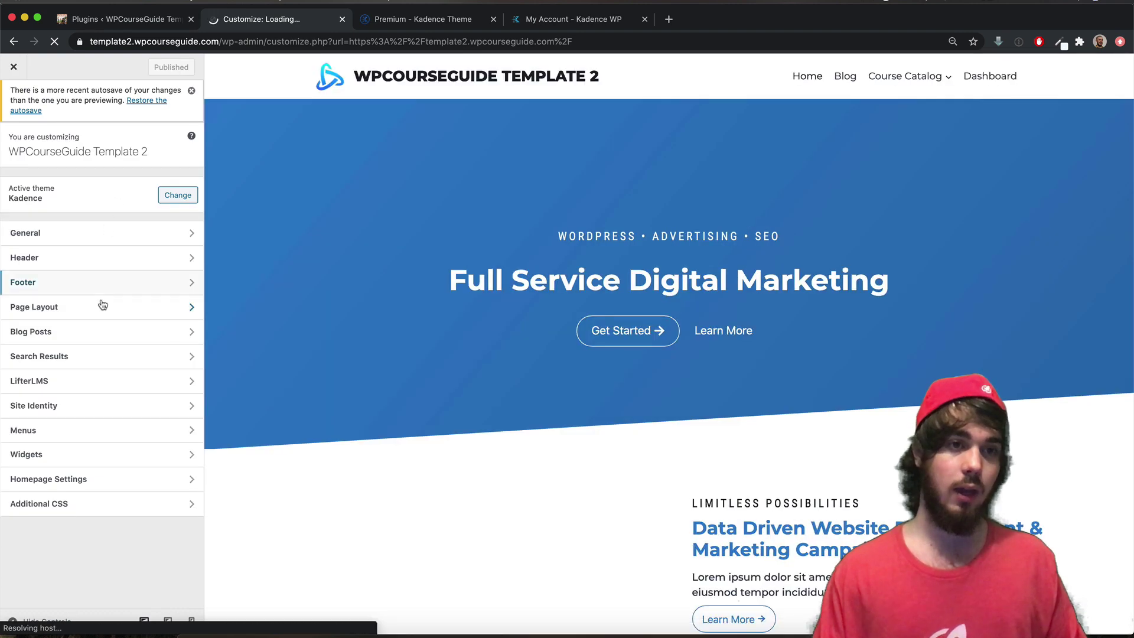
- Examine the LifterLMS customizer options for the User Dashboard and Course Layout while previewing the Dashboard page
left_click(89, 383)
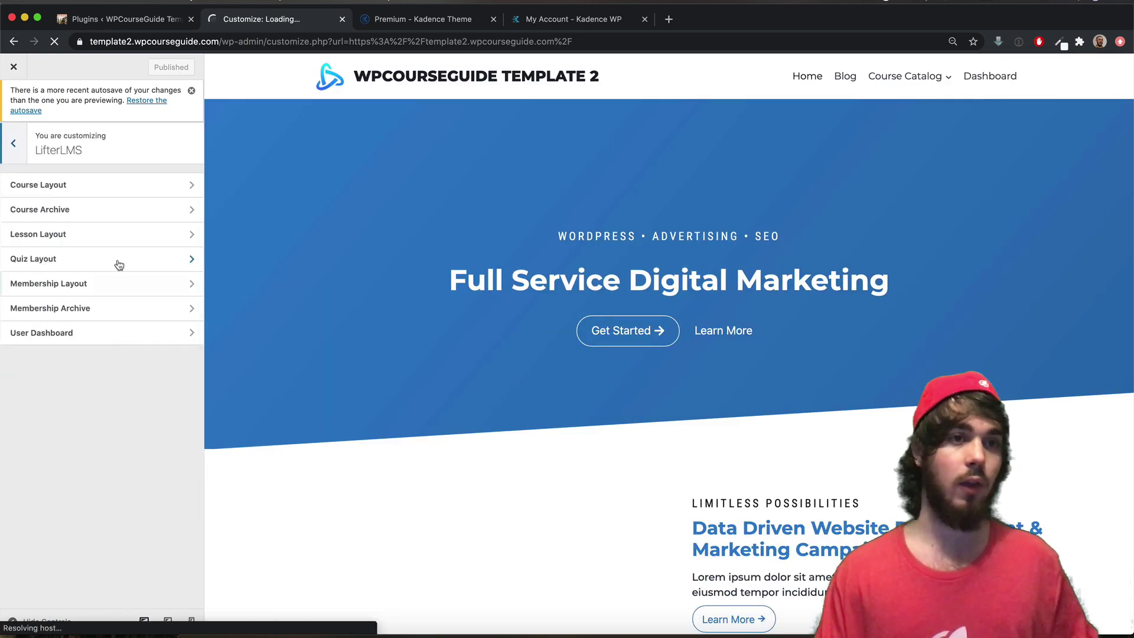
left_click(998, 75)
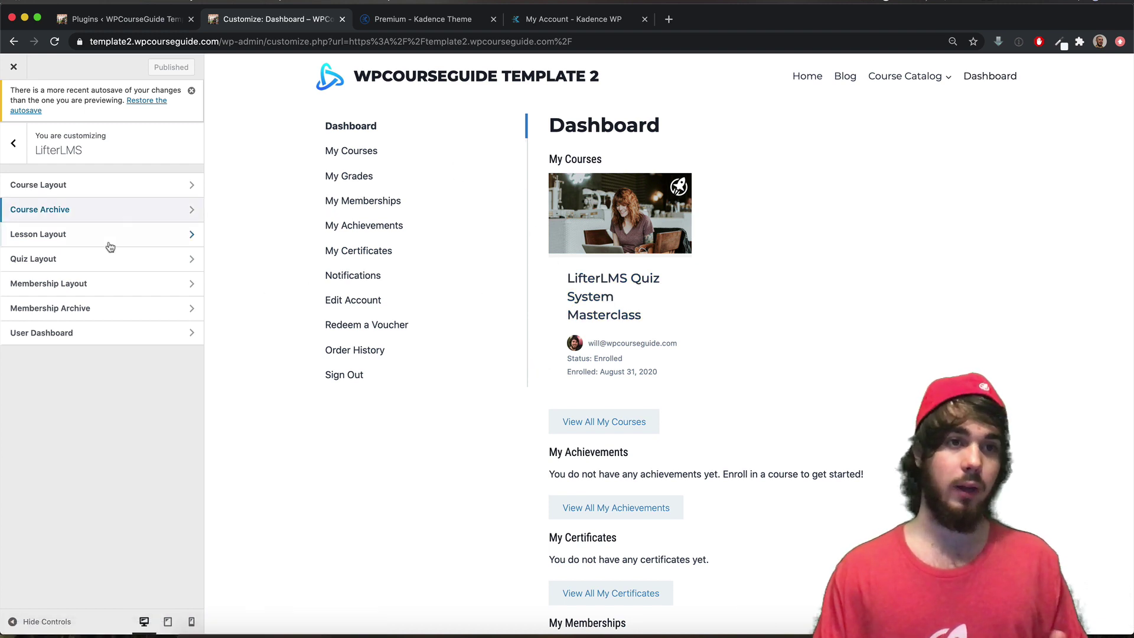
left_click(100, 332)
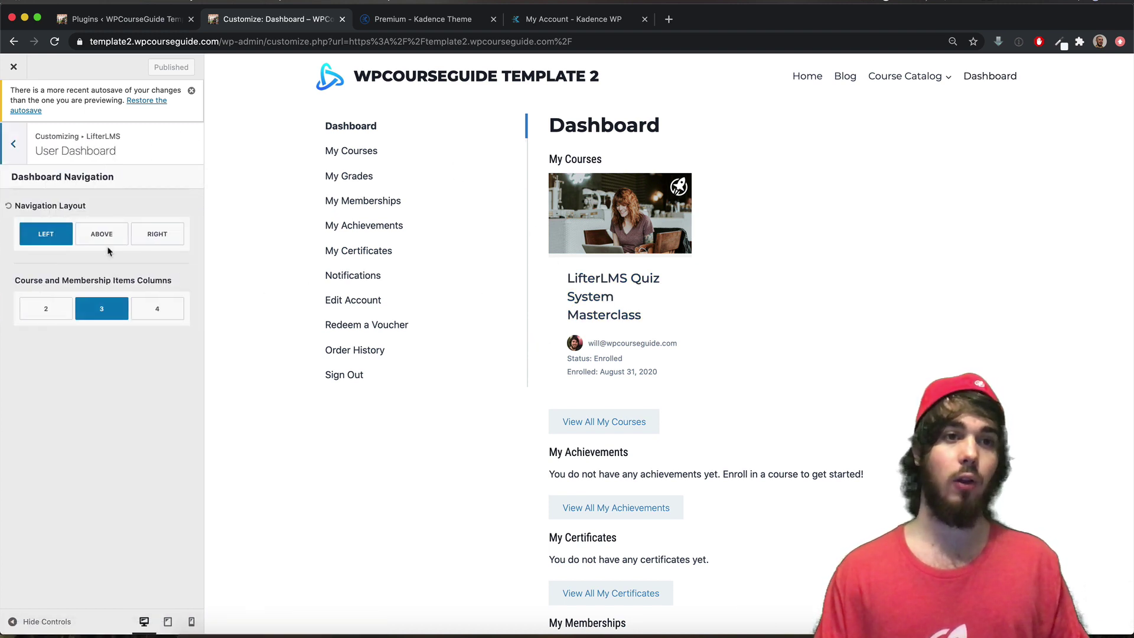
left_click(27, 145)
left_click(86, 191)
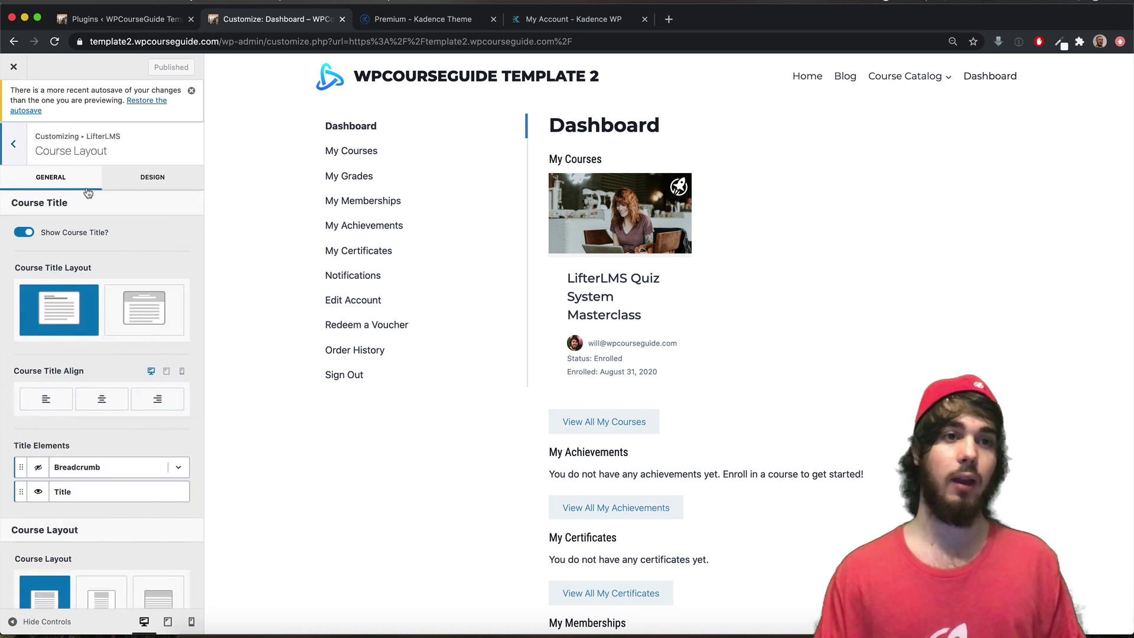
left_click(22, 154)
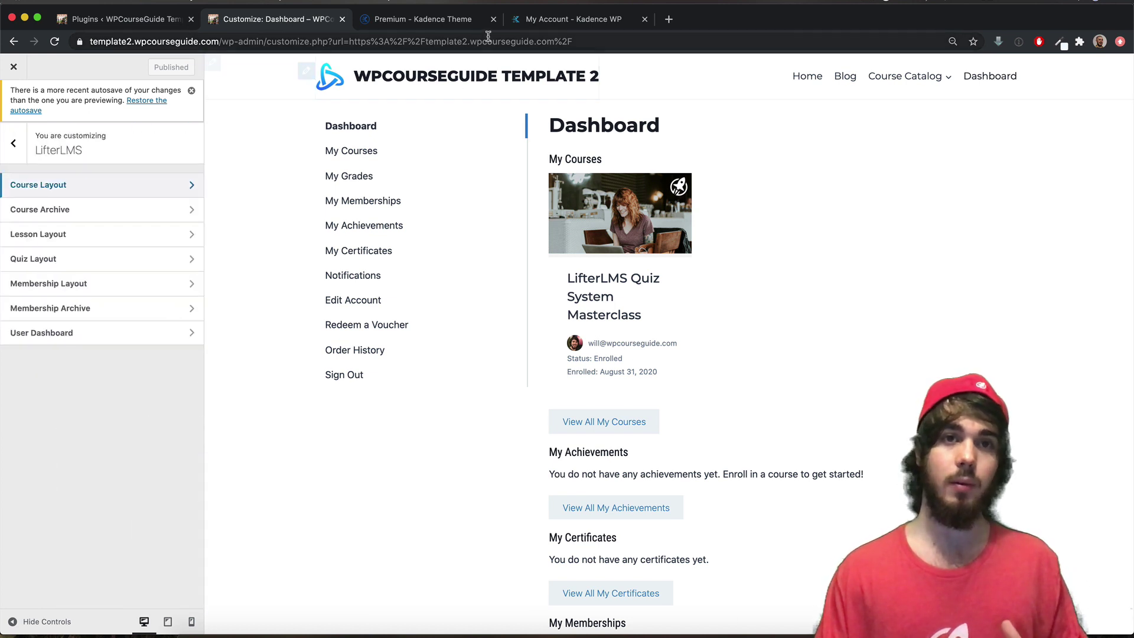
- Review the Premium Features list on the Kadence Theme premium page, from Header Addons to Woocommerce Addon
left_click(472, 23)
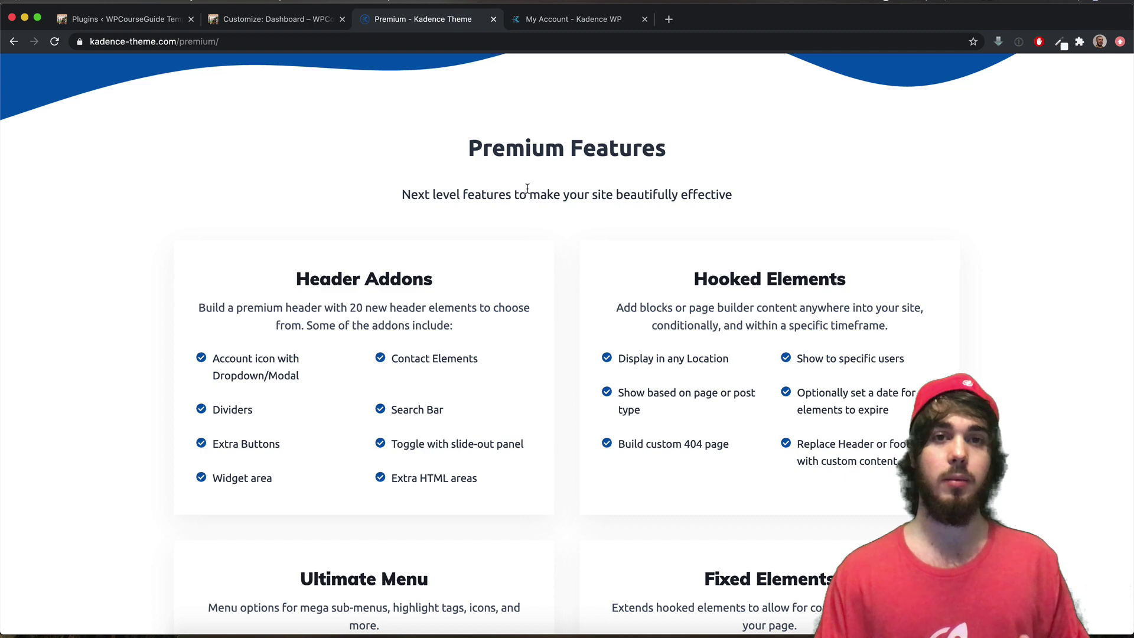
scroll(527, 189, "down", 3)
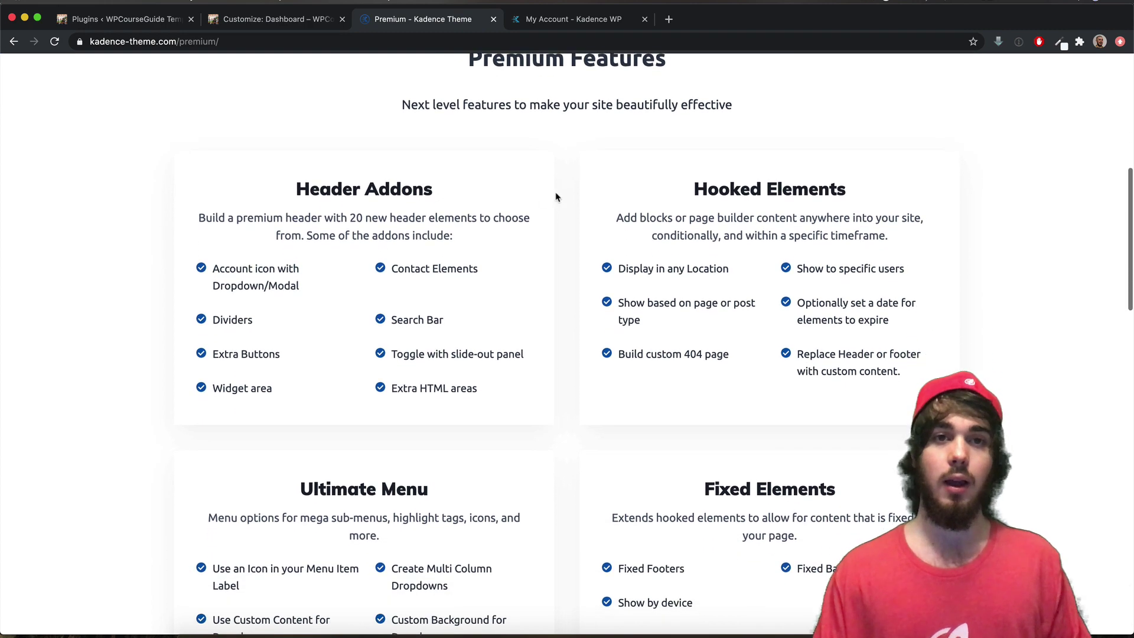
scroll(568, 207, "down", 3)
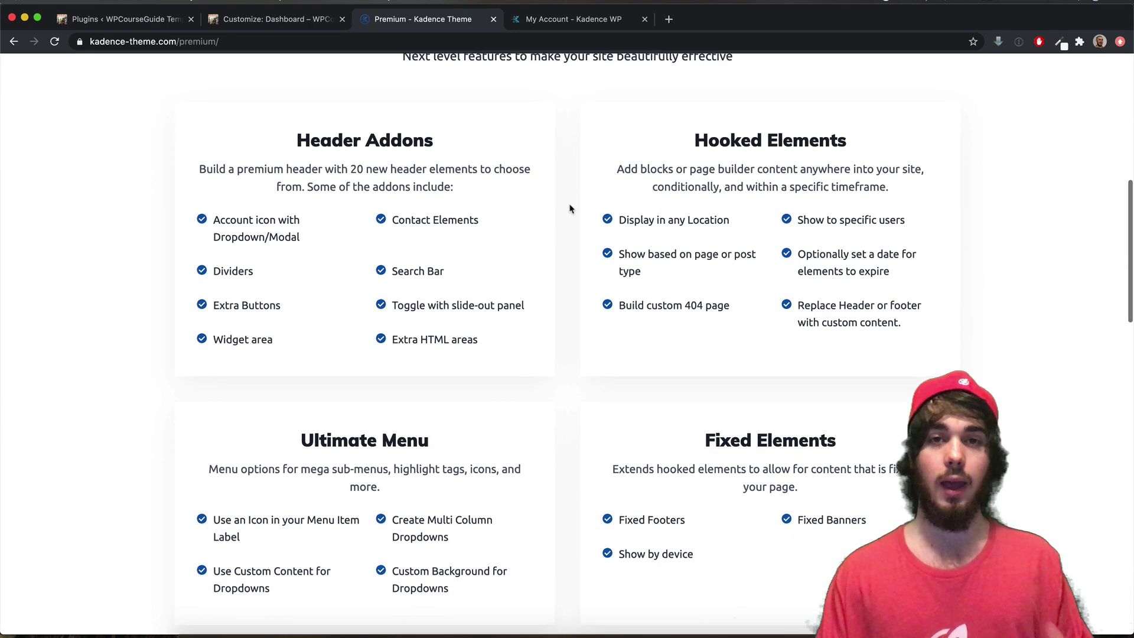
scroll(571, 211, "down", 4)
scroll(570, 210, "down", 4)
scroll(570, 209, "up", 3)
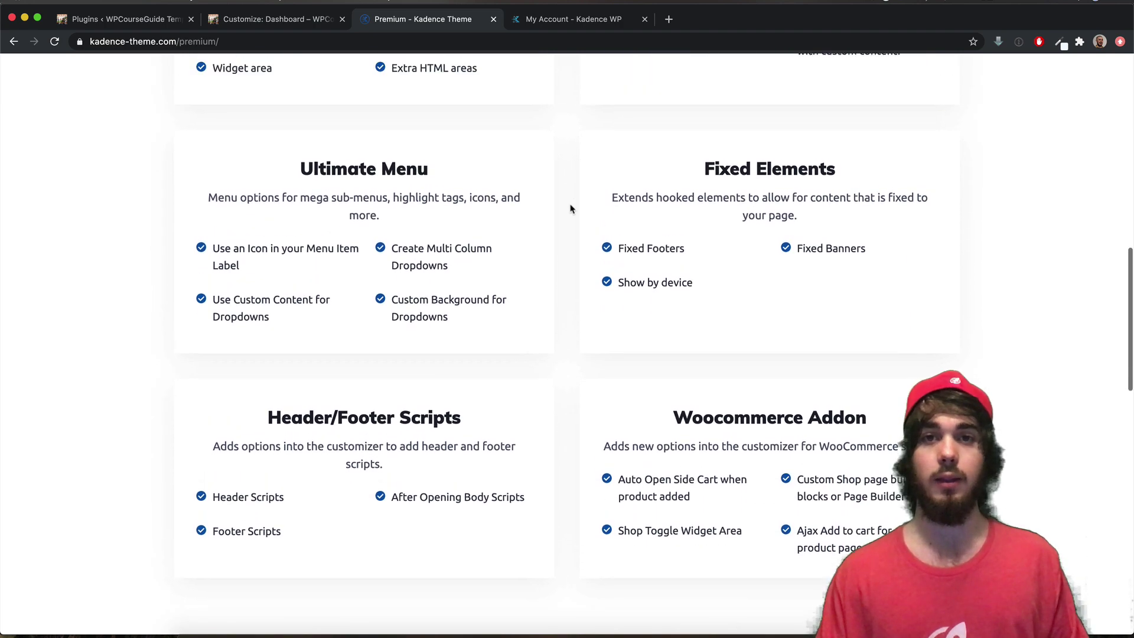
scroll(572, 208, "up", 2)
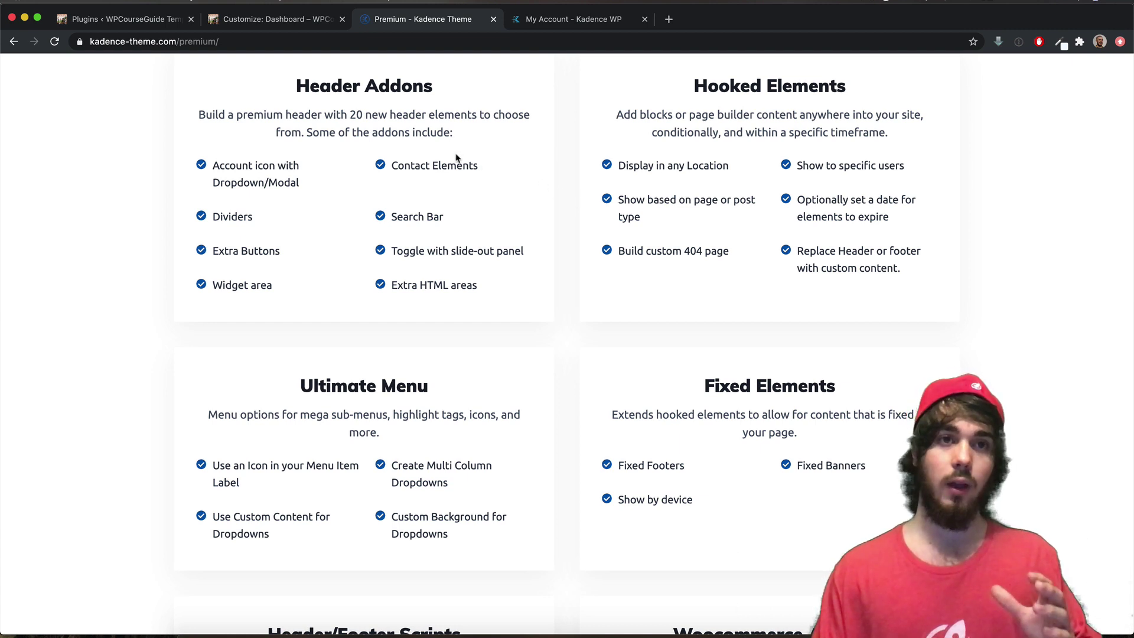
- Open the Header builder in the site's customizer to check which header items are available
left_click(296, 21)
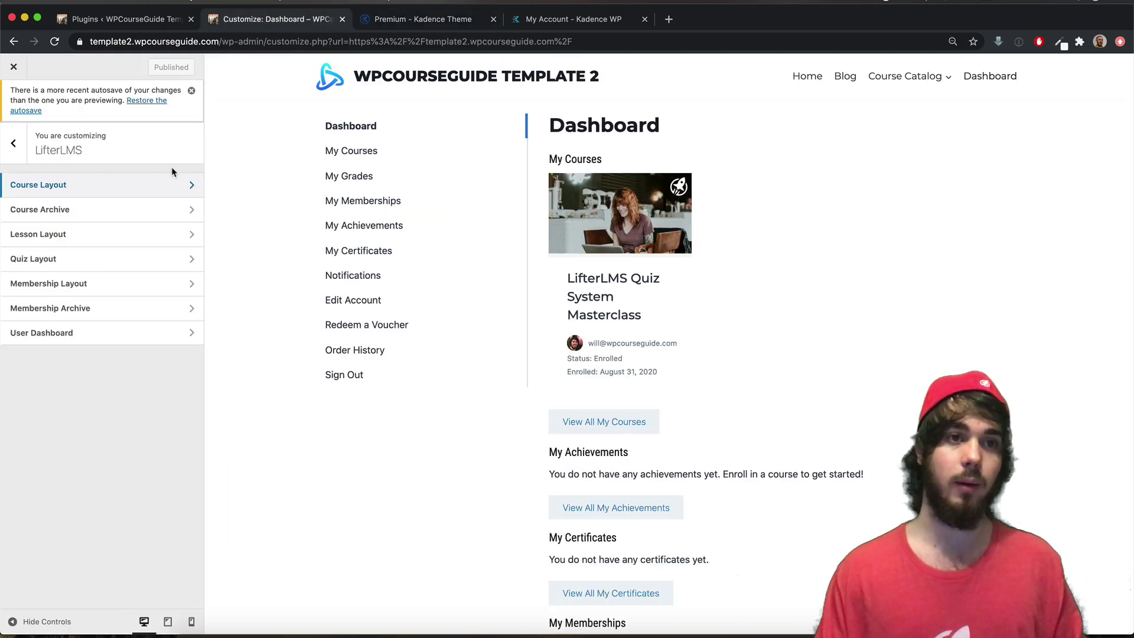
left_click(13, 145)
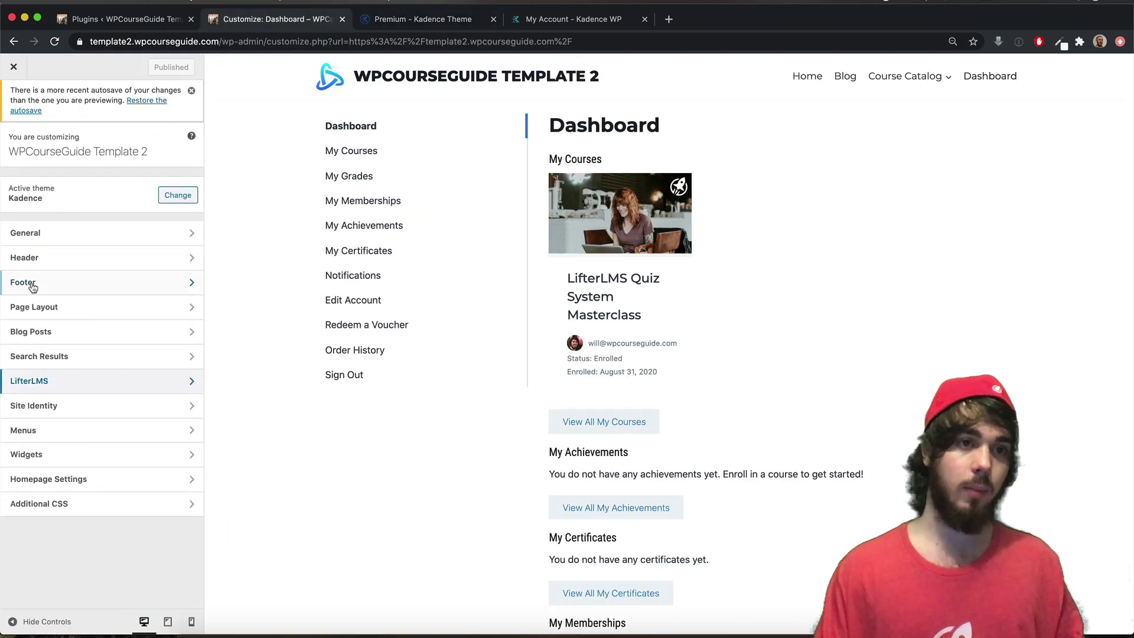
left_click(47, 259)
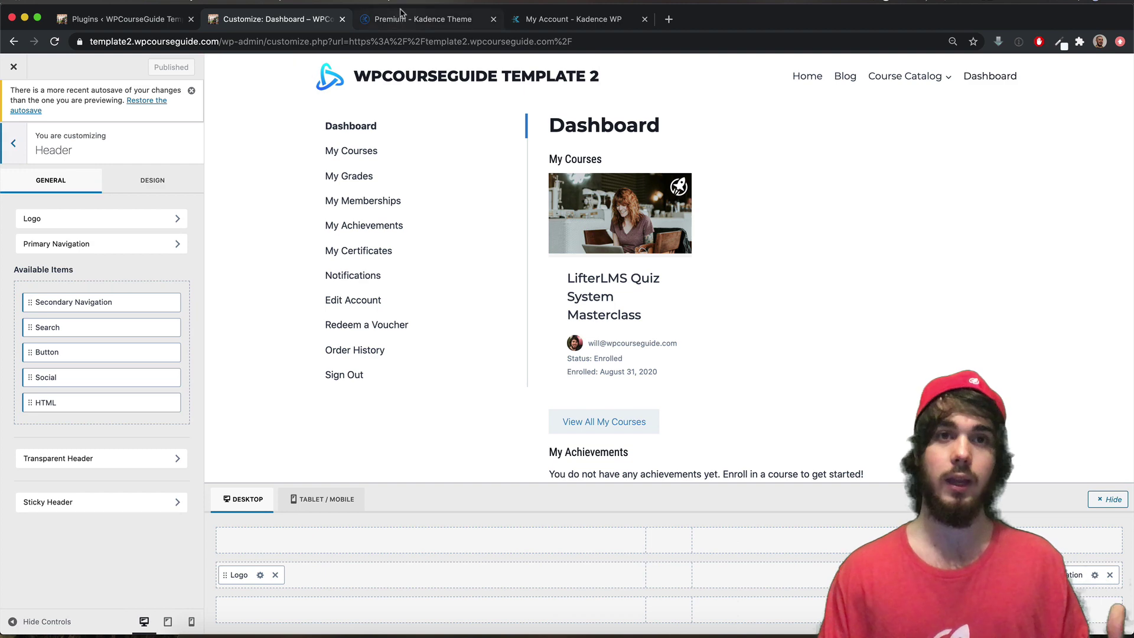
- Download the Kadence Theme Pro Addon from the product downloads of the Kadence WP account
left_click(378, 21)
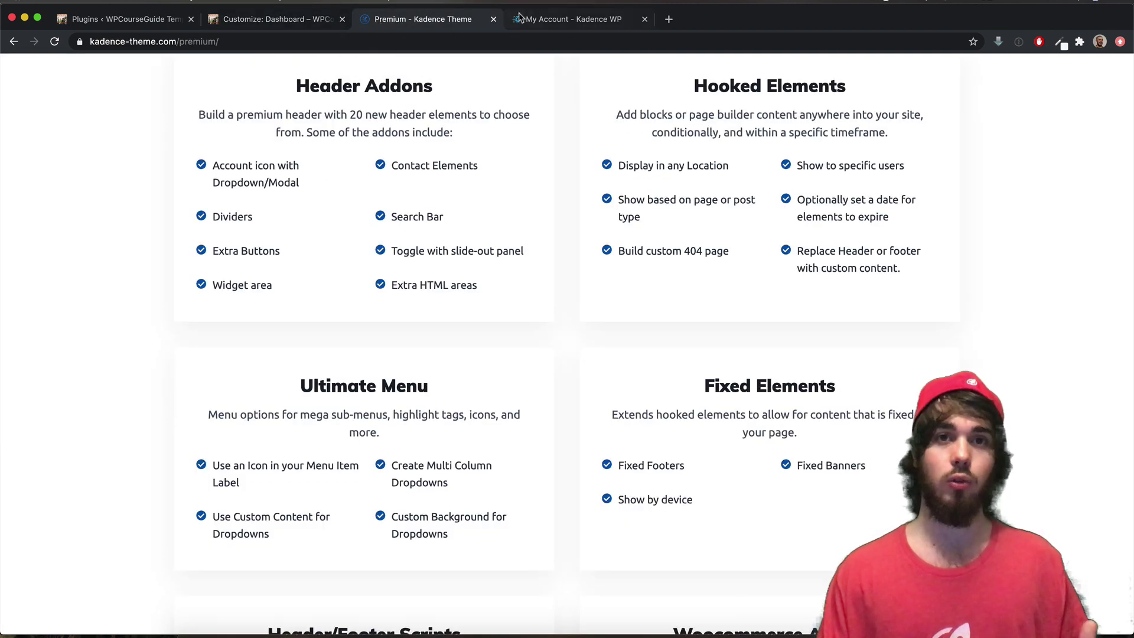
left_click(544, 23)
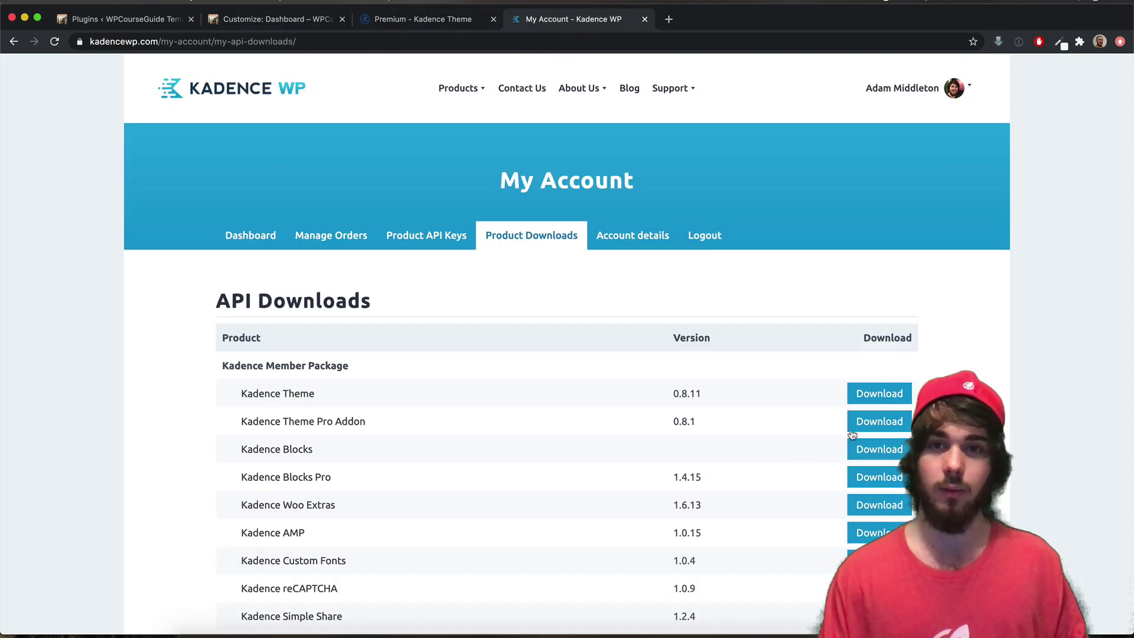
left_click(879, 421)
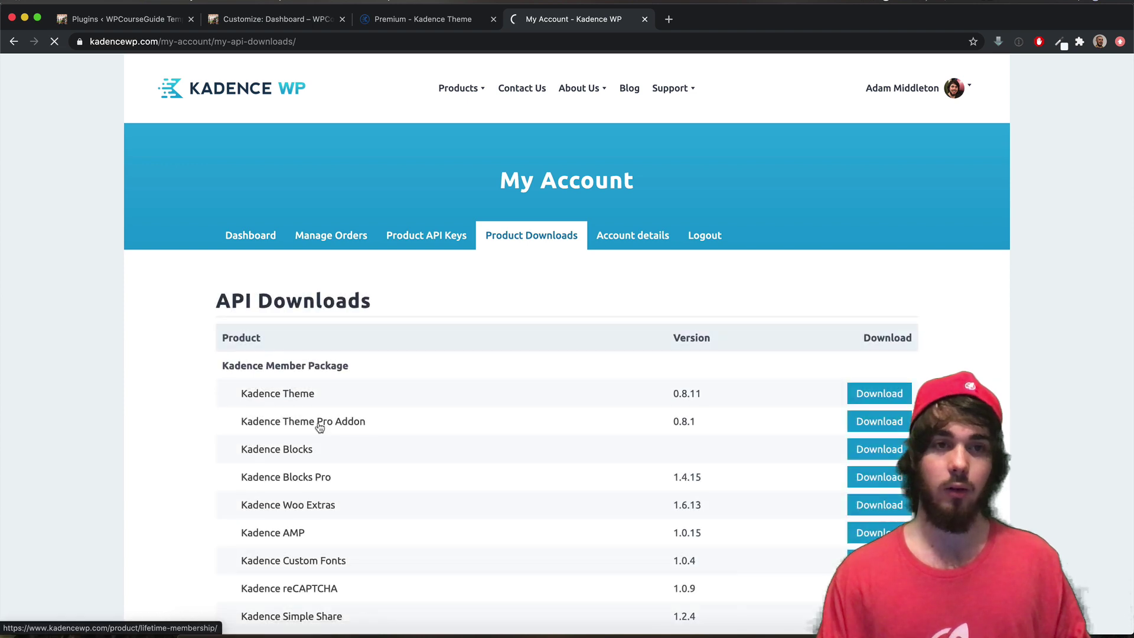
- Upload kadence-pro (2).zip as a new plugin on the WordPress site, install it and activate it
left_click(150, 22)
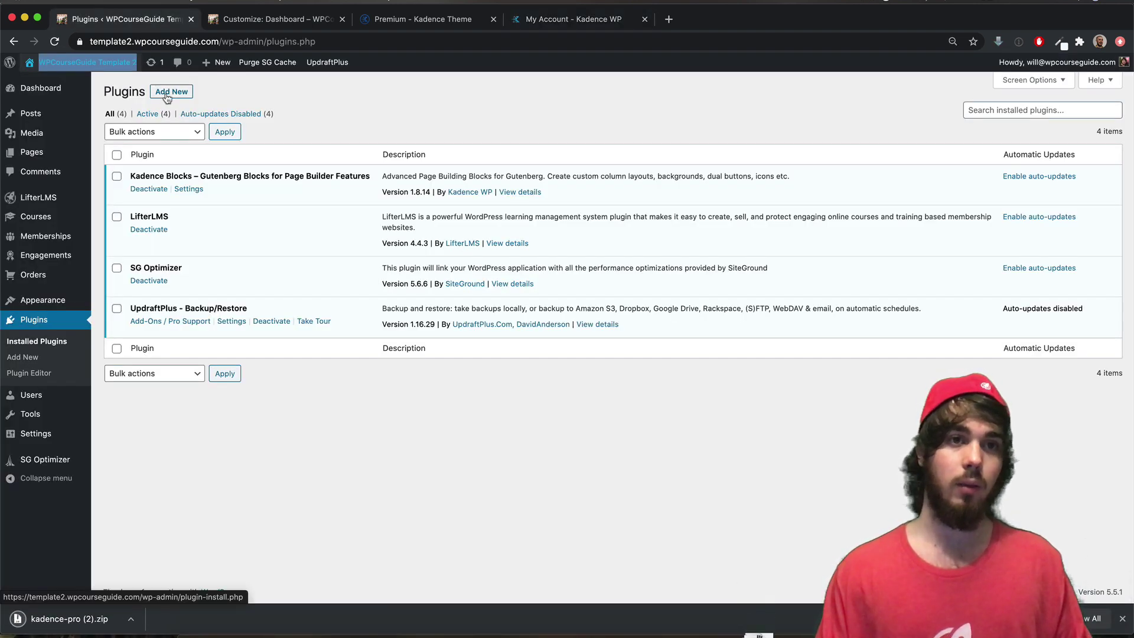
left_click(167, 95)
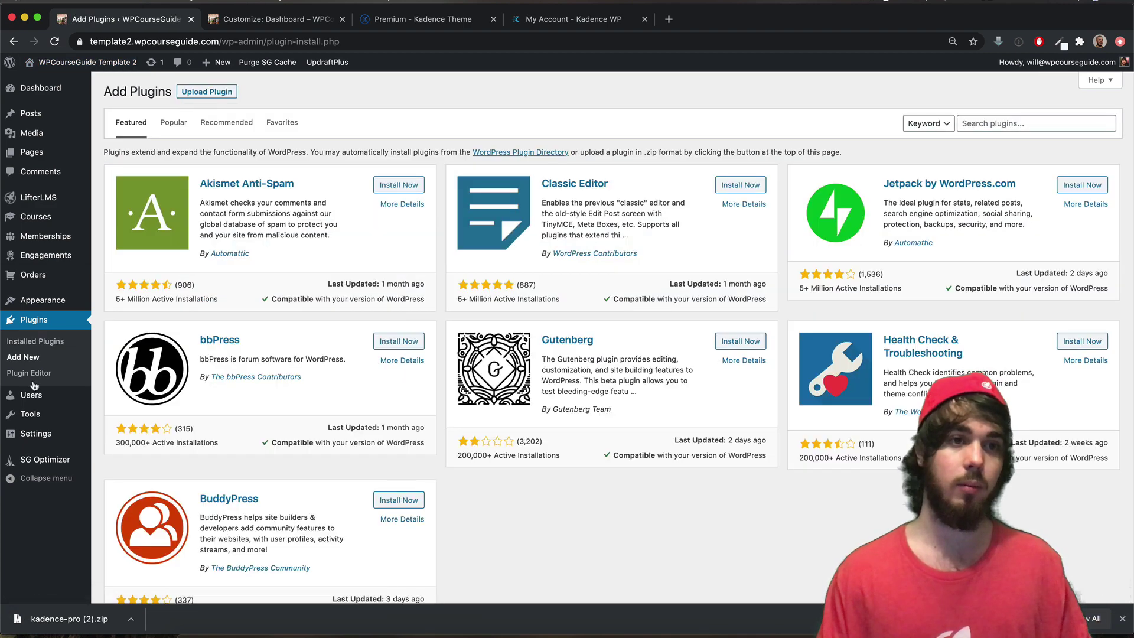
left_click(209, 93)
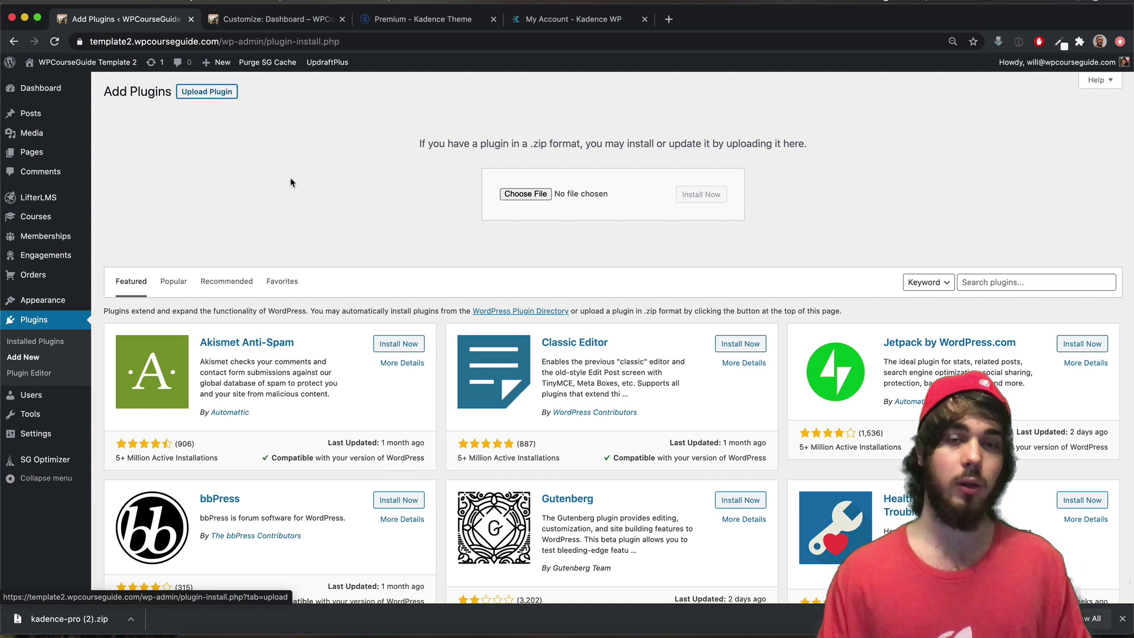
left_click_drag(88, 610, 532, 199)
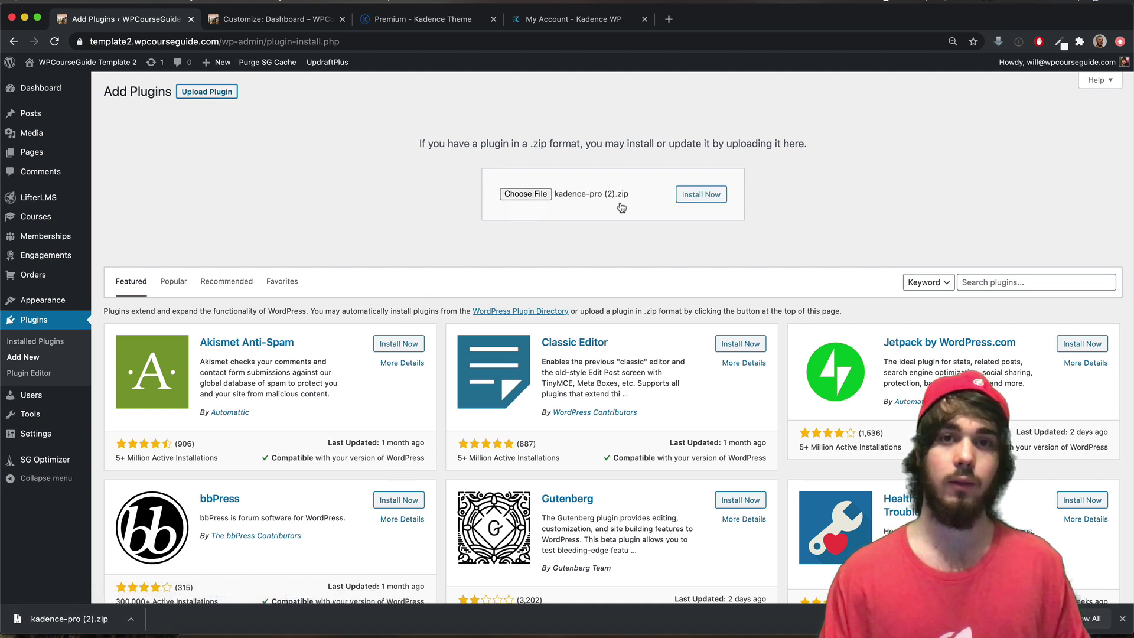
left_click(695, 200)
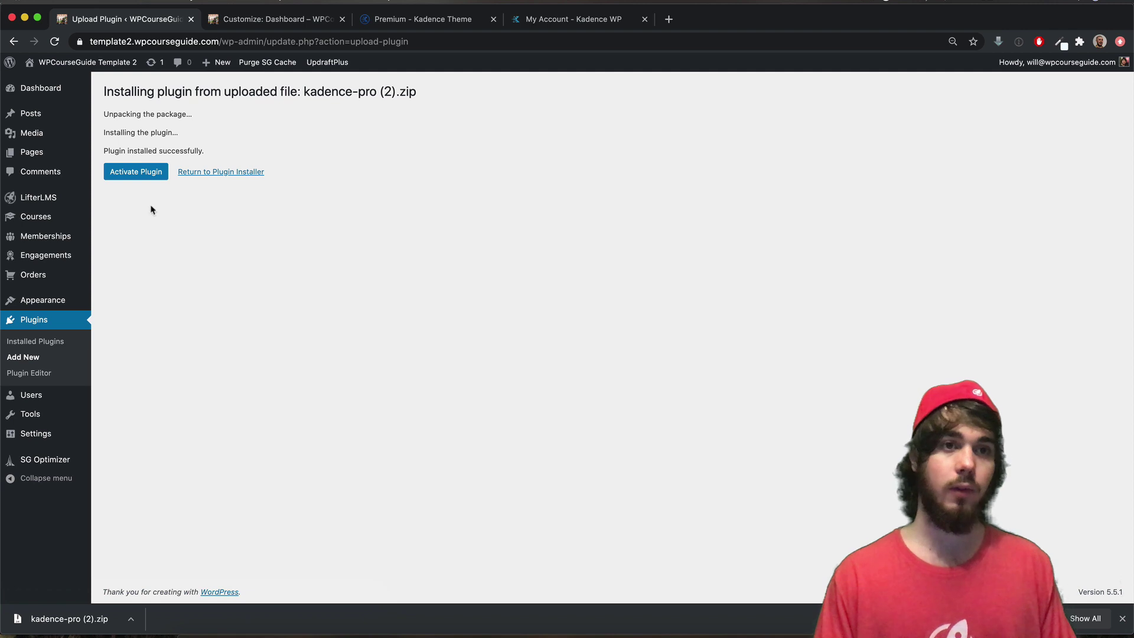
left_click(137, 172)
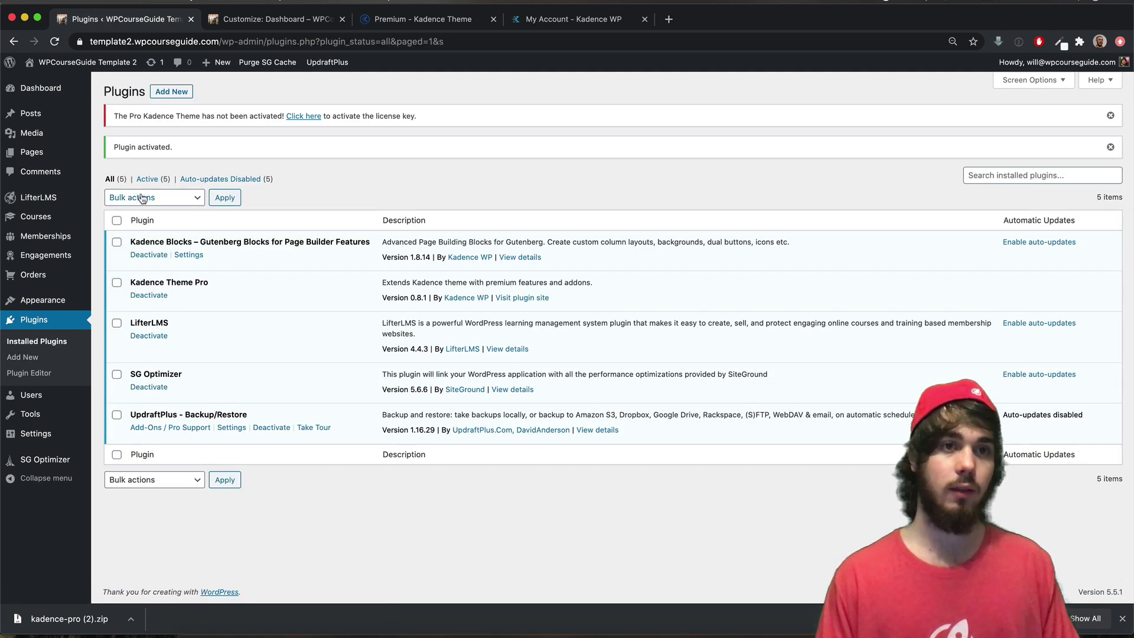
left_click_drag(135, 282, 176, 281)
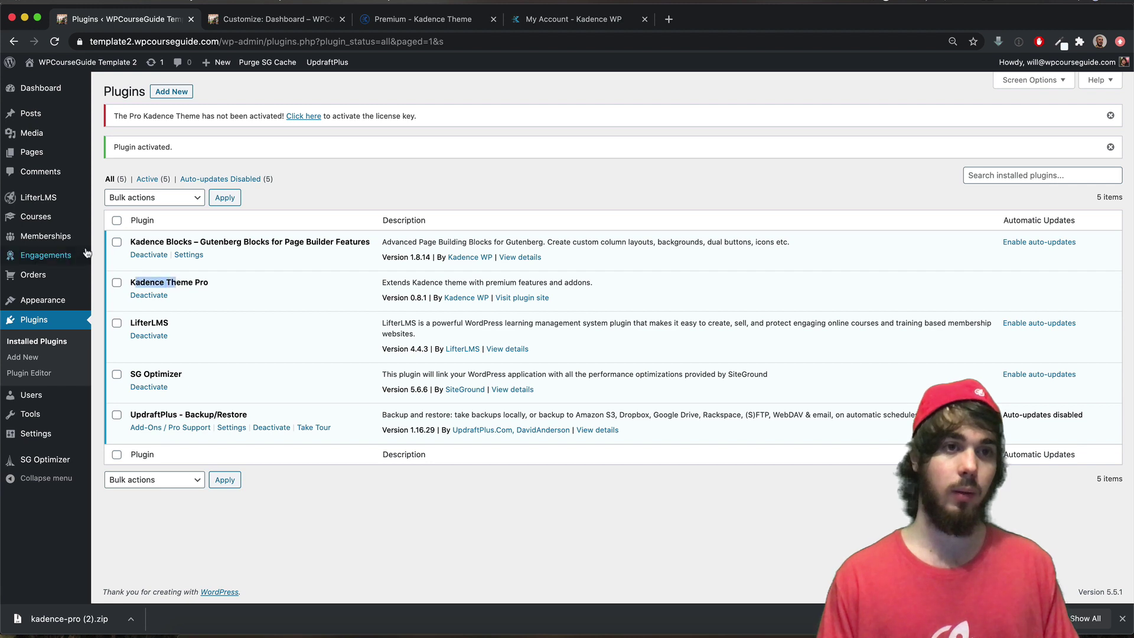
- Open the Kadence theme's settings page in the WordPress admin to reach the Pro Addons
mouse_move(49, 300)
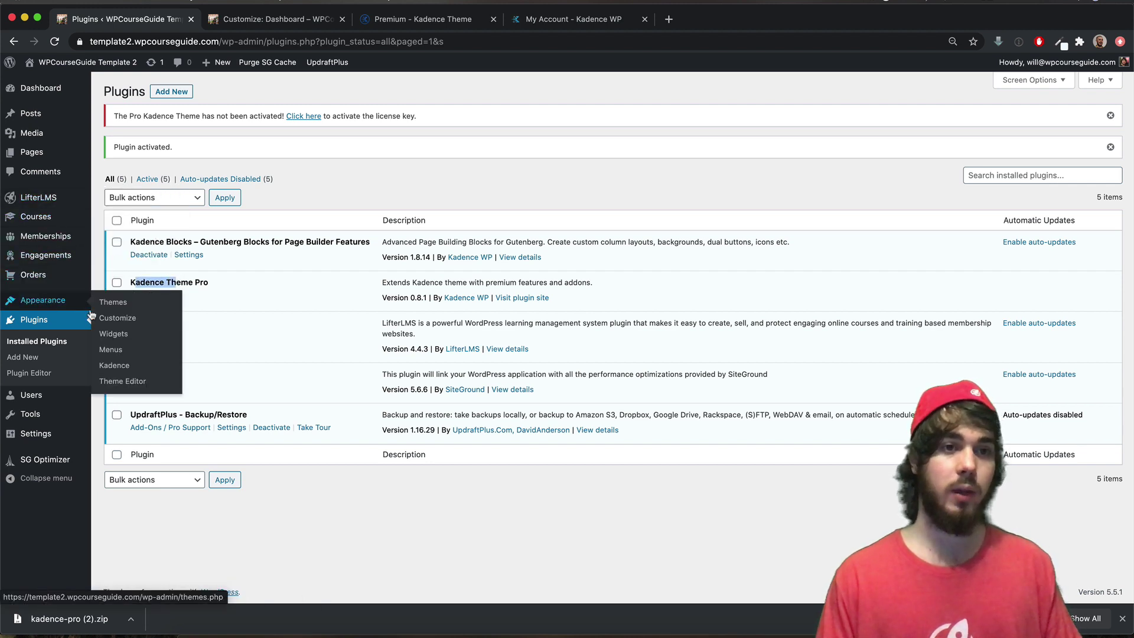
left_click(115, 366)
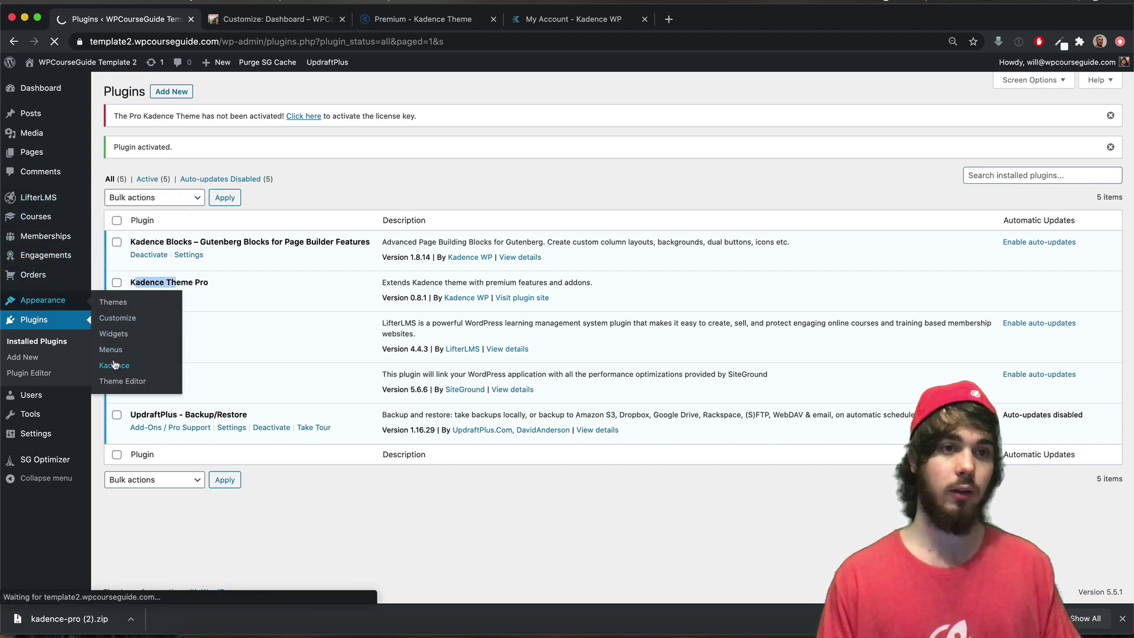
scroll(246, 352, "down", 1)
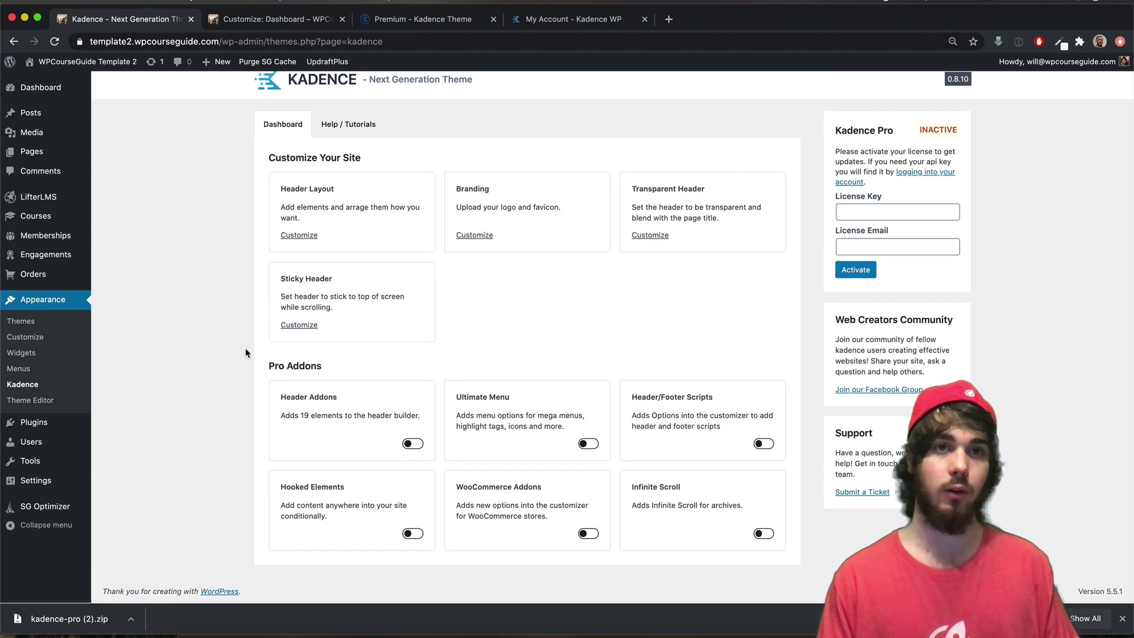
- Place the Search item in the left section of the header's top row in the customizer
left_click(248, 23)
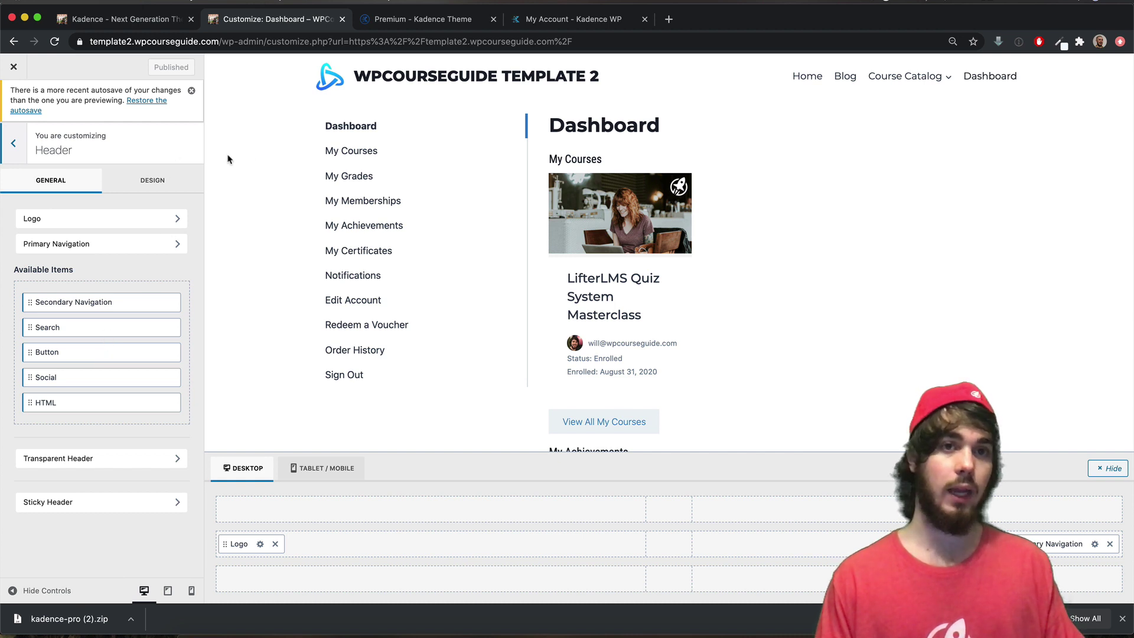
left_click_drag(74, 327, 283, 511)
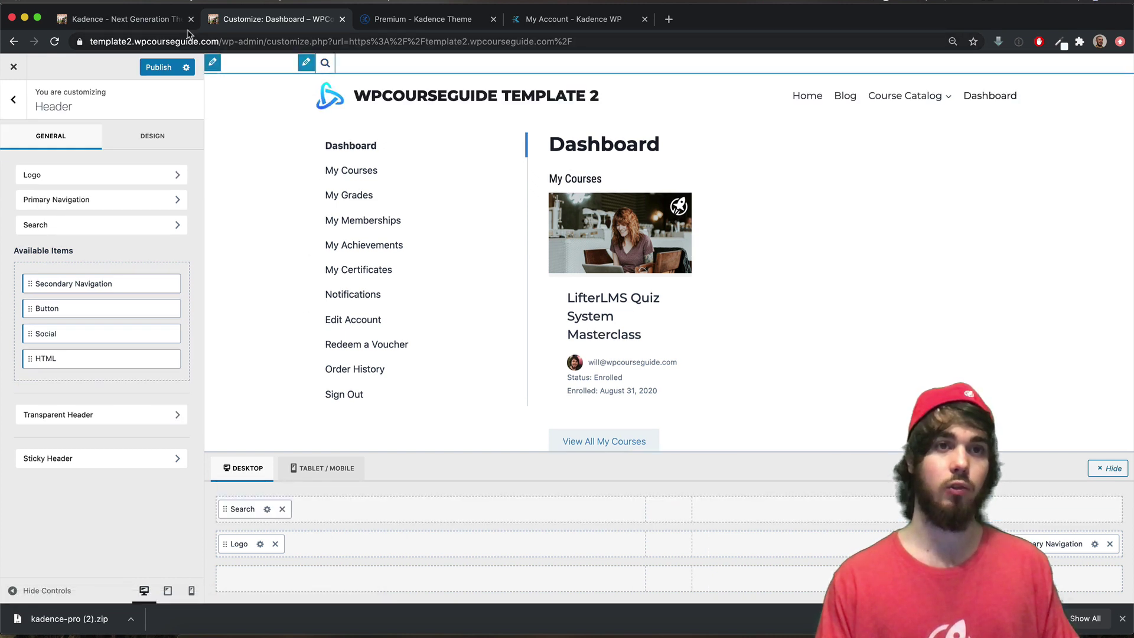
- Enable Header Addons in the Kadence Pro Addons and reload the customizer, discarding its unsaved changes
left_click(158, 25)
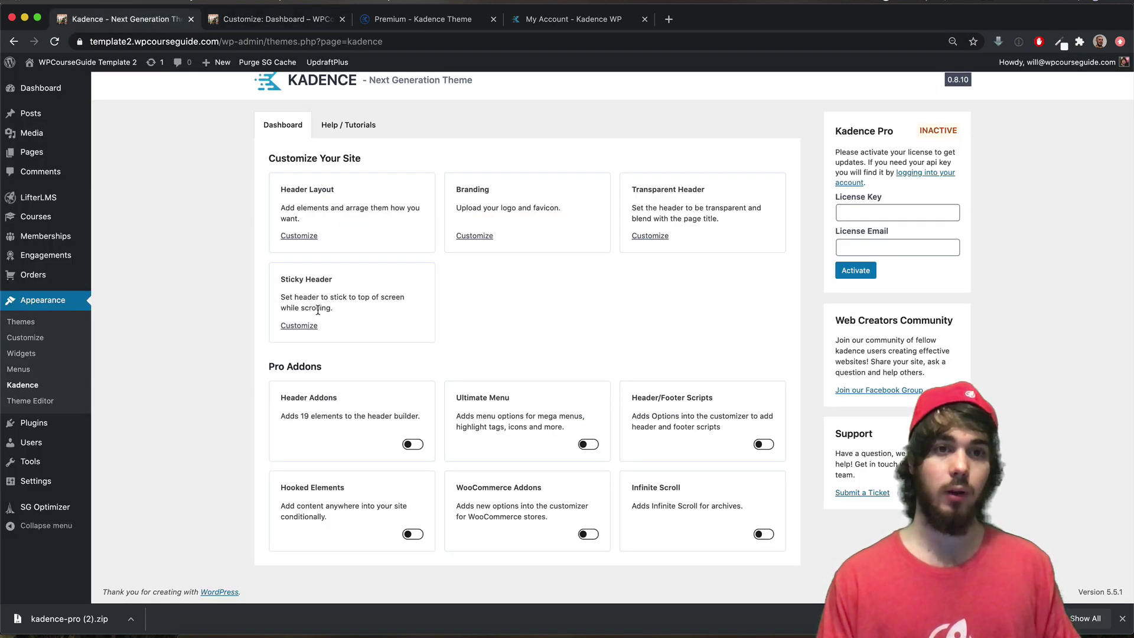
left_click(406, 444)
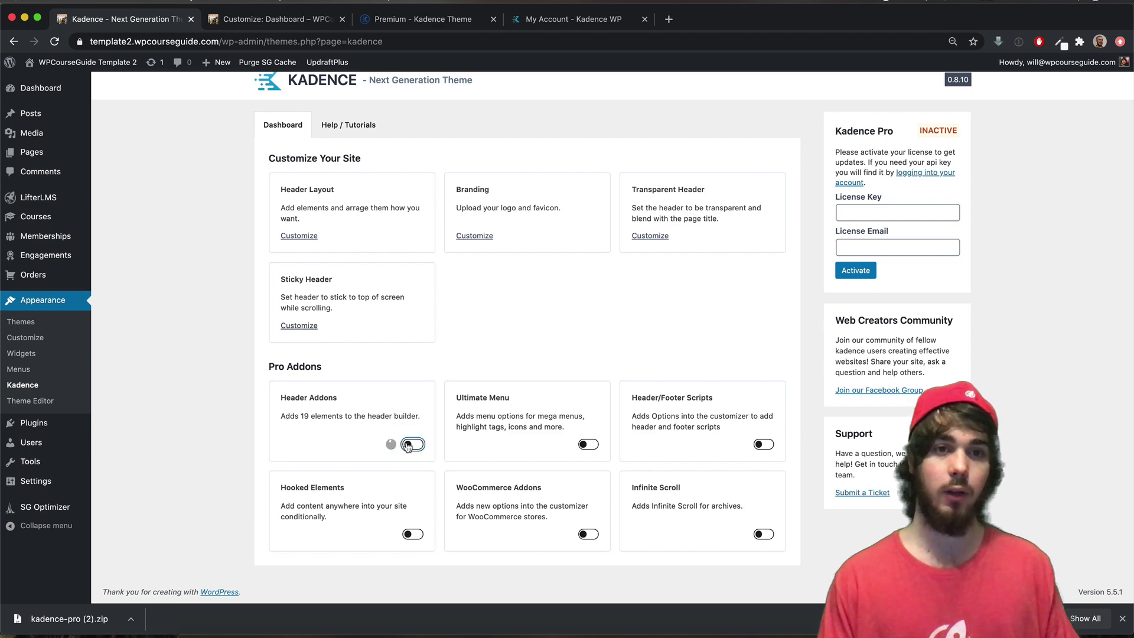
left_click(272, 19)
left_click(55, 42)
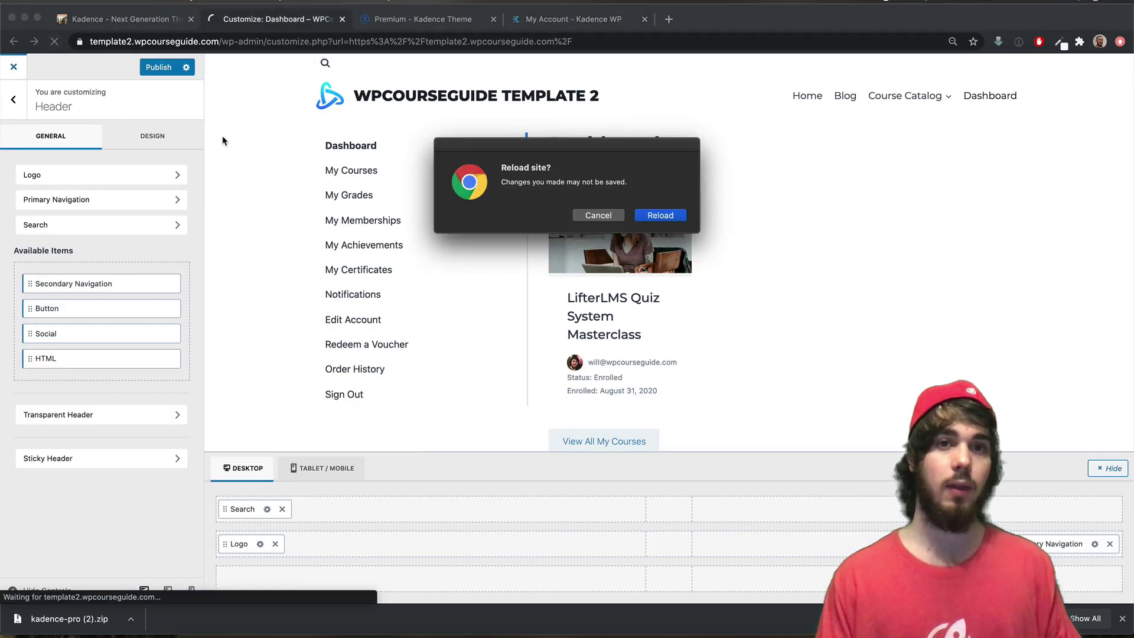
left_click(659, 214)
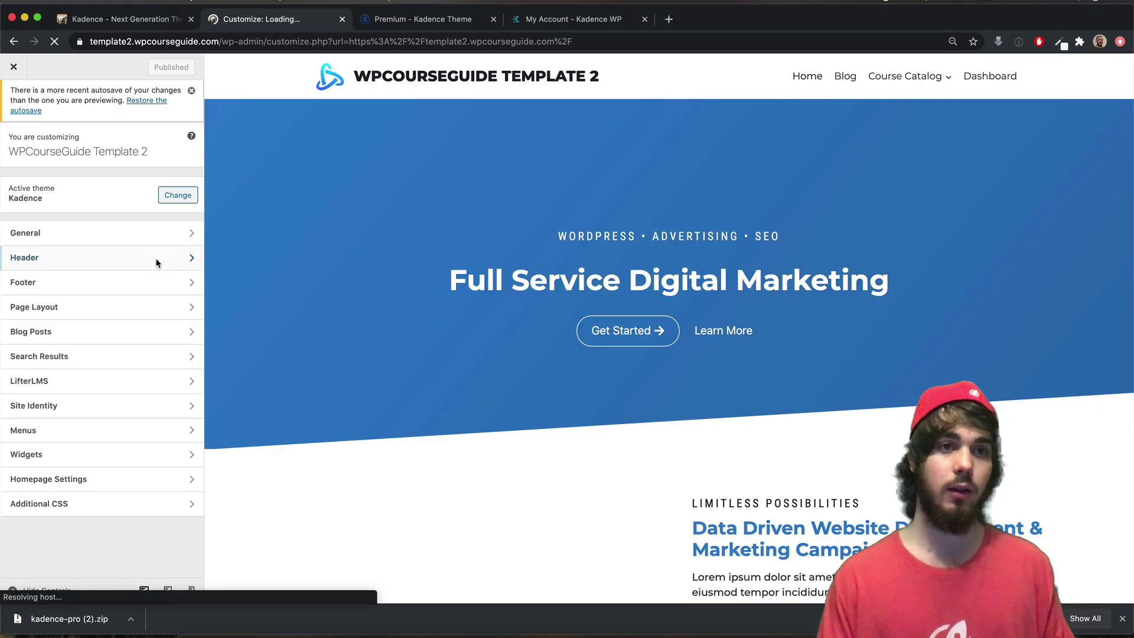
- Examine the items available for the header builder in the customizer's Header section
left_click(157, 258)
scroll(159, 262, "down", 3)
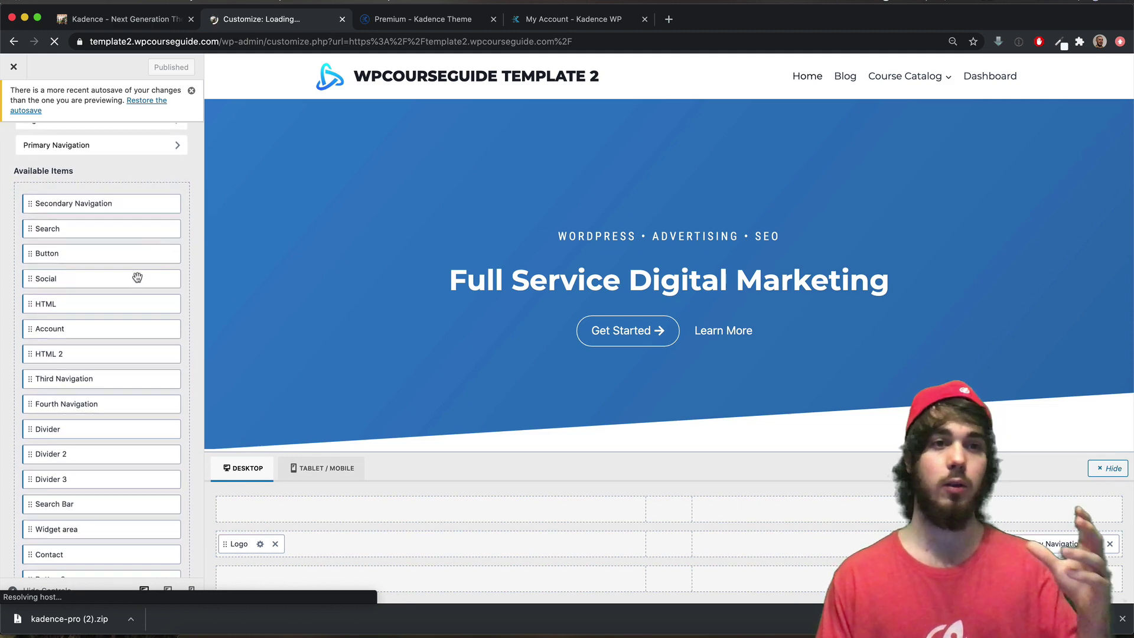
left_click(136, 19)
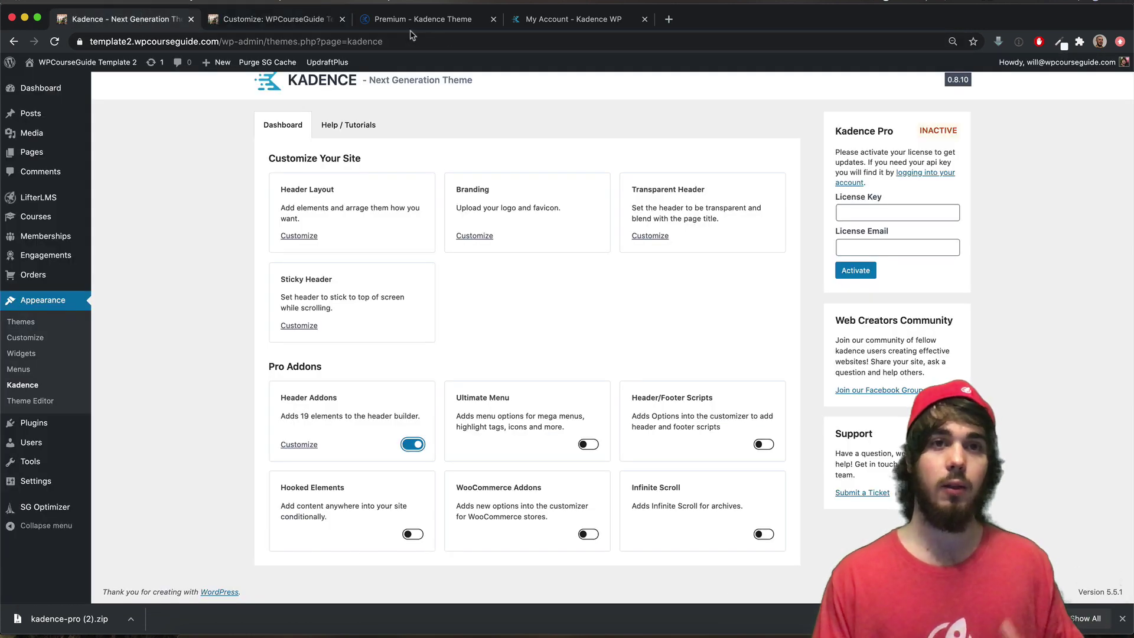
- Read through the addon descriptions on the Kadence premium page, from Header Addons and Hooked Elements down to Woocommerce Addon
left_click(449, 21)
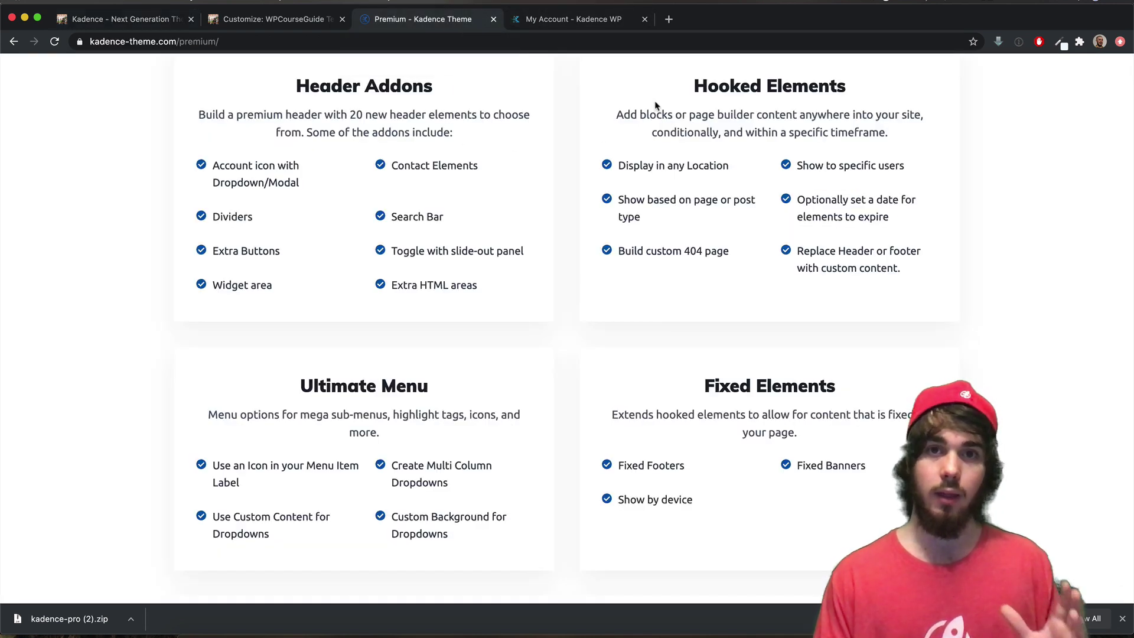
left_click_drag(708, 87, 782, 87)
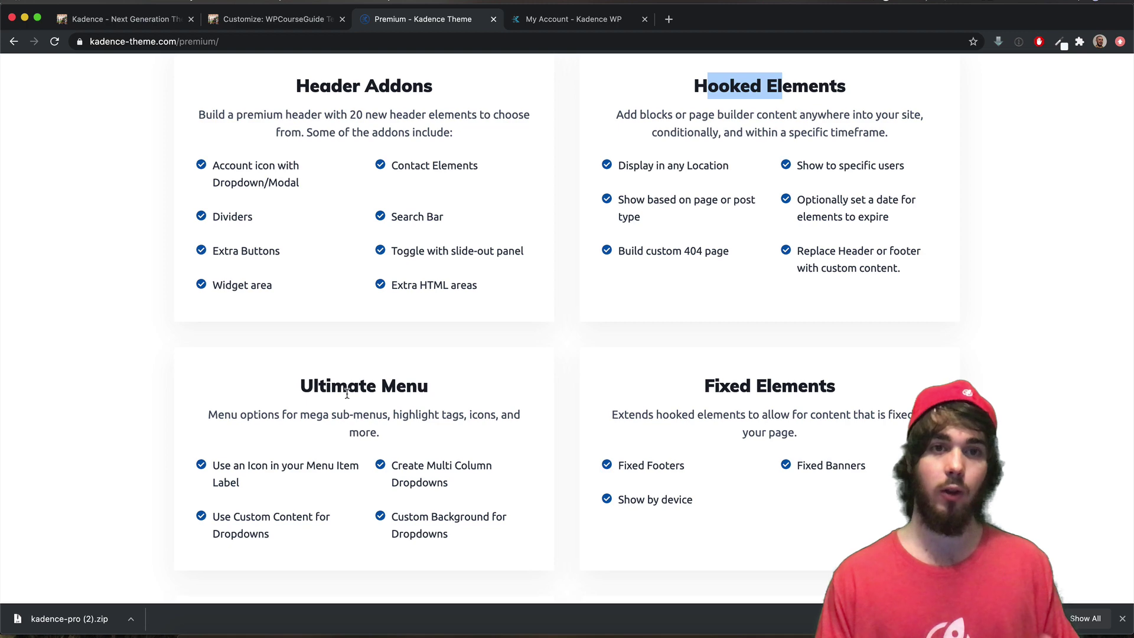
scroll(439, 348, "down", 3)
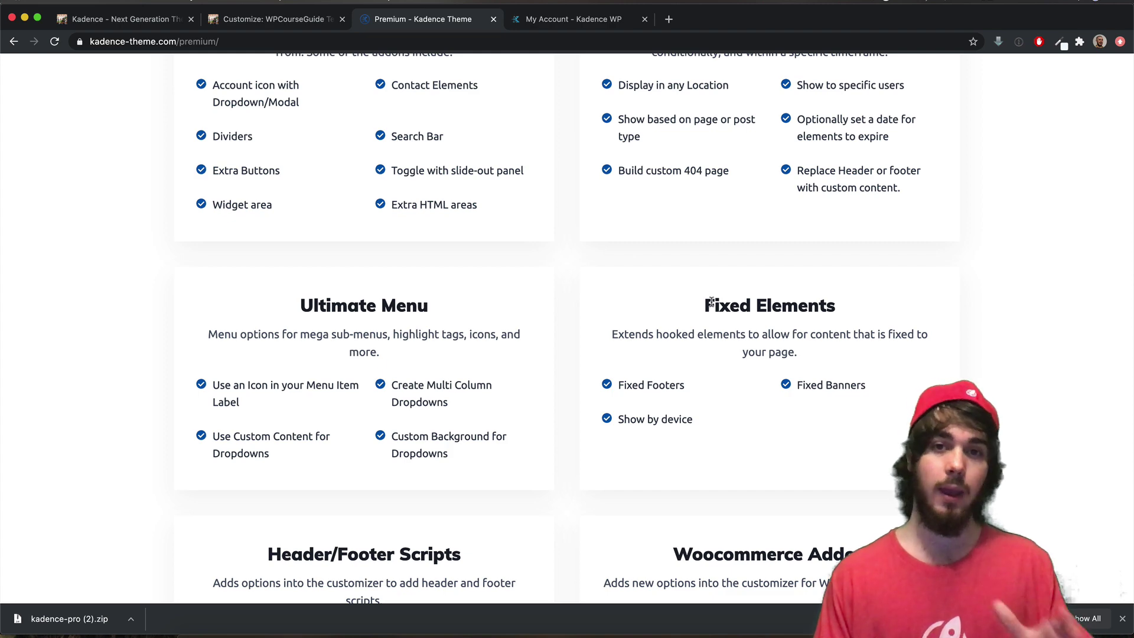
scroll(711, 303, "down", 2)
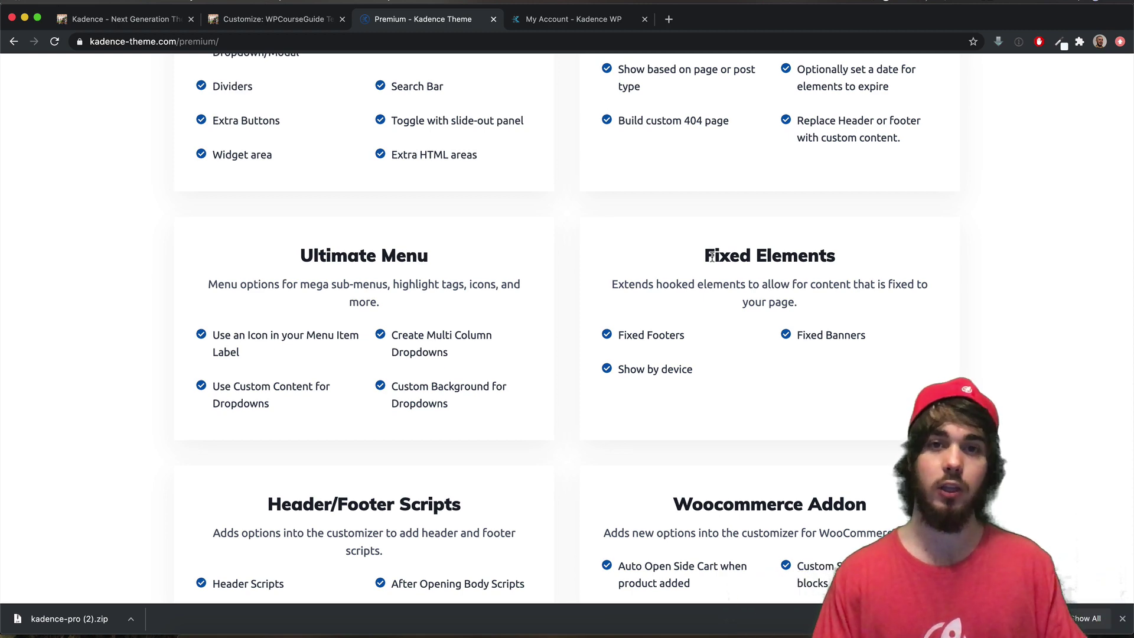
scroll(711, 260, "down", 4)
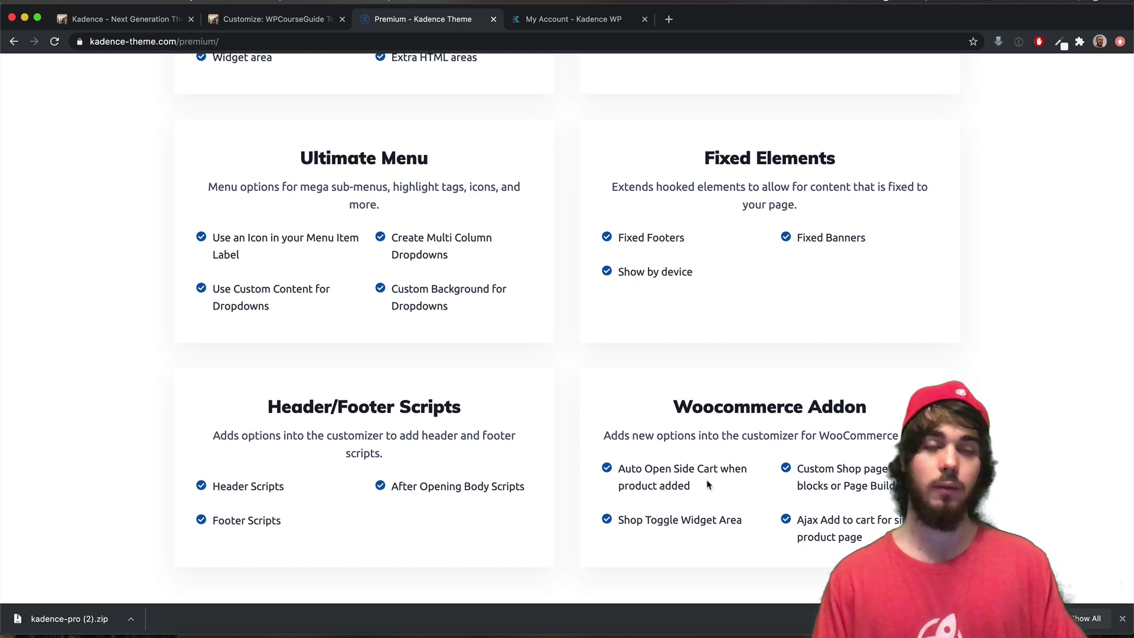
scroll(708, 480, "up", 5)
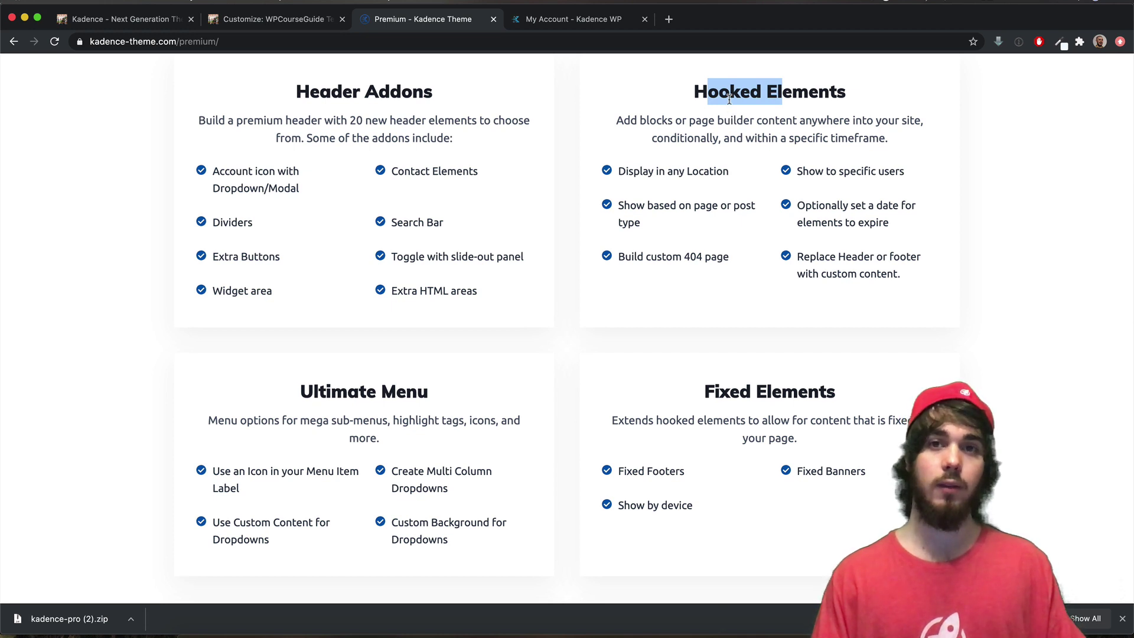
left_click(729, 100)
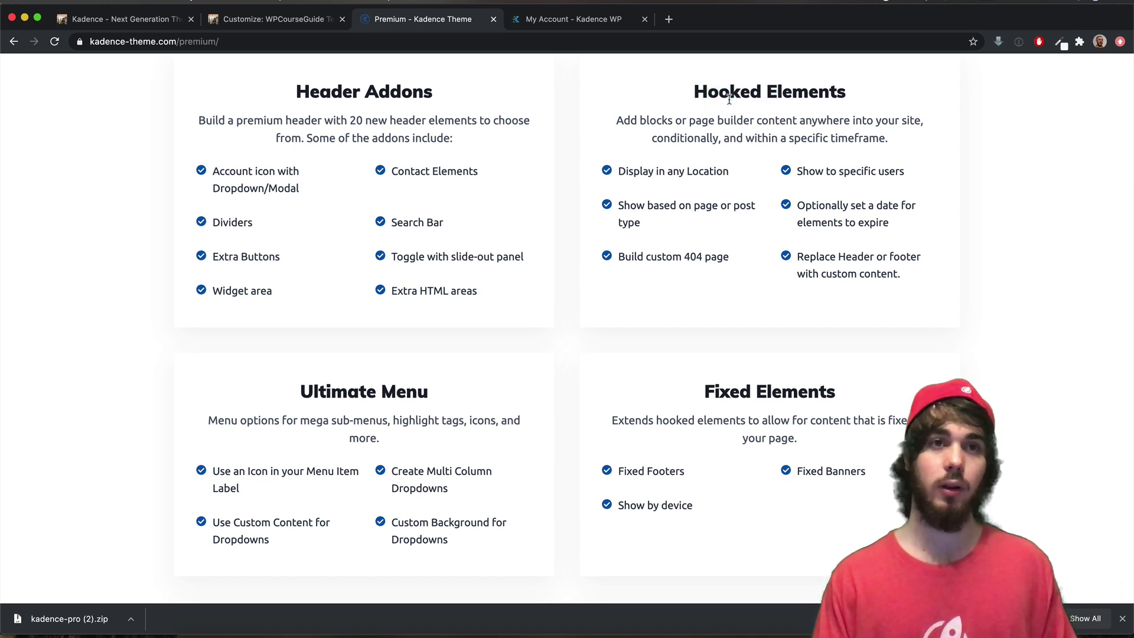
left_click(258, 23)
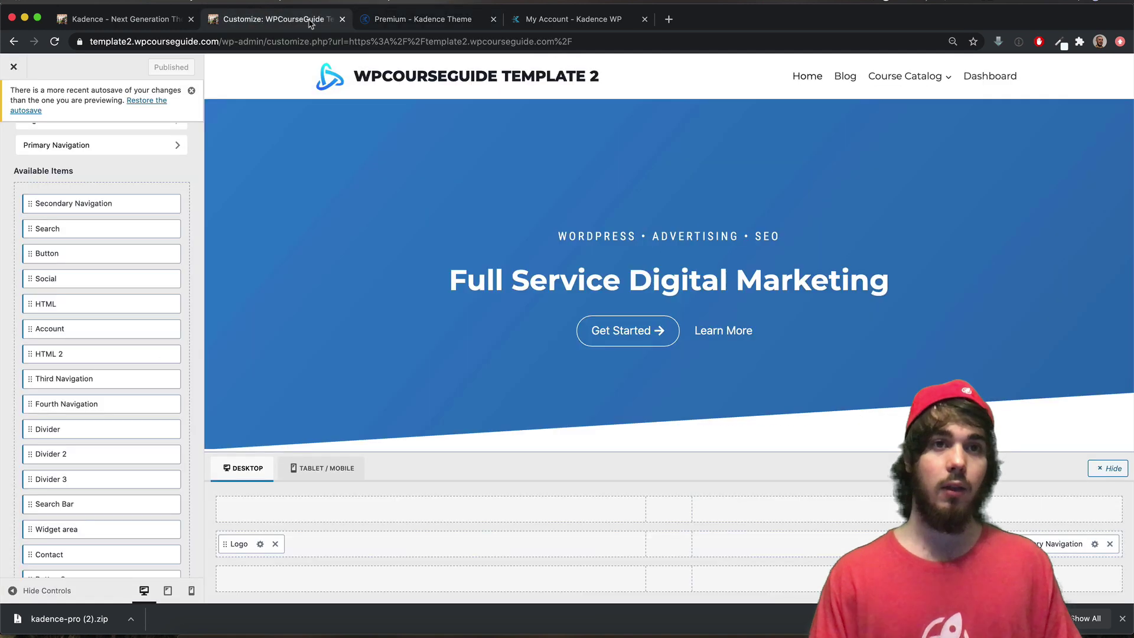
left_click(417, 28)
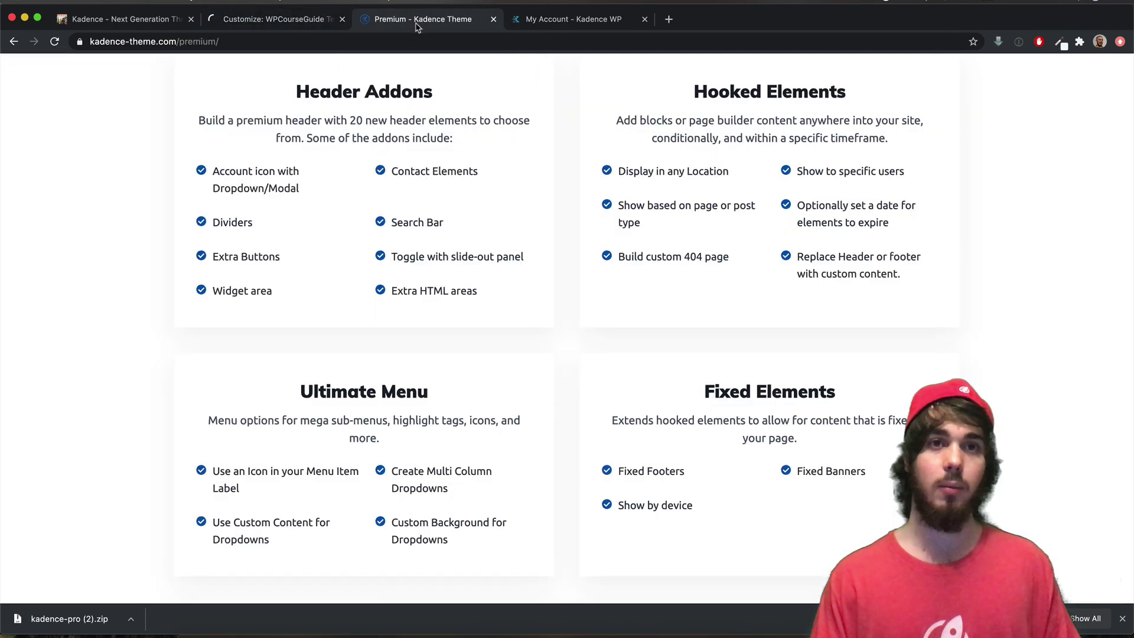
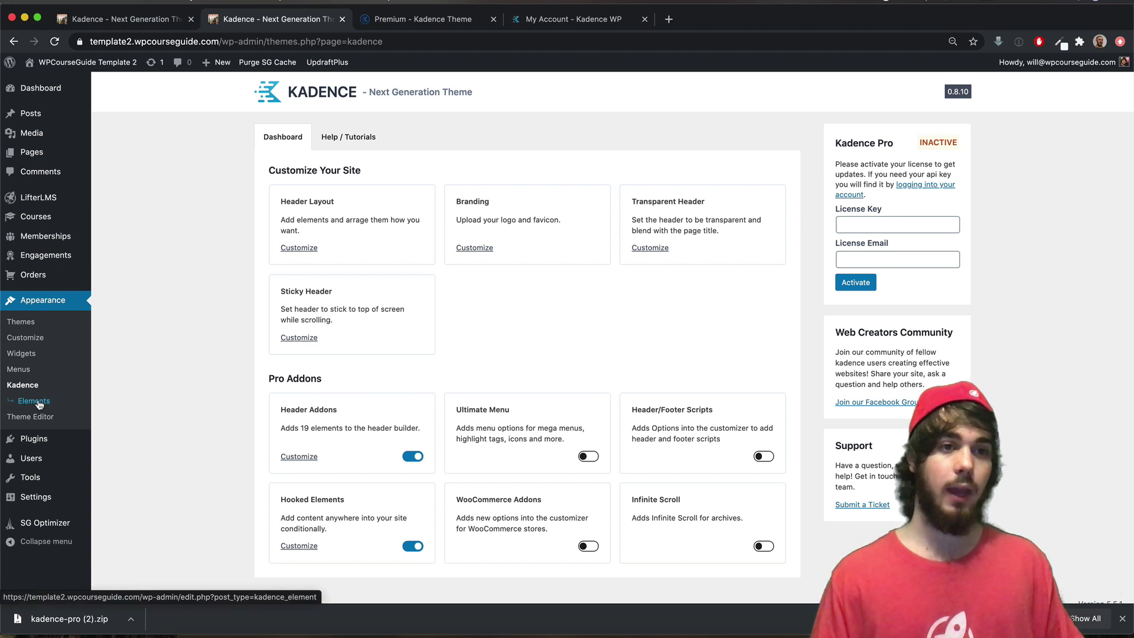
- Create a new Kadence element of the Default type and title it "Vegan Diet"
left_click(37, 401)
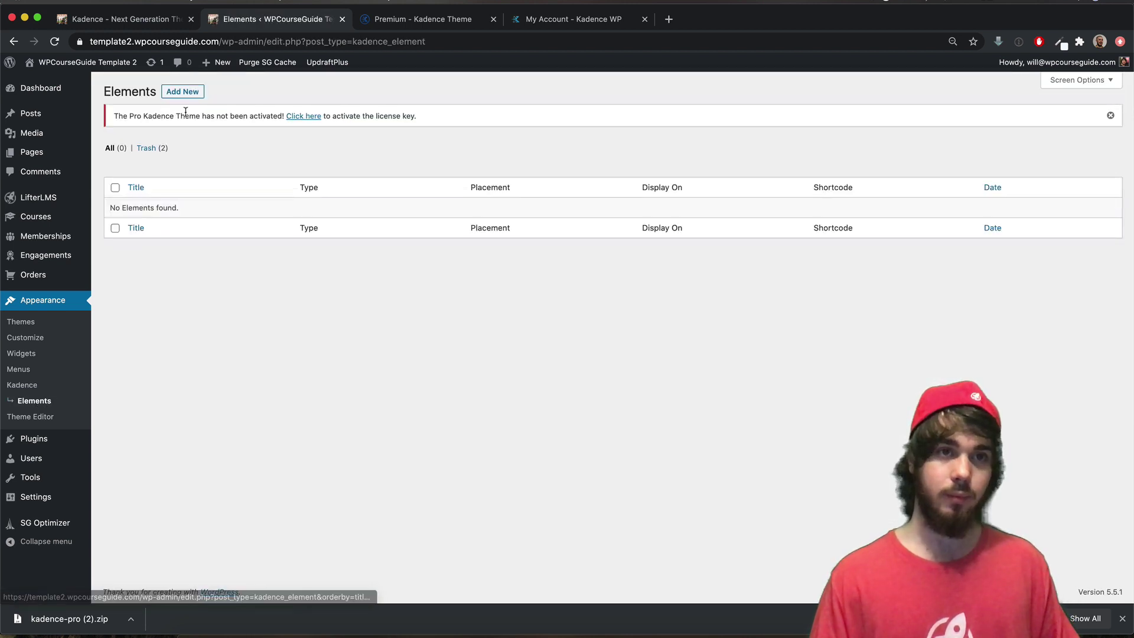
left_click(188, 97)
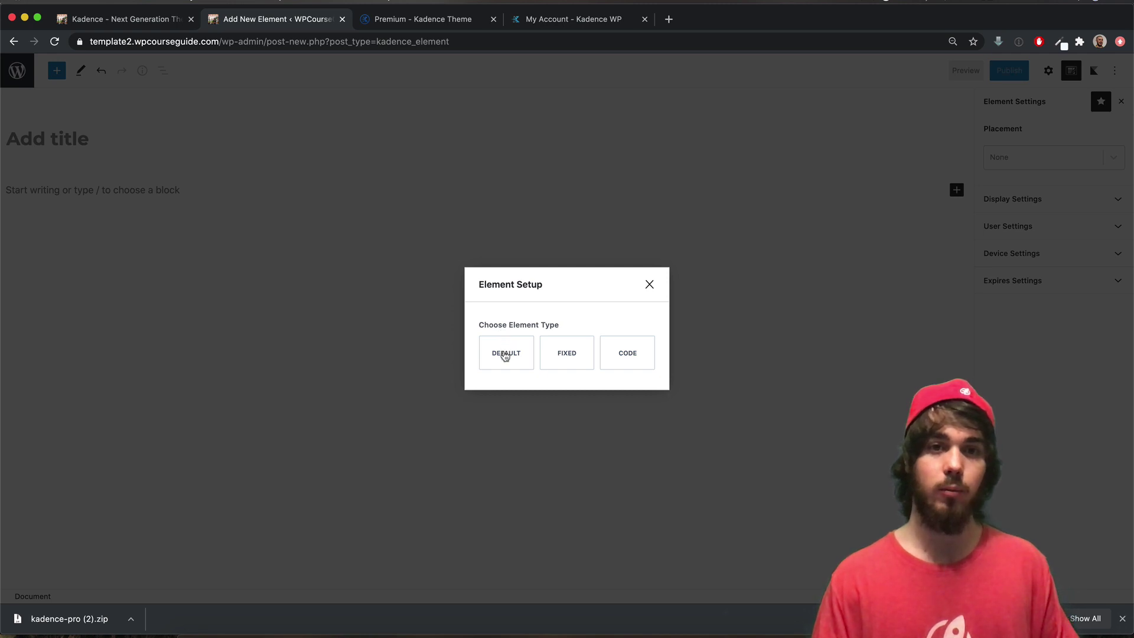
left_click(505, 354)
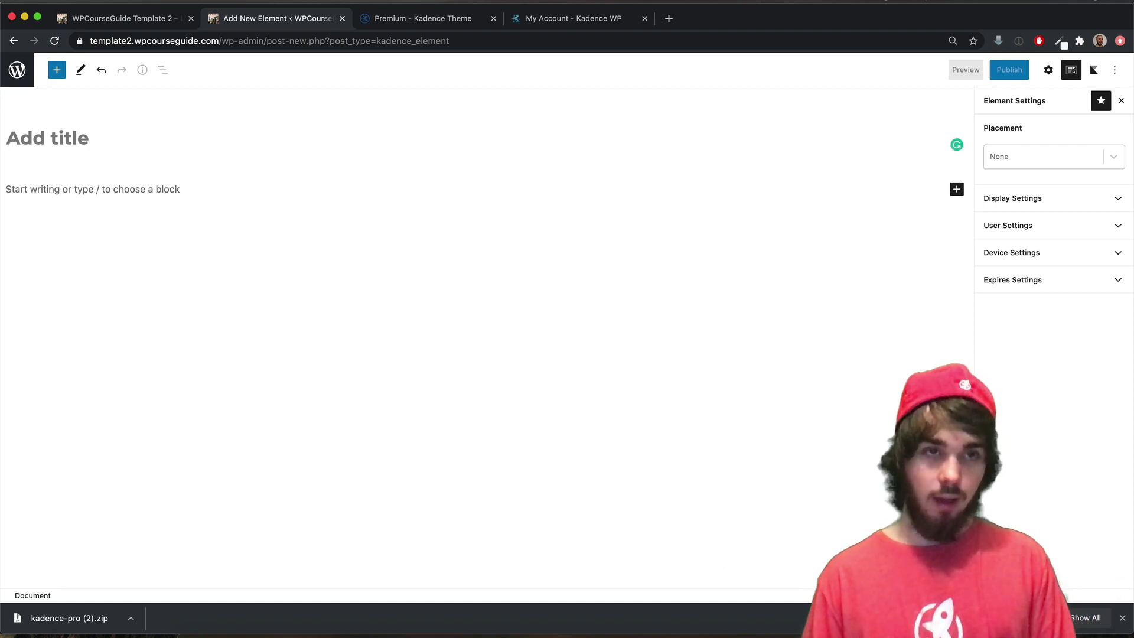
type("Vegan Diet")
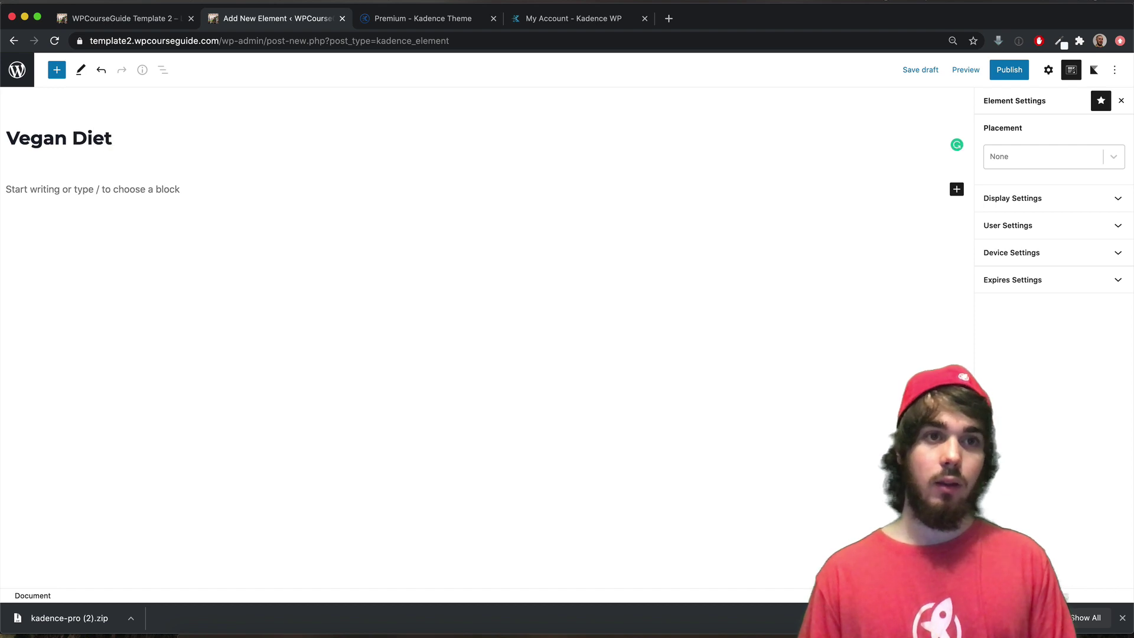
- Add a bulleted List block below the title with the items Grapes, Apples and Bananas
left_click(179, 192)
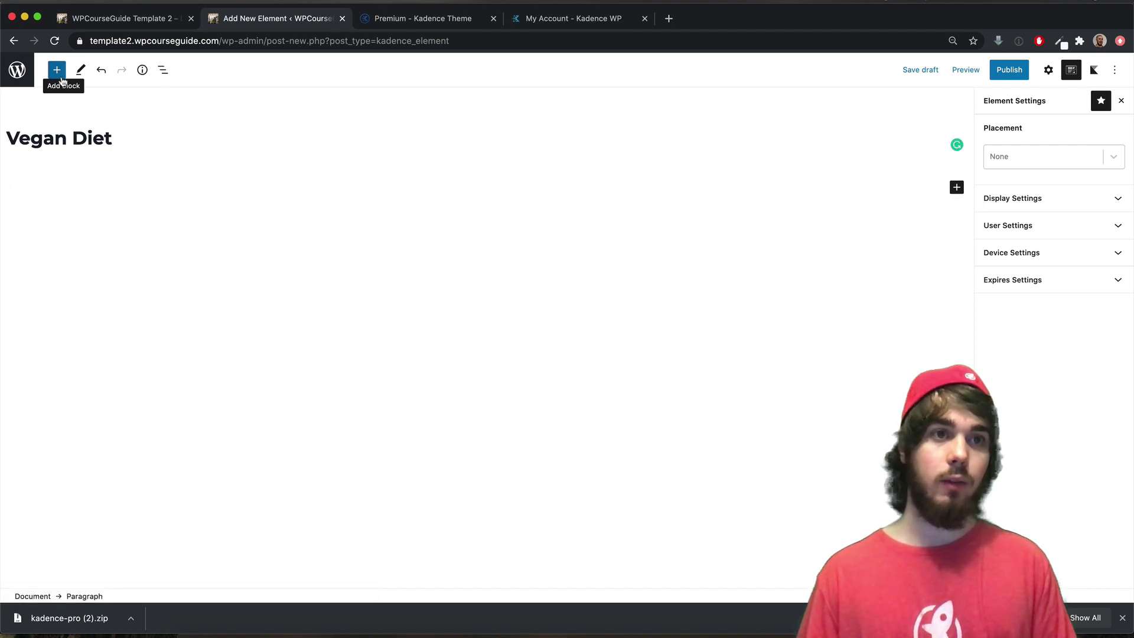
left_click(62, 79)
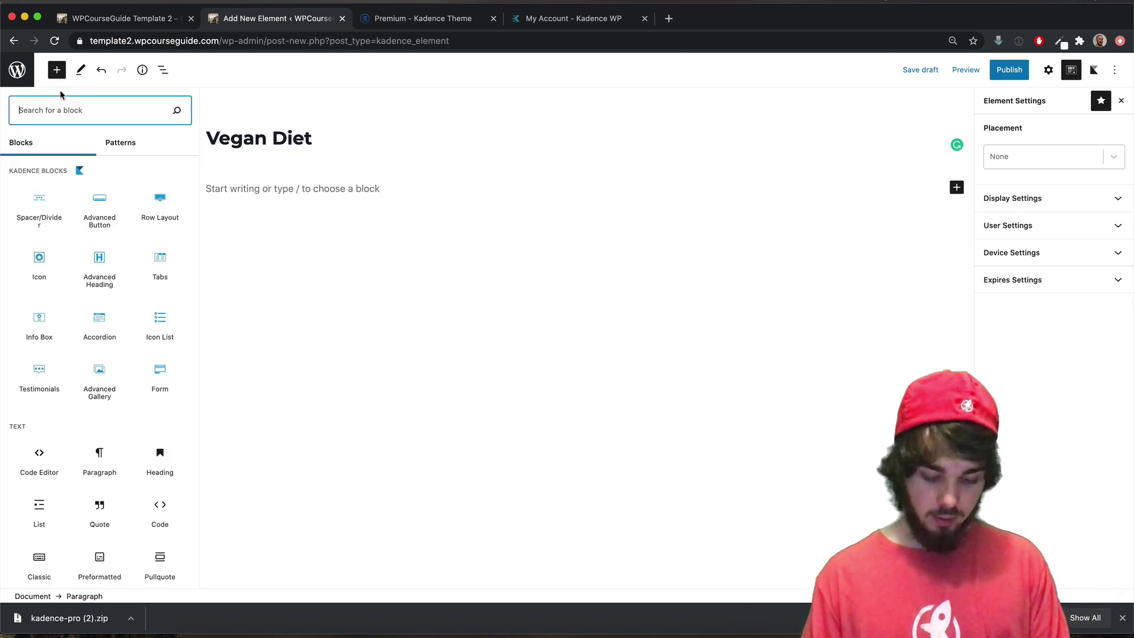
type("list")
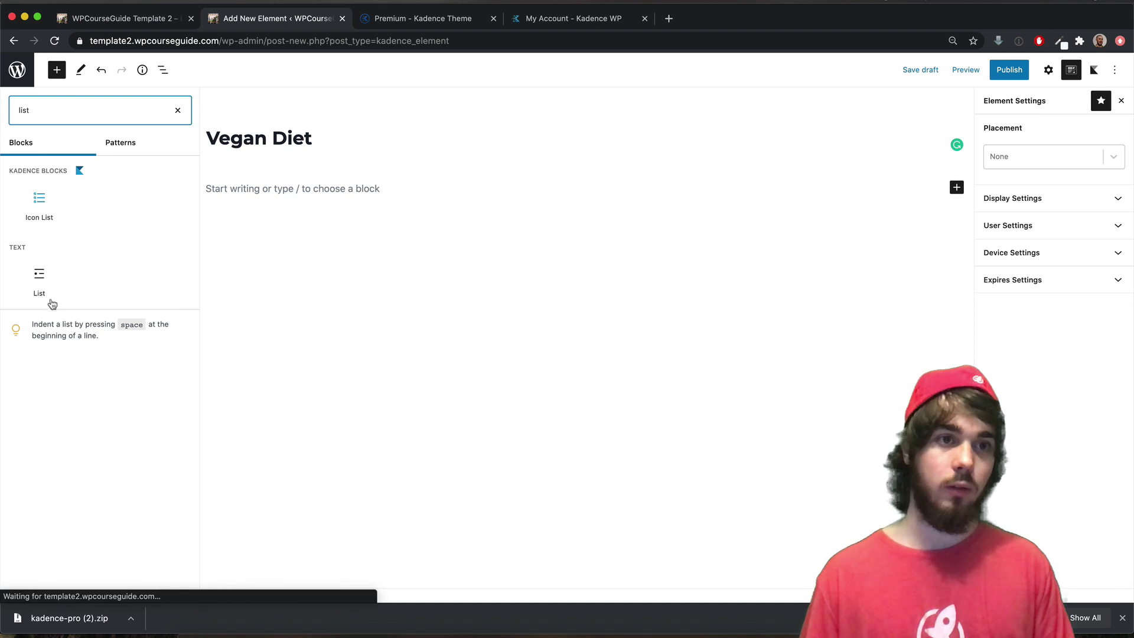
left_click(51, 299)
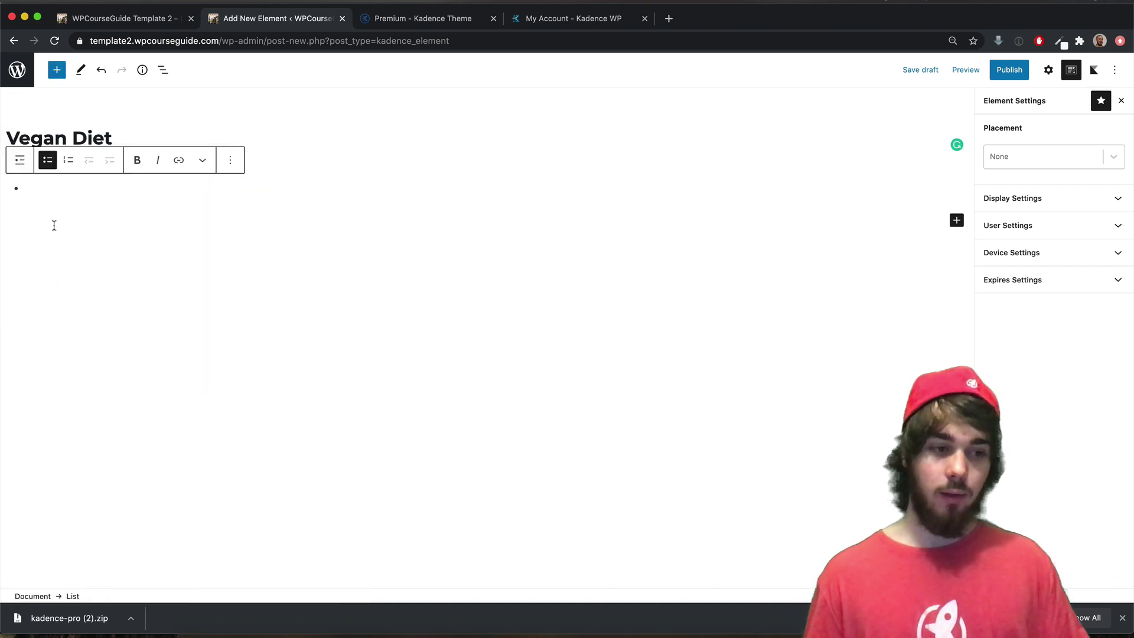
type("Grapes")
key("Return")
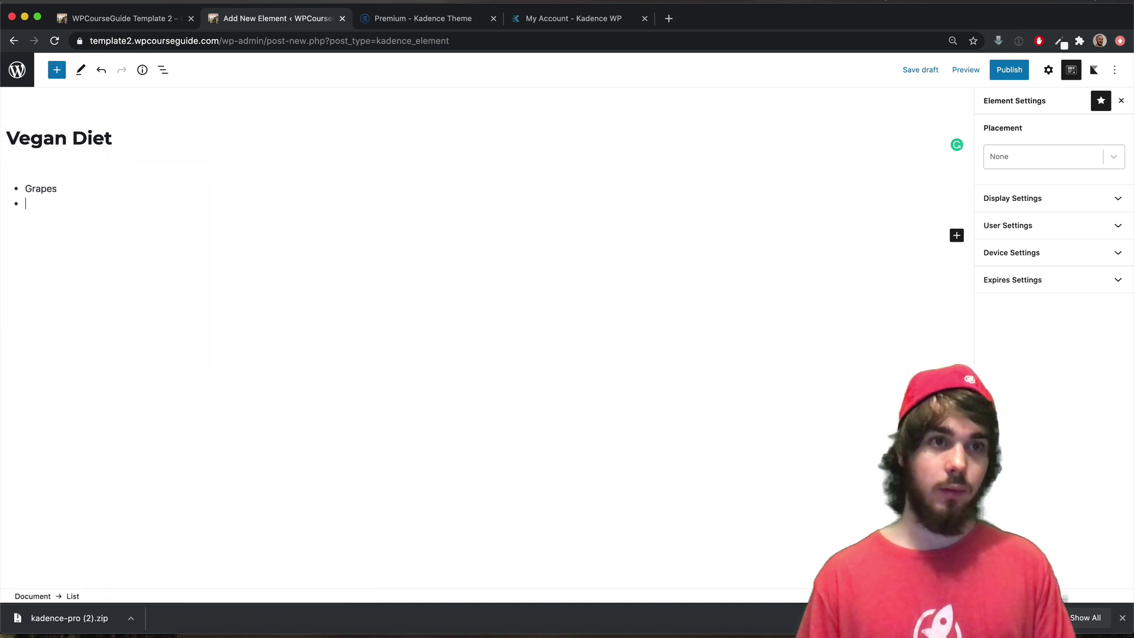
type("Apples")
key("Return")
type("Bananas")
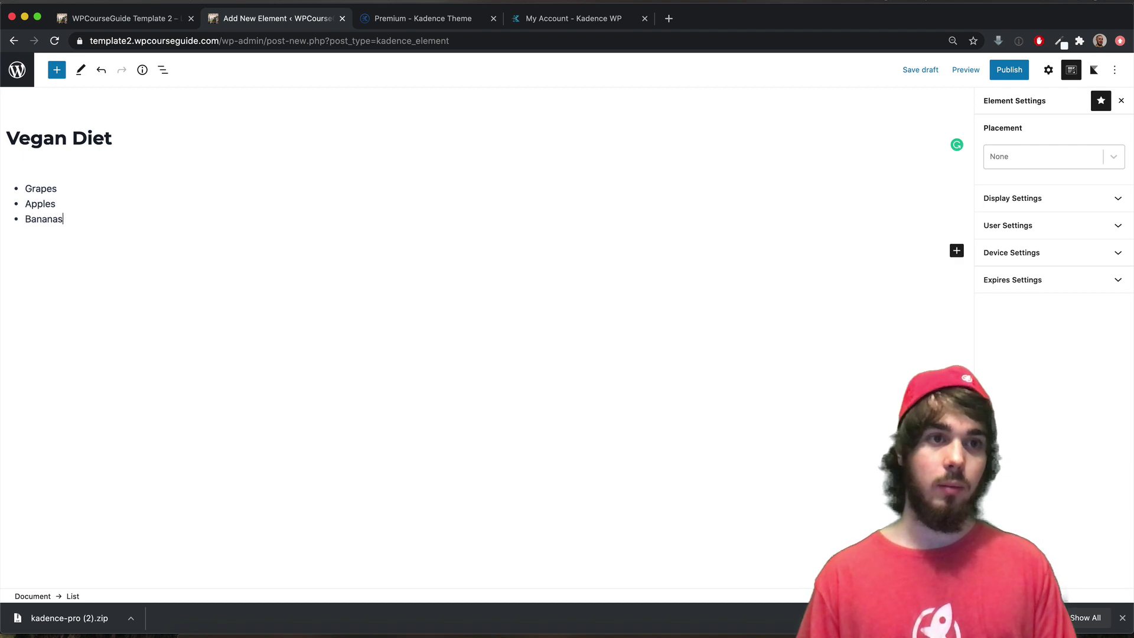
left_click(105, 188)
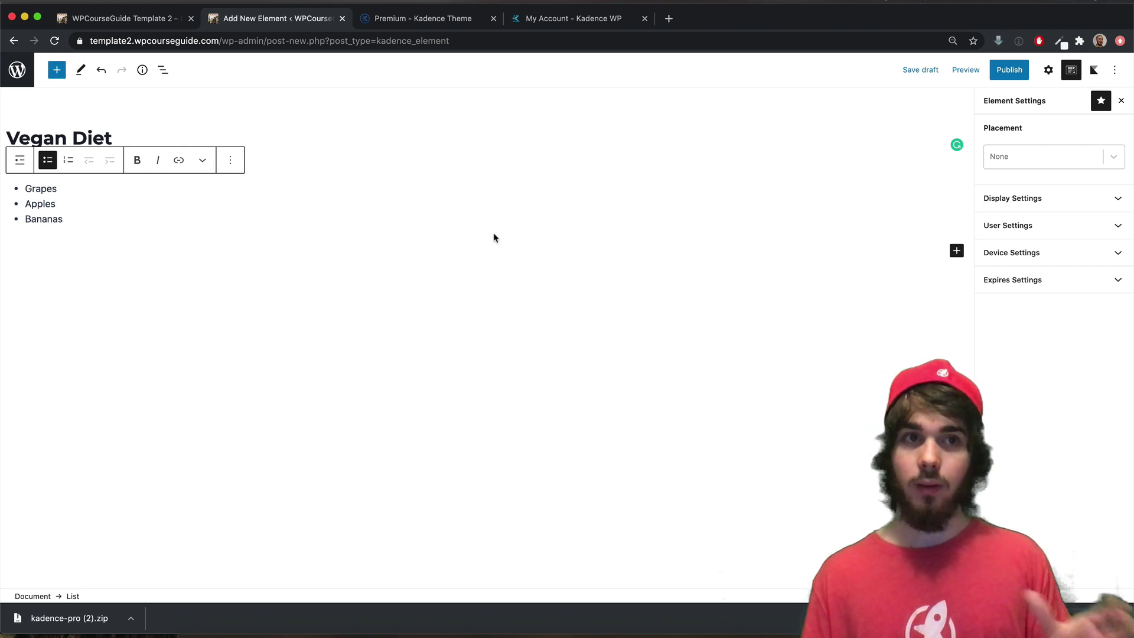
left_click(496, 296)
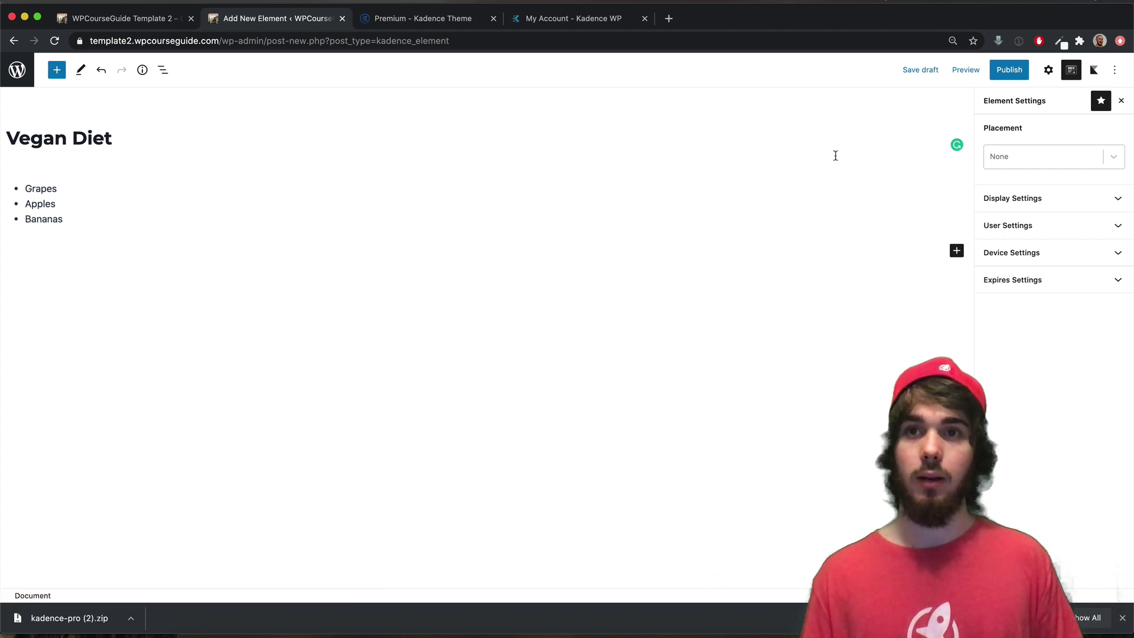
left_click(1070, 70)
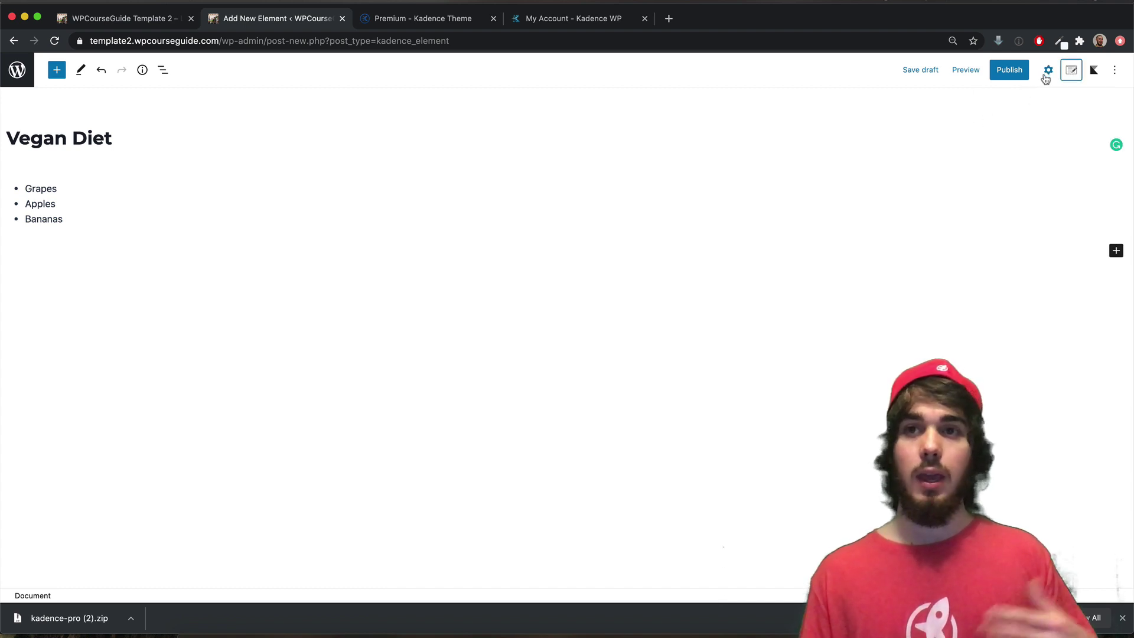
left_click(1046, 72)
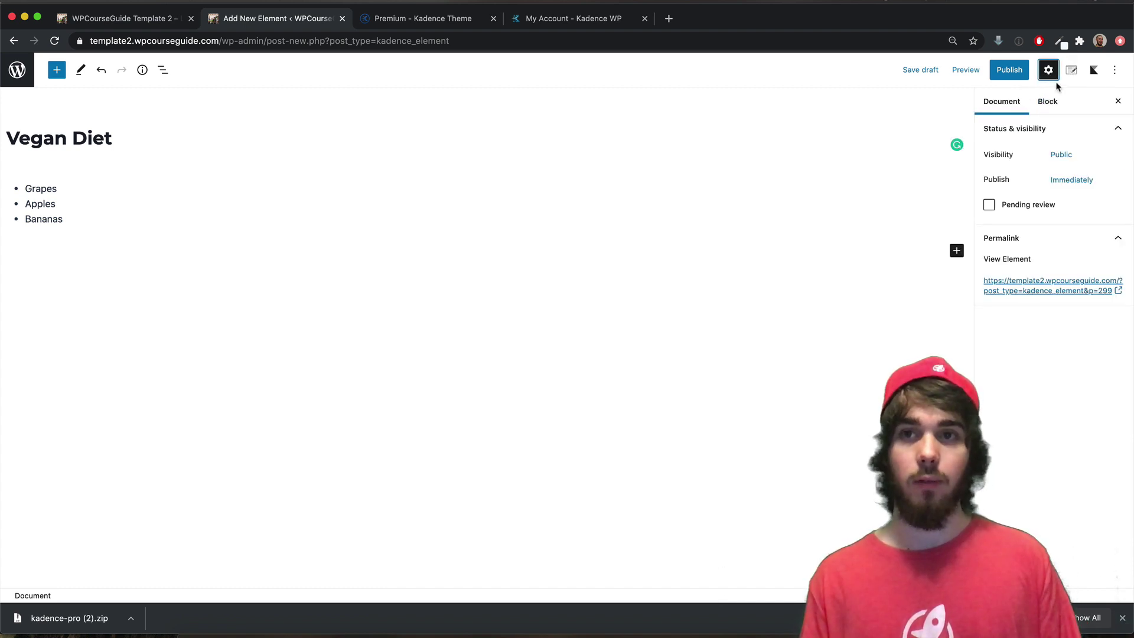
left_click(1071, 71)
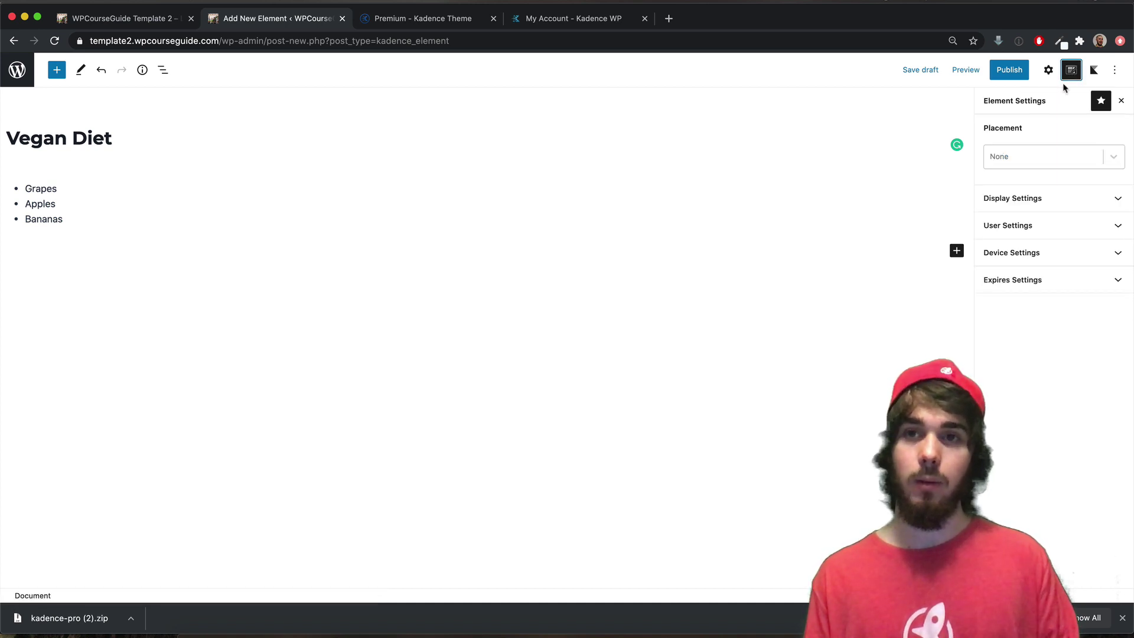
- Set the Vegan Diet element's placement to Before Site Wrapper
left_click(1033, 156)
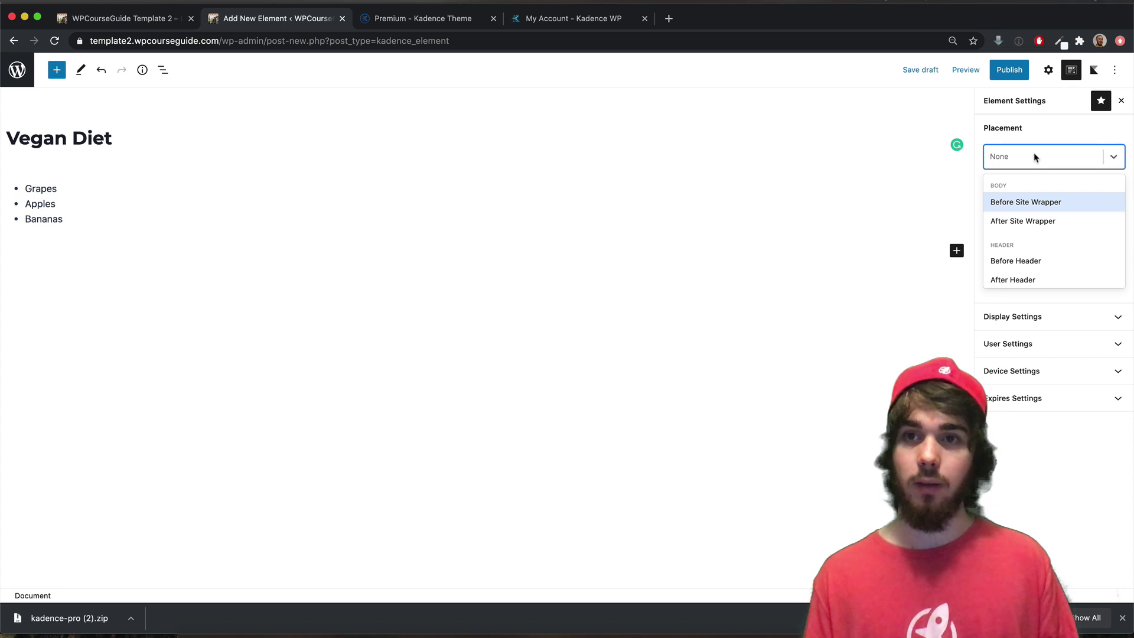
left_click(1041, 135)
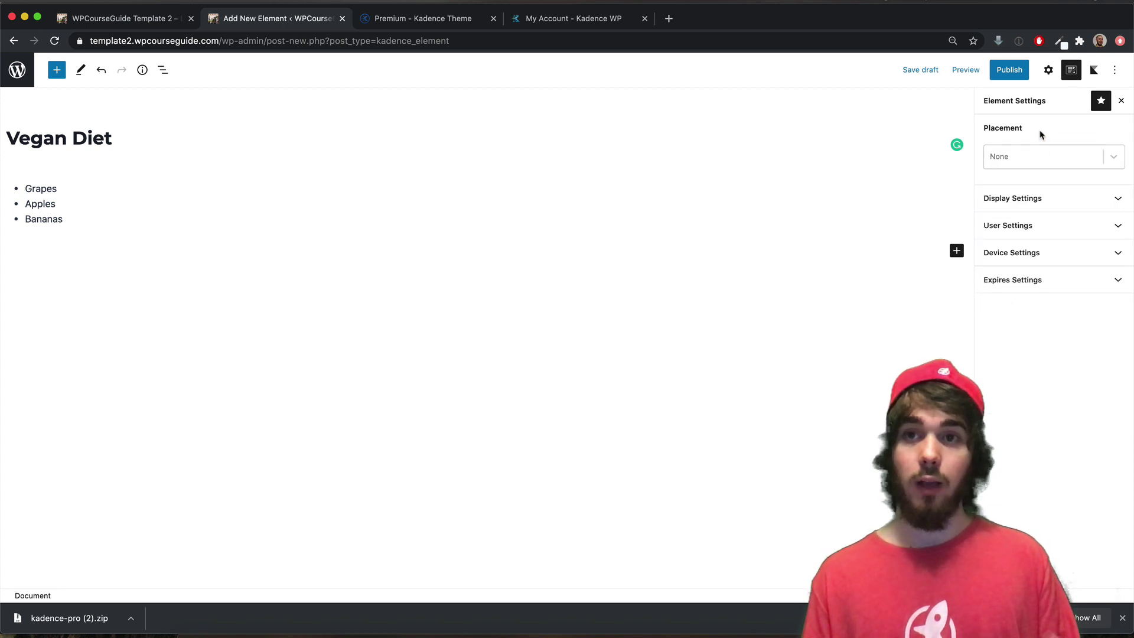
left_click(1039, 157)
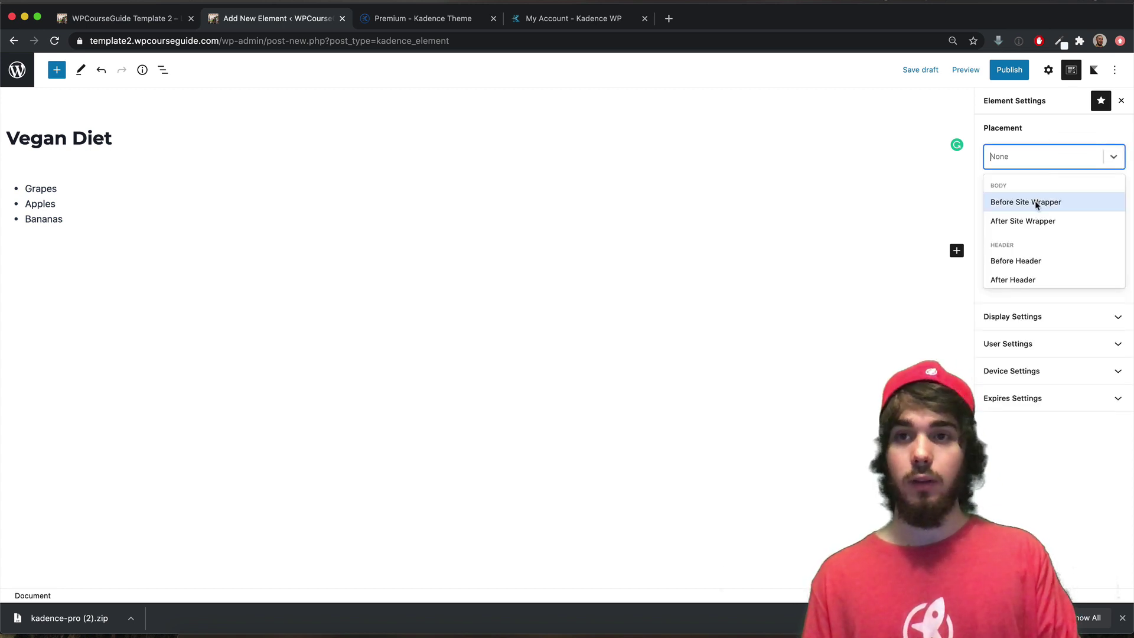
left_click(1036, 203)
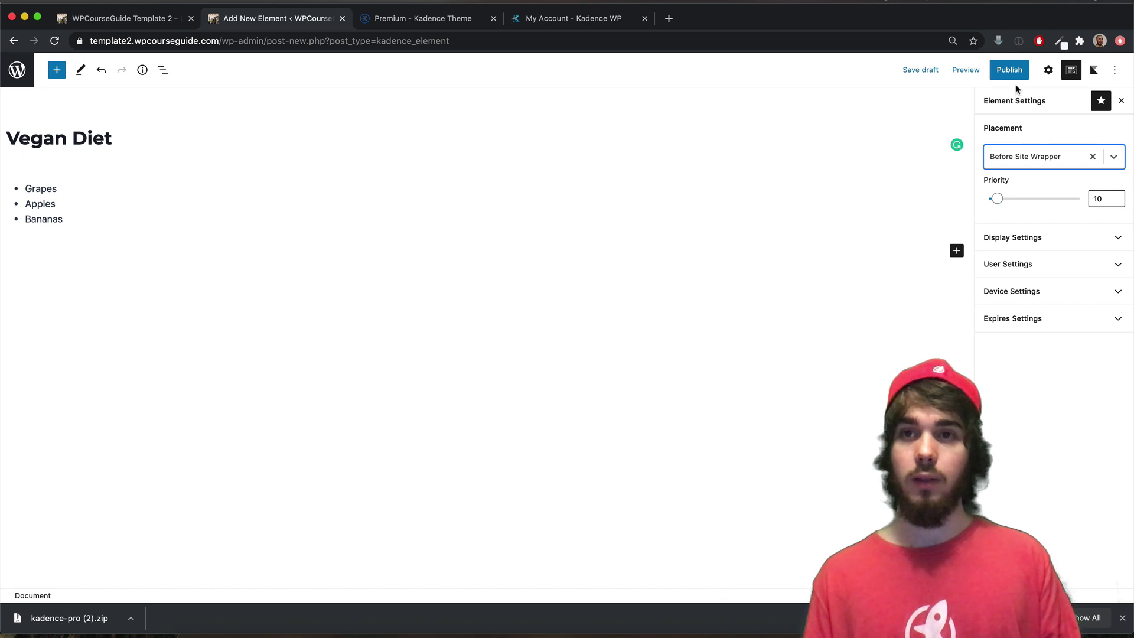
- Set the element's display rule to show on the Entire Site and publish the element
left_click(1037, 237)
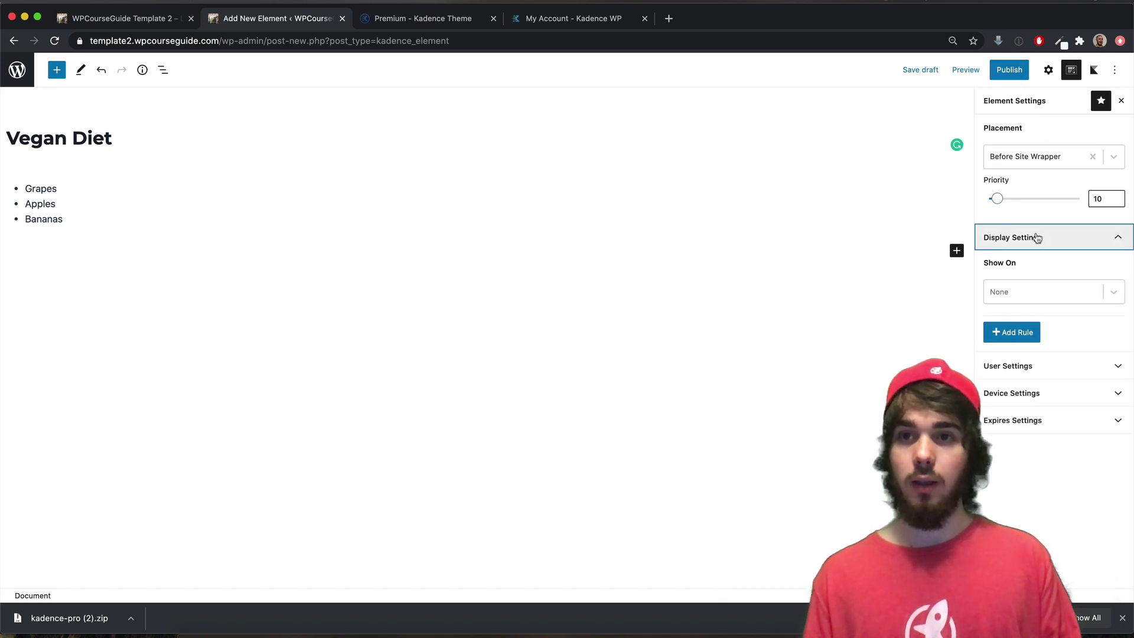
left_click(1033, 289)
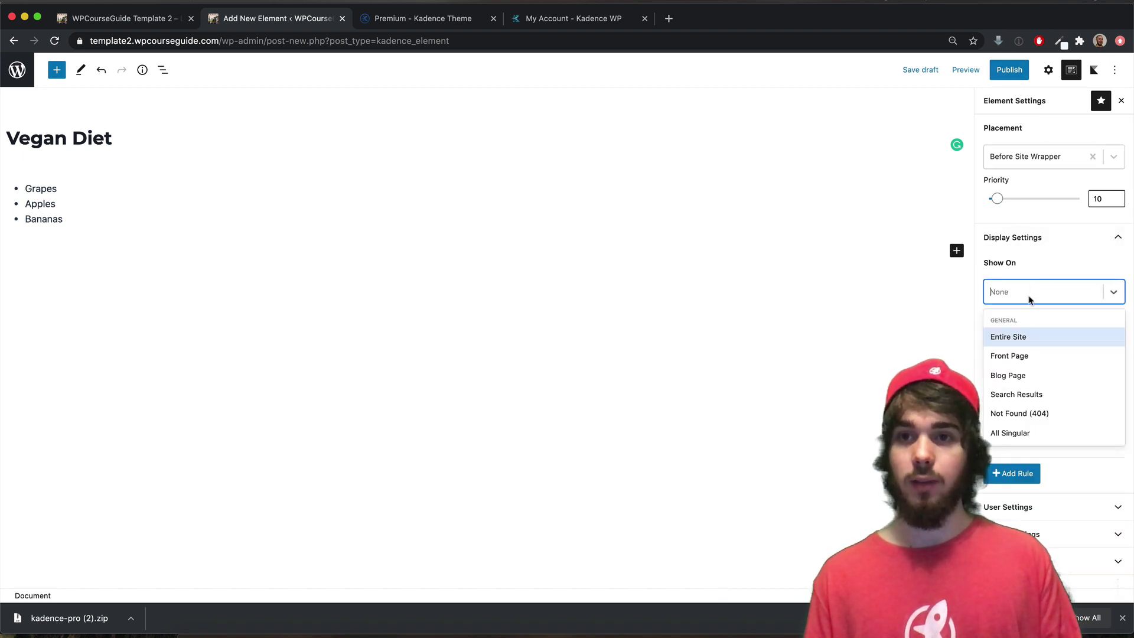
left_click(1026, 336)
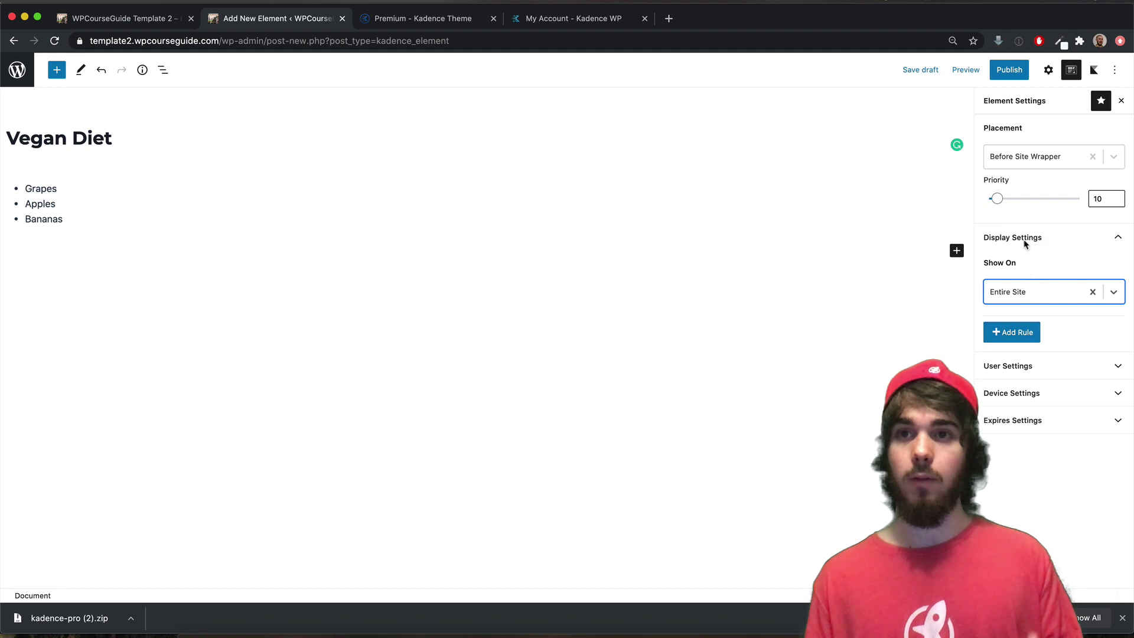
left_click(1007, 75)
left_click(1010, 71)
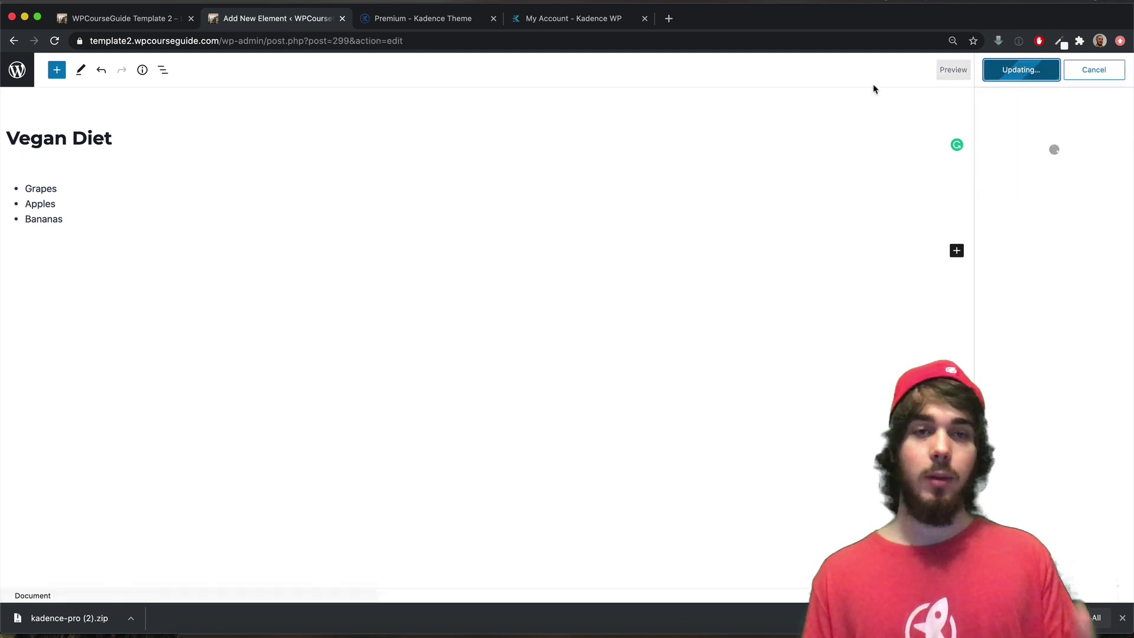
- Reload the live home page and check the Vegan Diet element's list there and on the Blog page
left_click(118, 18)
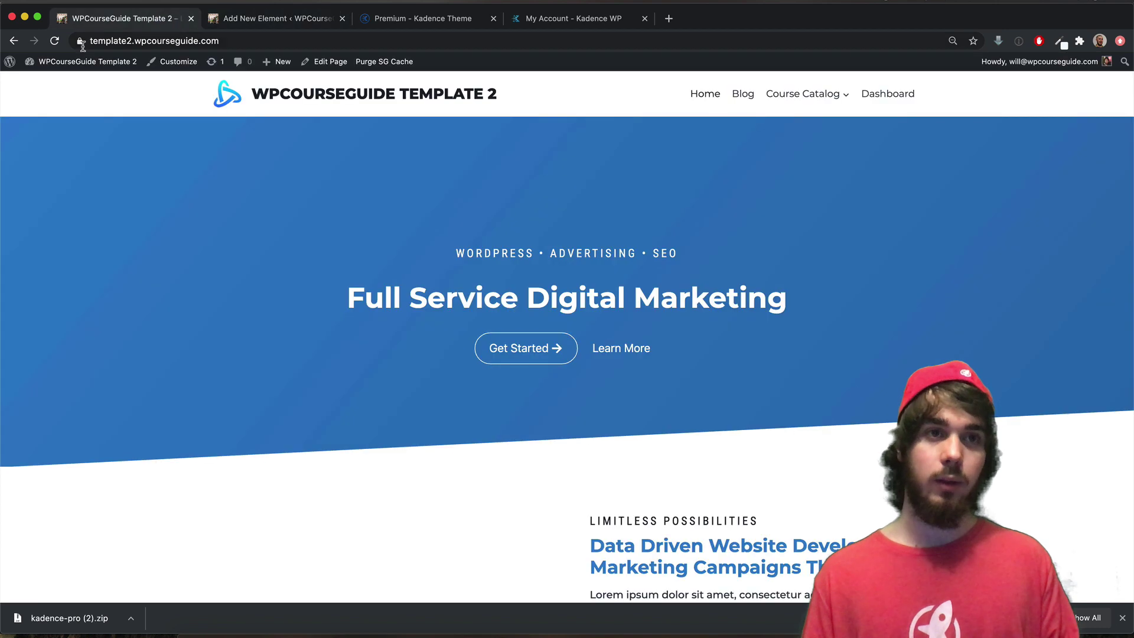
left_click(54, 43)
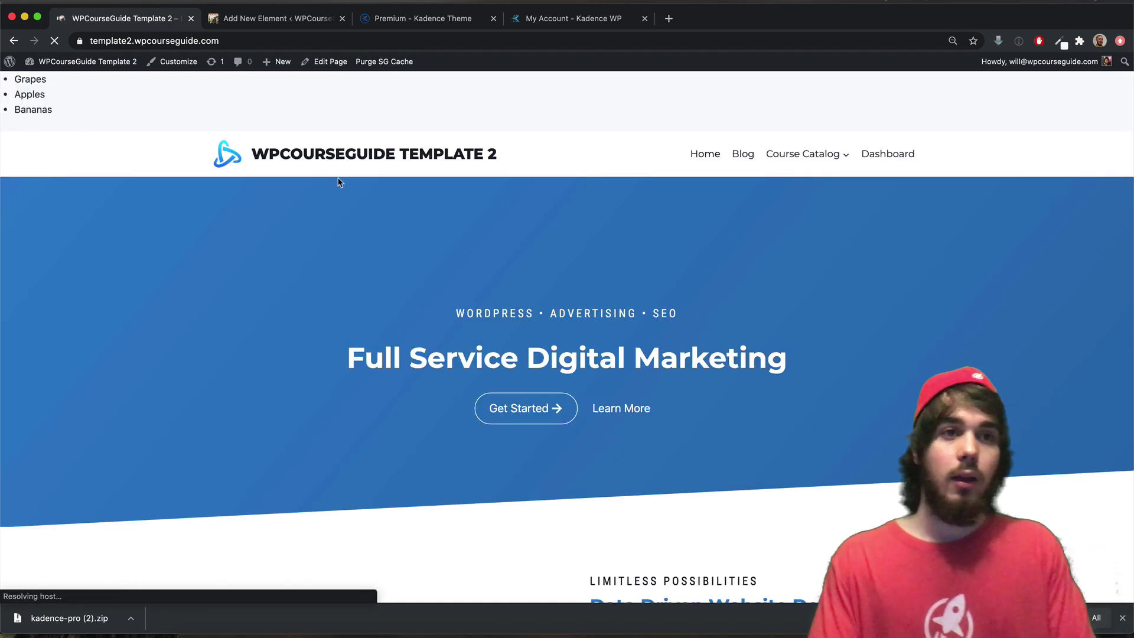
left_click(227, 21)
left_click(141, 22)
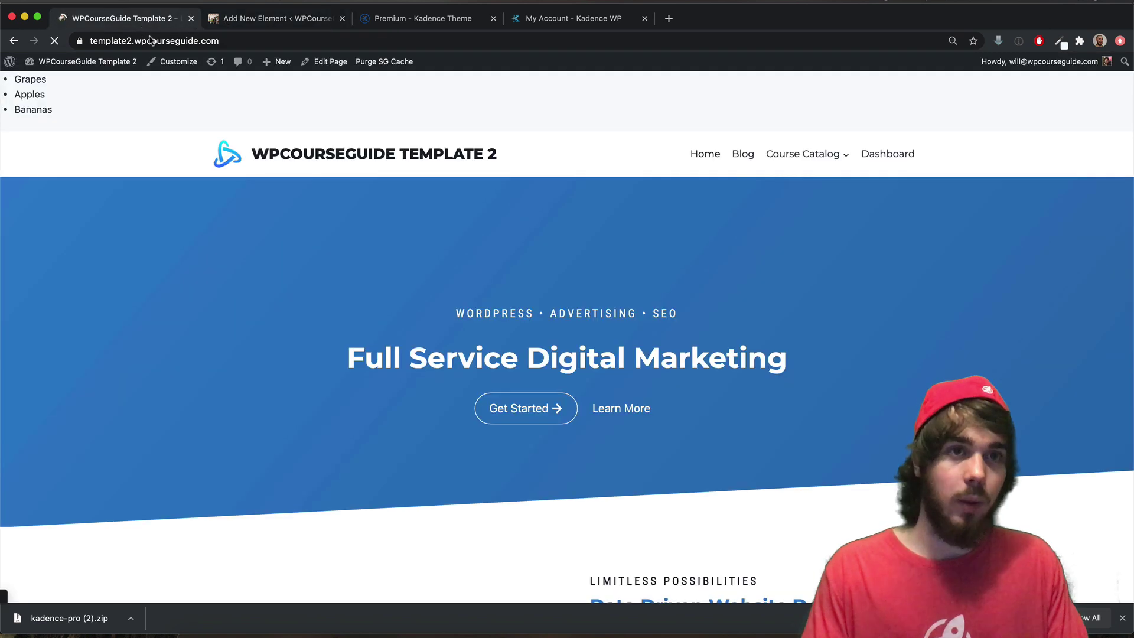
left_click(741, 157)
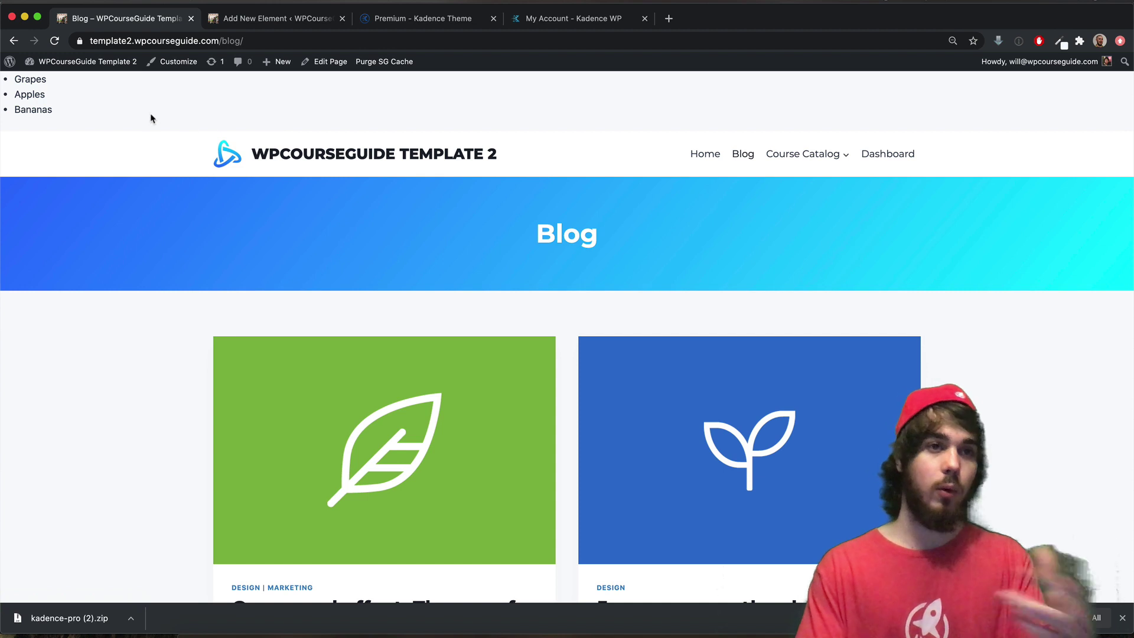
left_click_drag(104, 118, 40, 94)
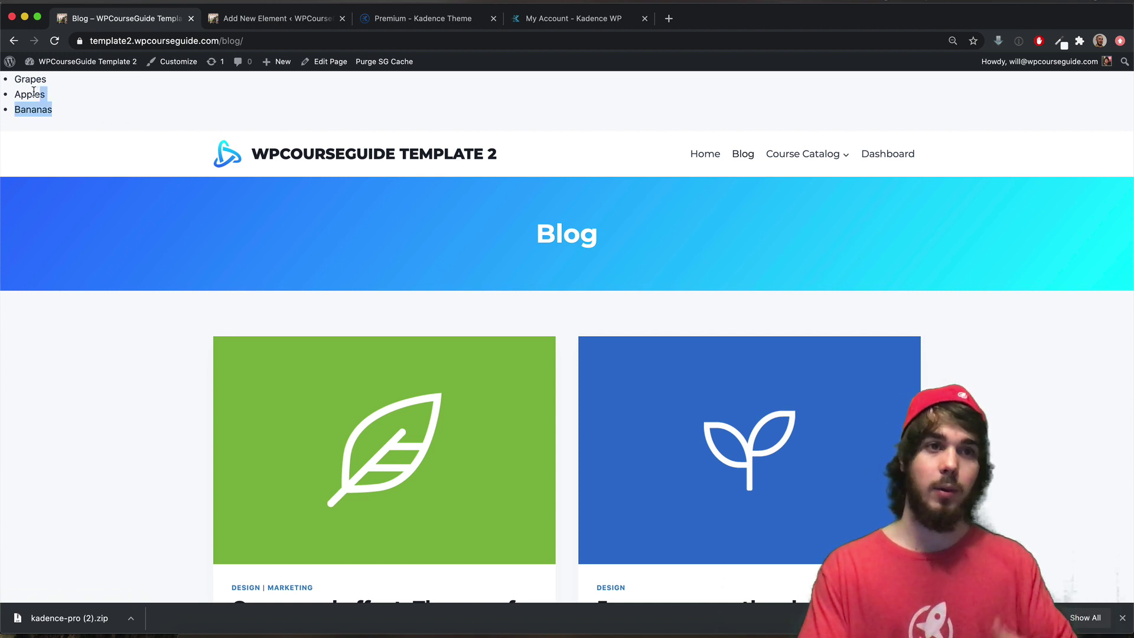
left_click(266, 153)
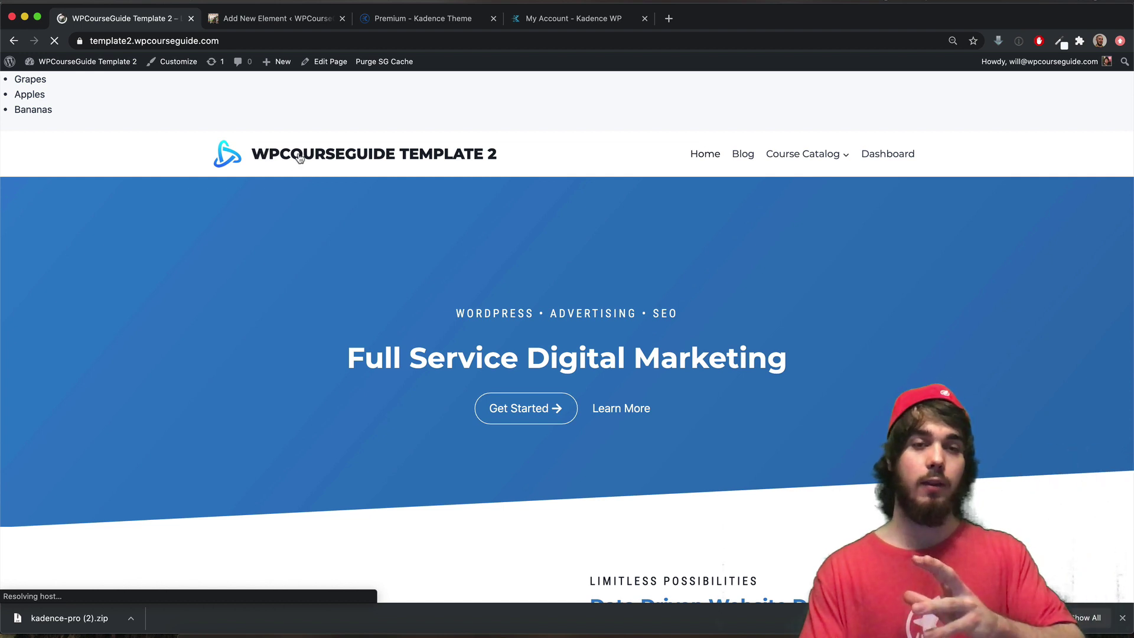
- Return to the Vegan Diet element's editor and clear its placement to None
left_click(269, 21)
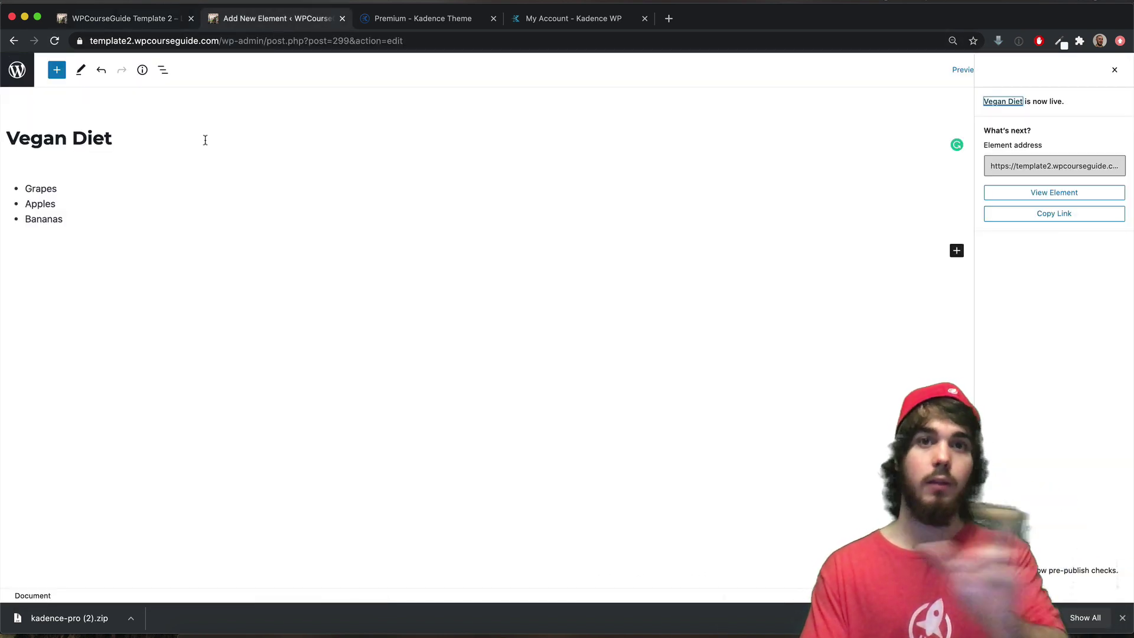
left_click(1113, 70)
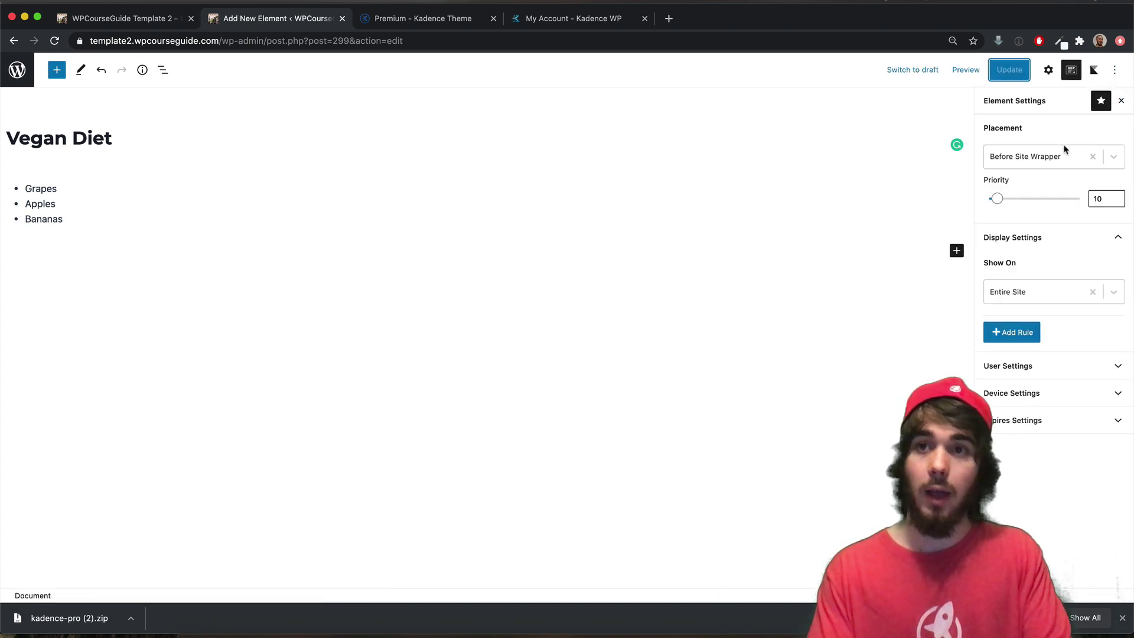
left_click(1091, 156)
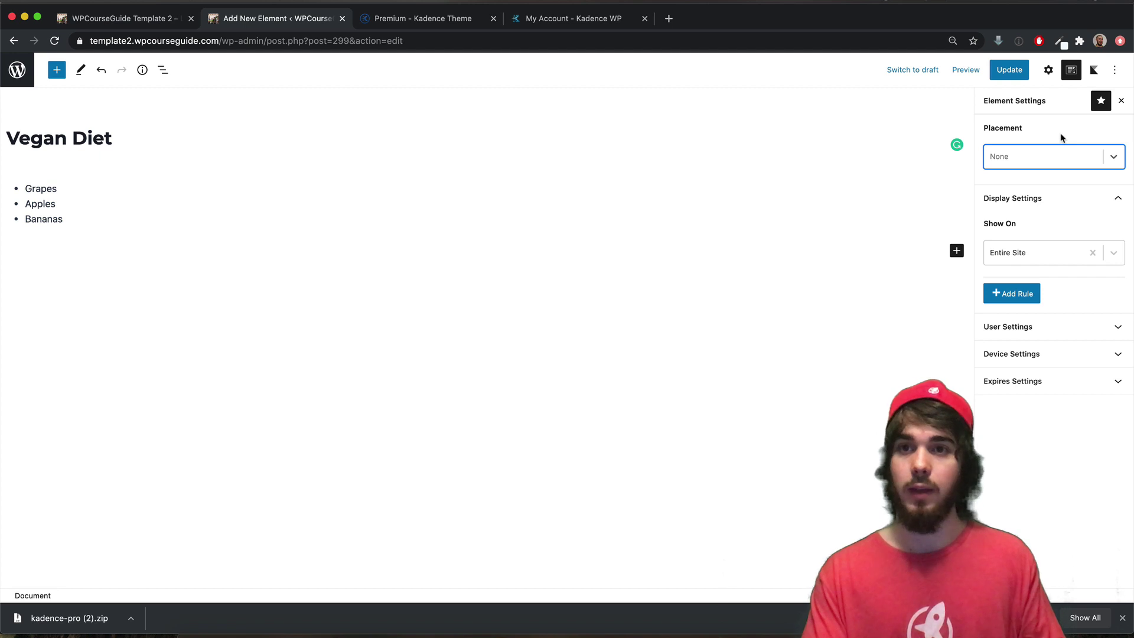
left_click(1061, 138)
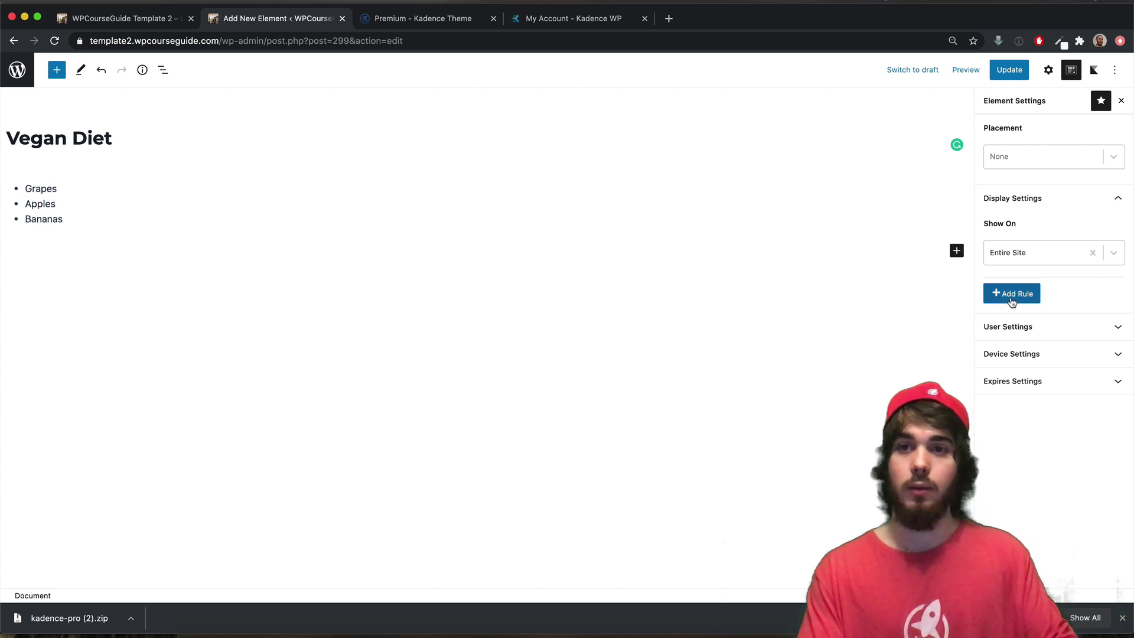
- Set the element's user visibility rule to All Users
left_click(1036, 331)
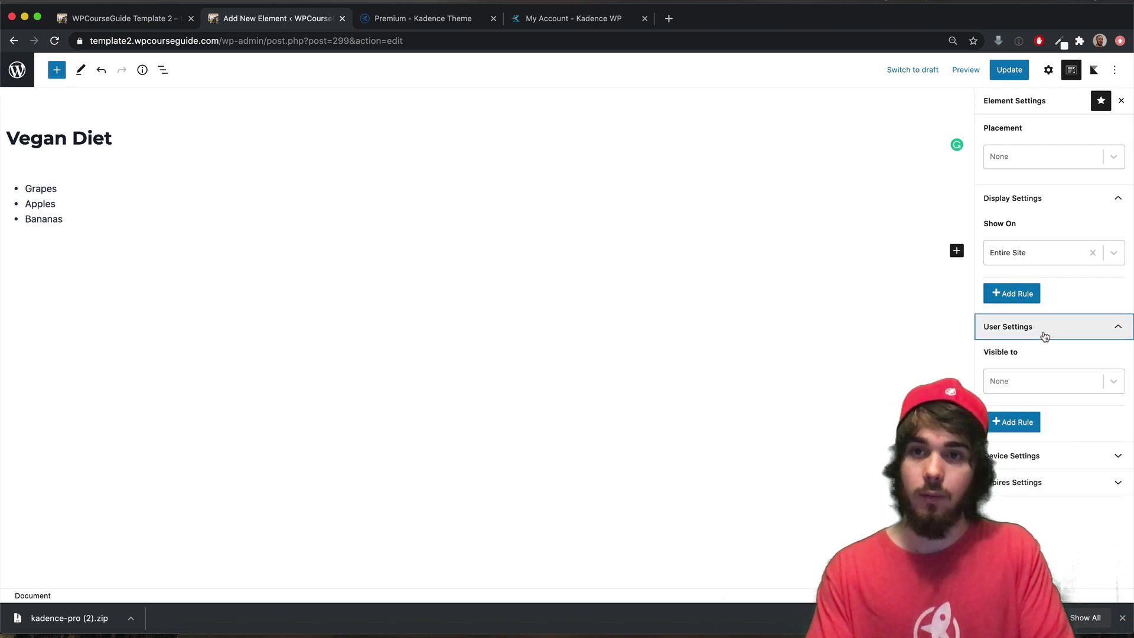
left_click(1026, 389)
left_click(1024, 426)
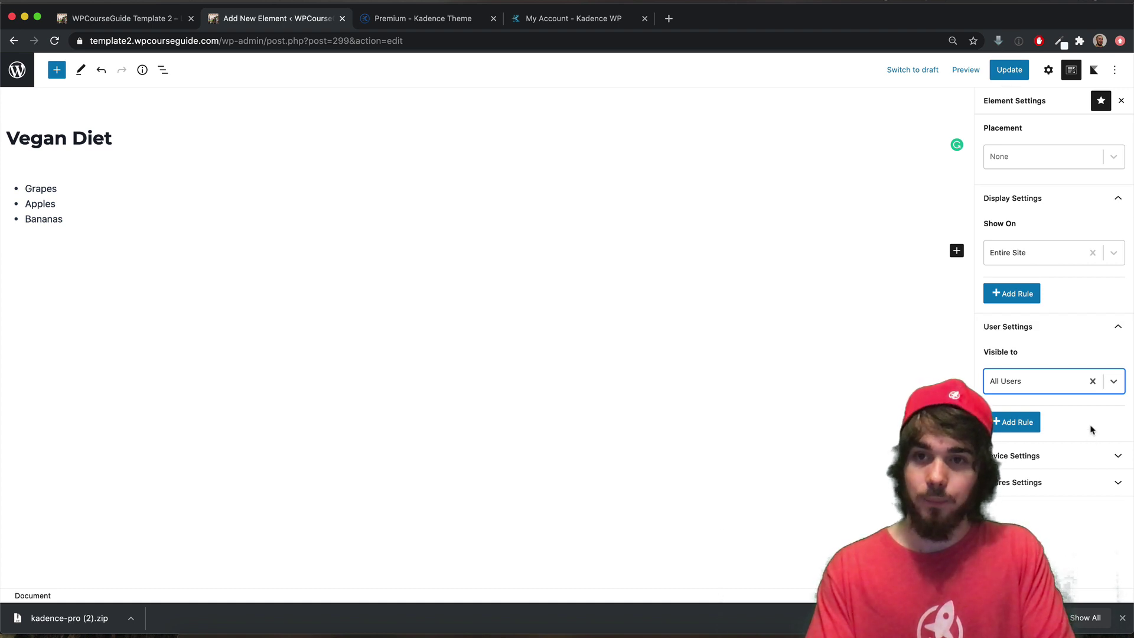
- Review the element's device and expiry settings and update the element
left_click(1048, 463)
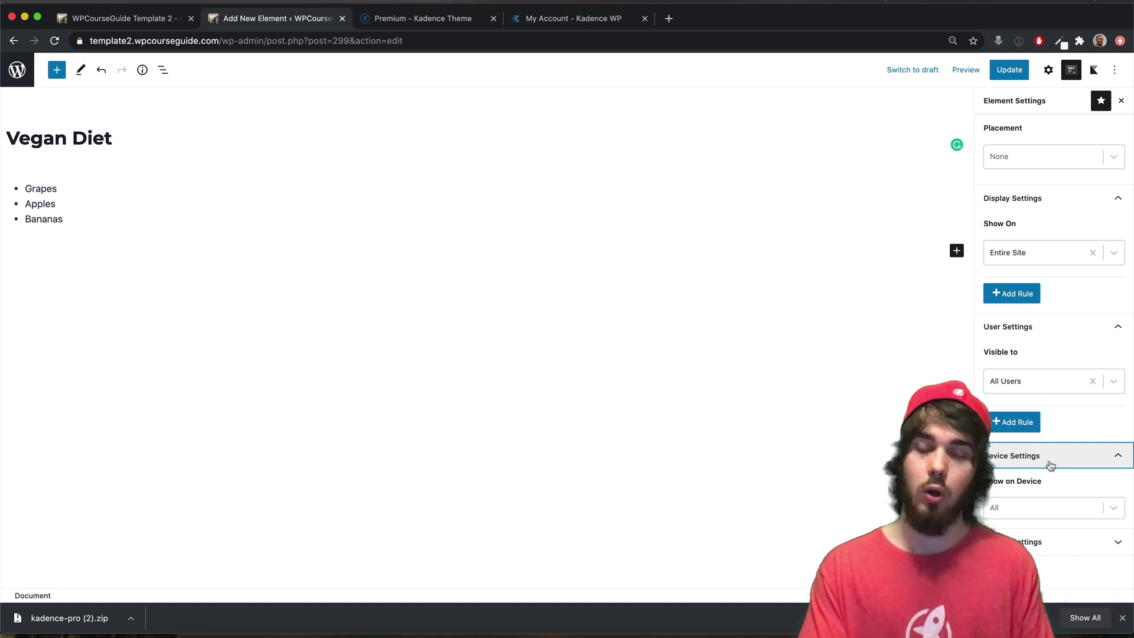
left_click(1050, 466)
left_click(1044, 483)
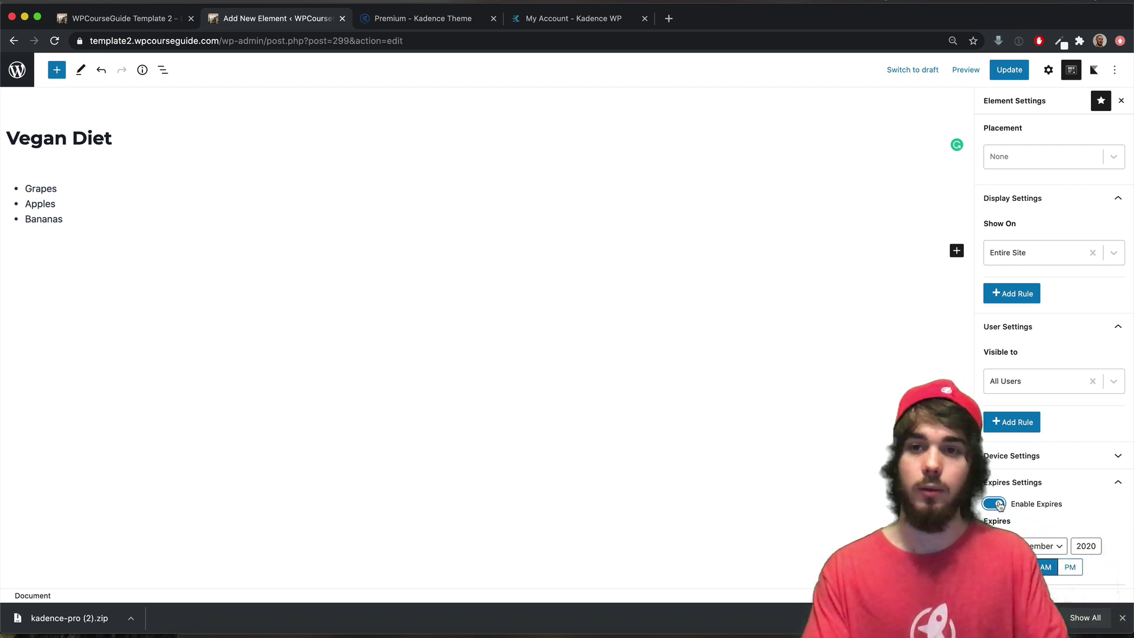
left_click(995, 504)
left_click(1028, 493)
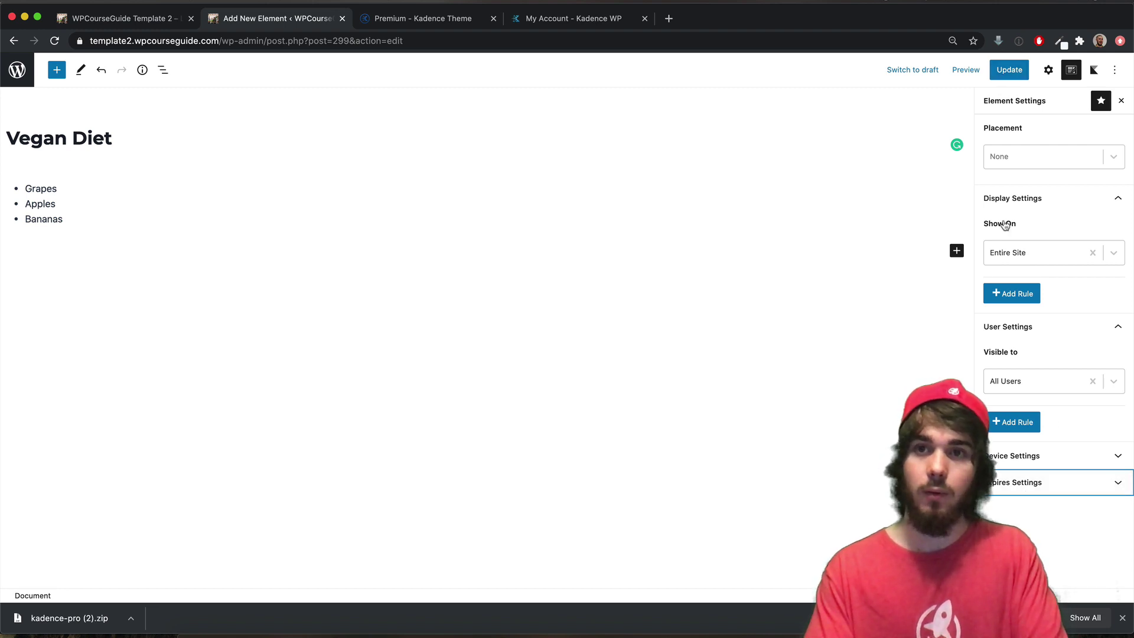
left_click(1008, 69)
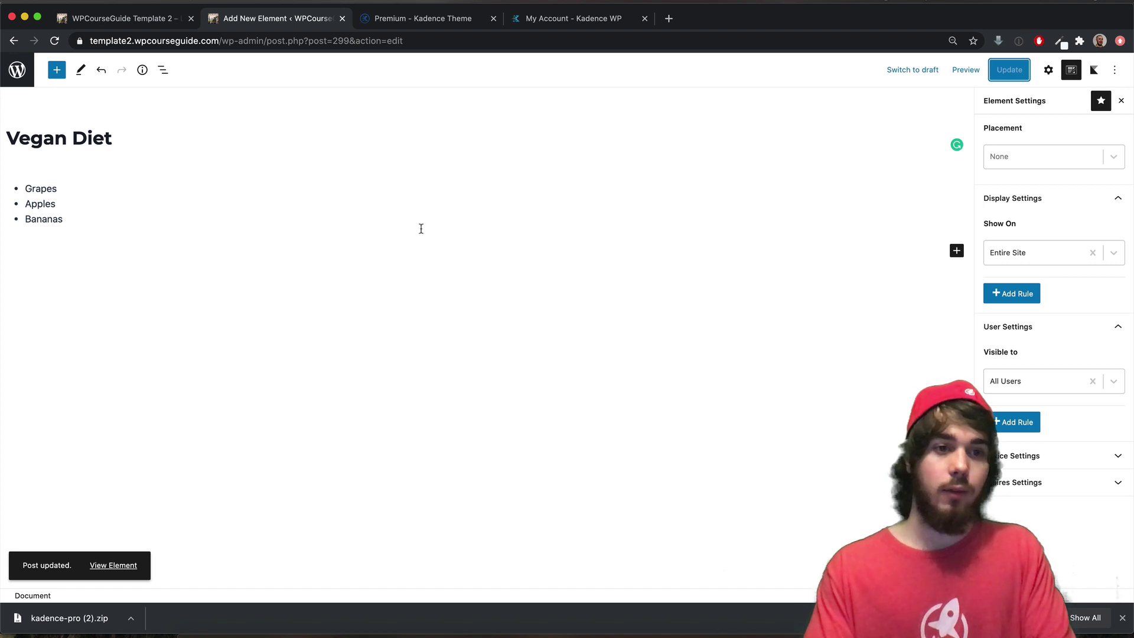
- Go back to the Elements list and copy the Vegan Diet element's shortcode
left_click(16, 82)
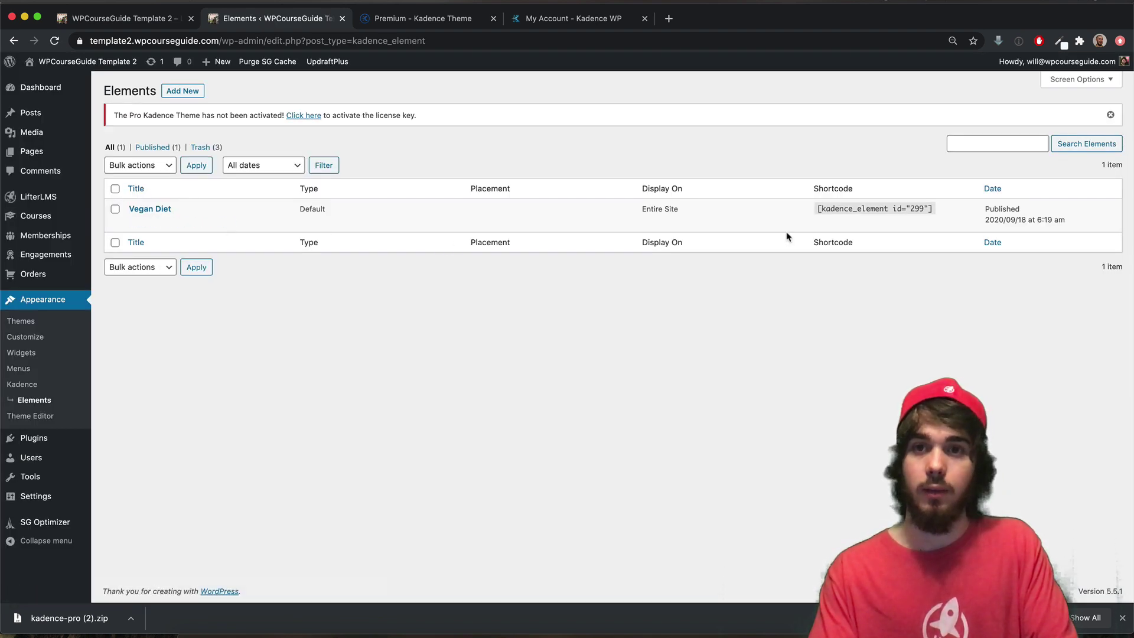
left_click(832, 206)
key("cmd+c")
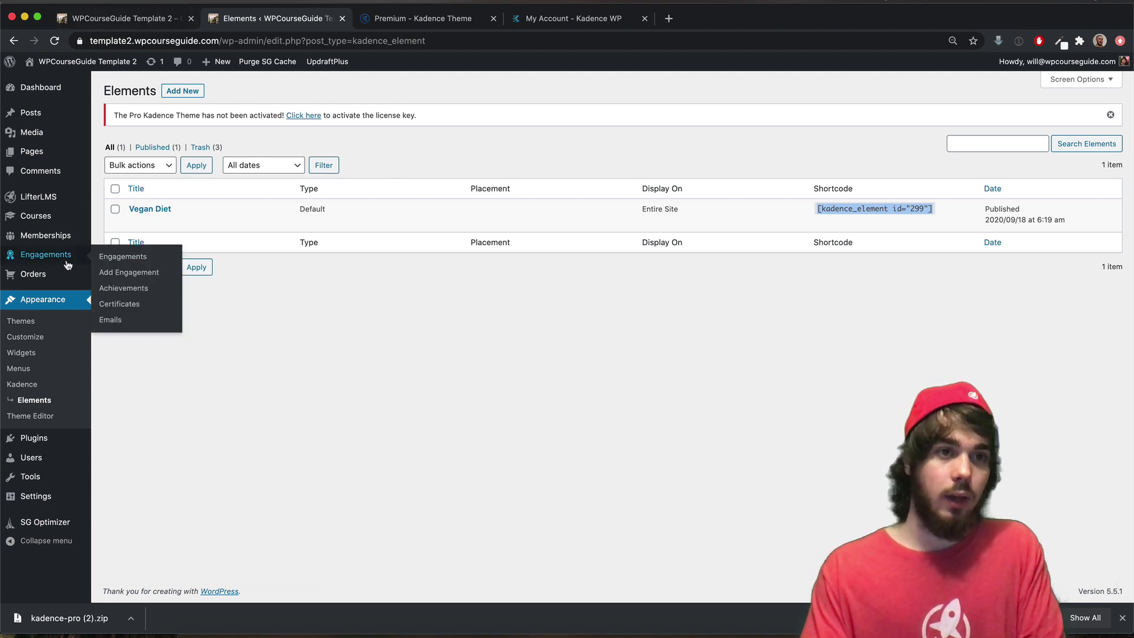
- From the LifterLMS Assignment System Masterclass course builder, open the Introduction and Task List Assignments lessons in the WordPress lesson editor
left_click(55, 219)
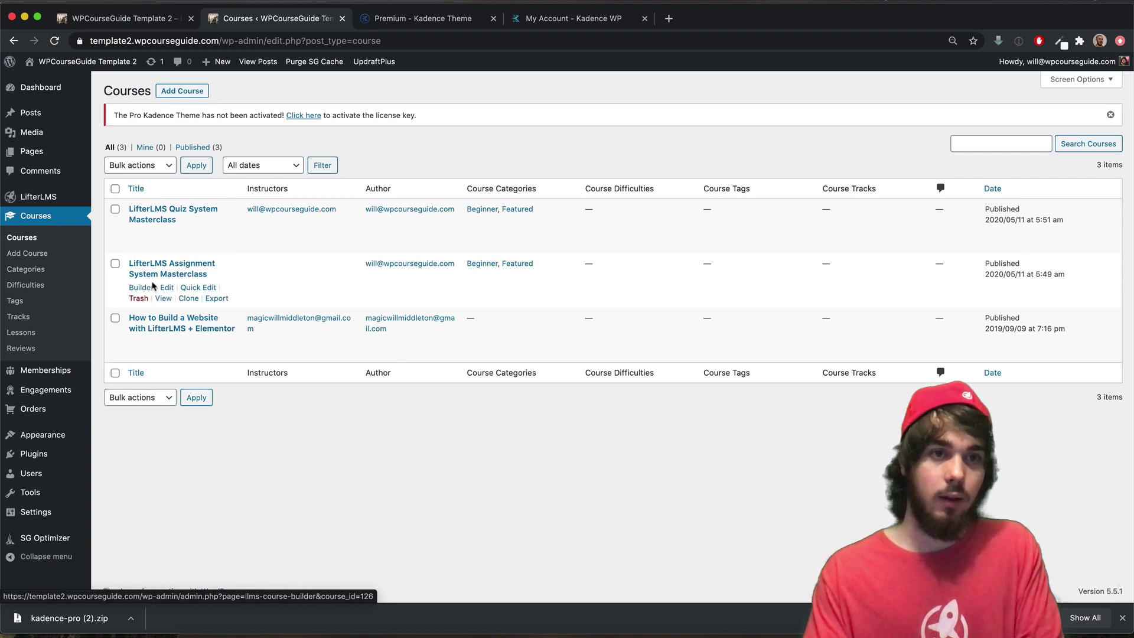
left_click(142, 288)
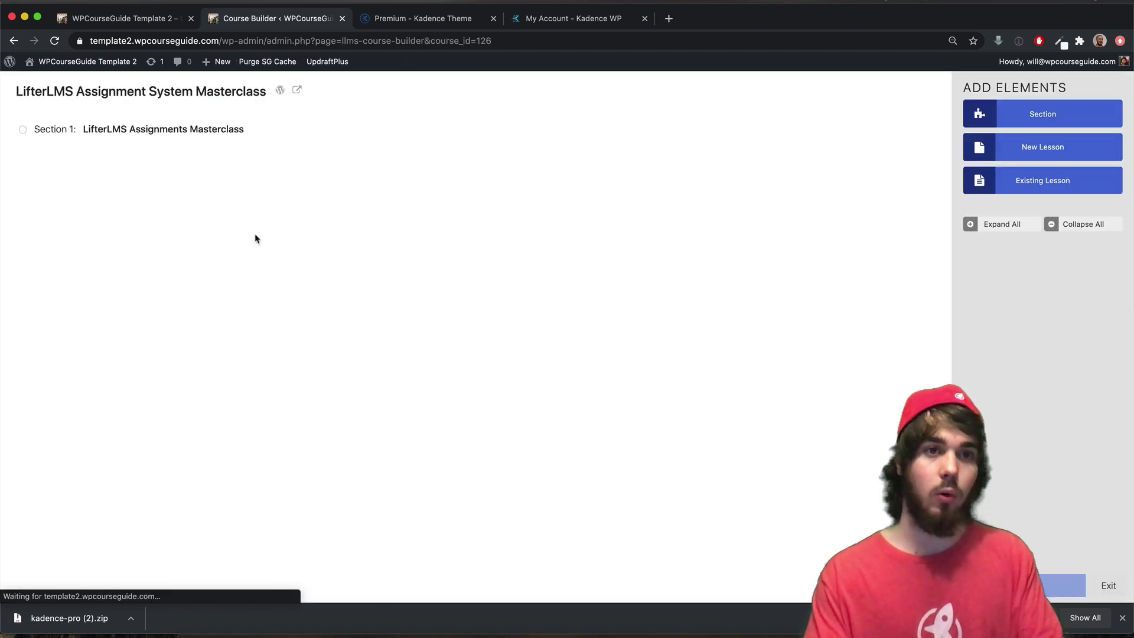
left_click(254, 129)
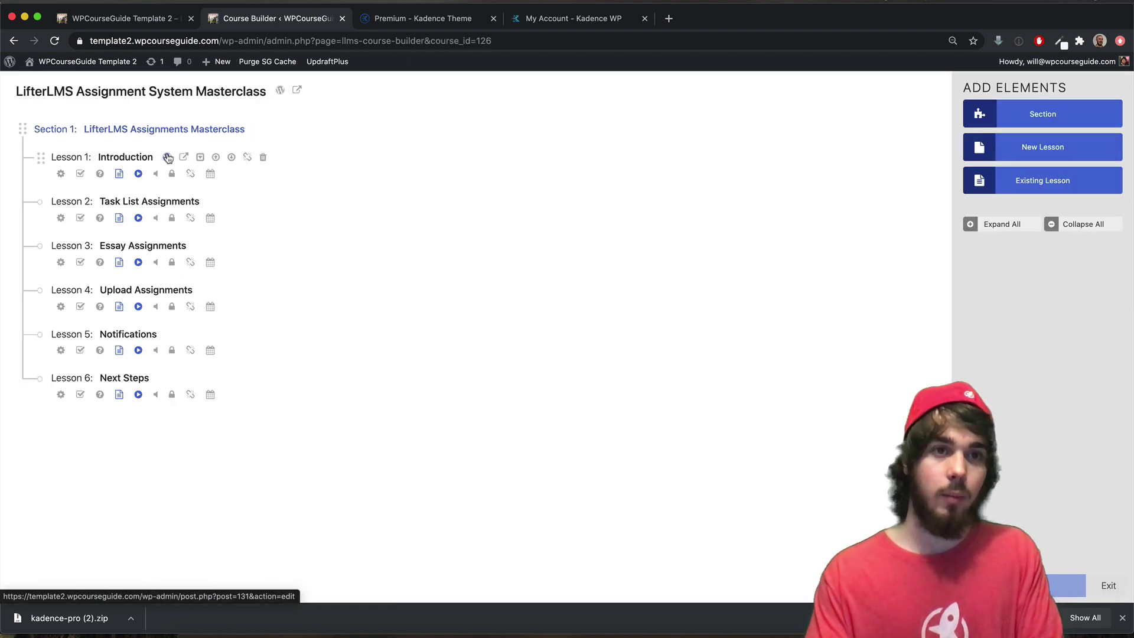
left_click(169, 158)
left_click(234, 23)
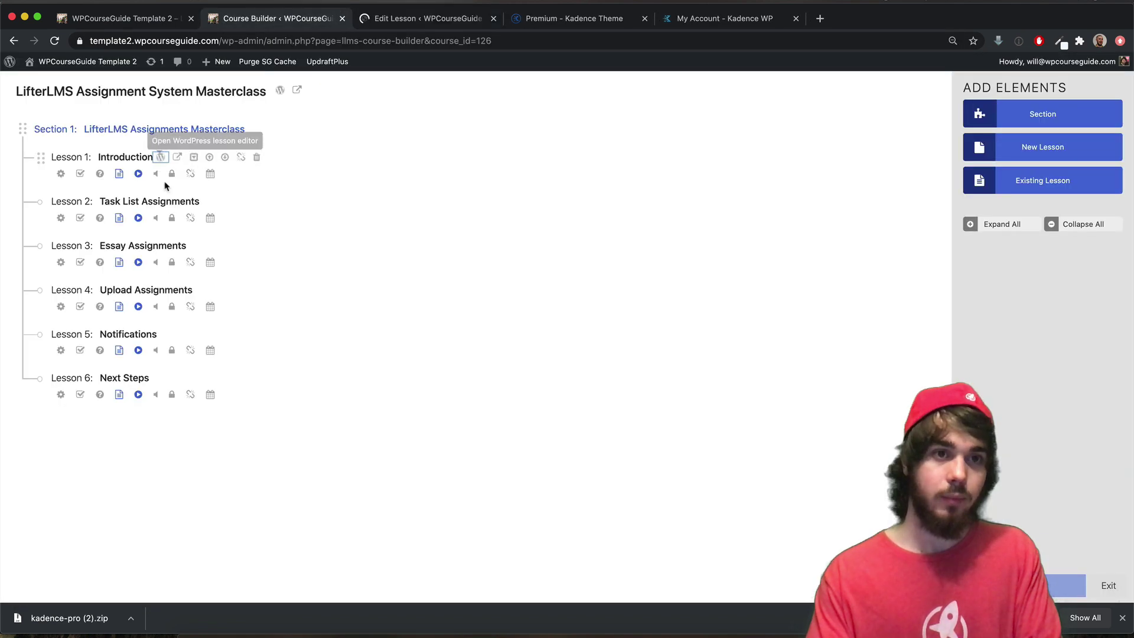
left_click(215, 197)
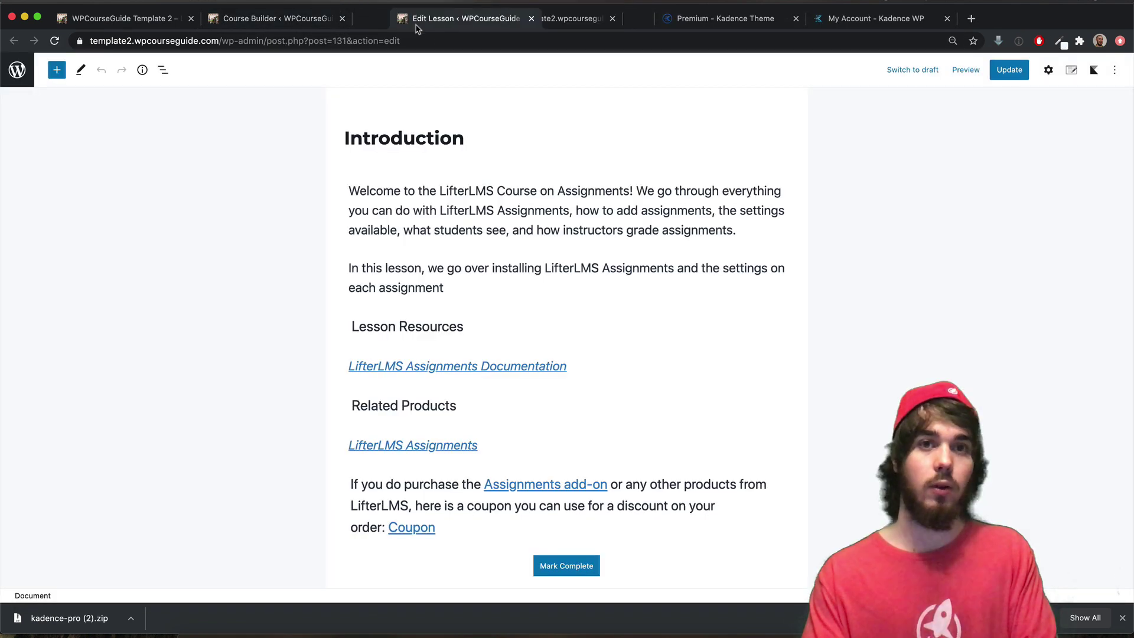
left_click_drag(579, 18, 428, 18)
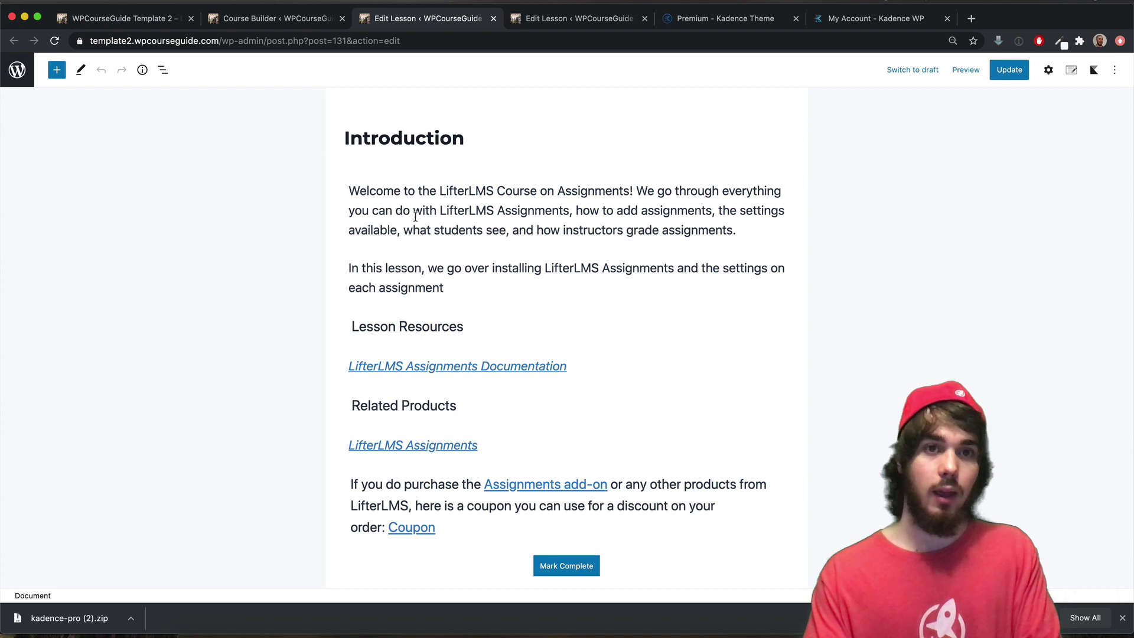
- Insert a Shortcode block containing [kadence_element id="299"] above Lesson Resources in the Introduction lesson and update the lesson
left_click(416, 190)
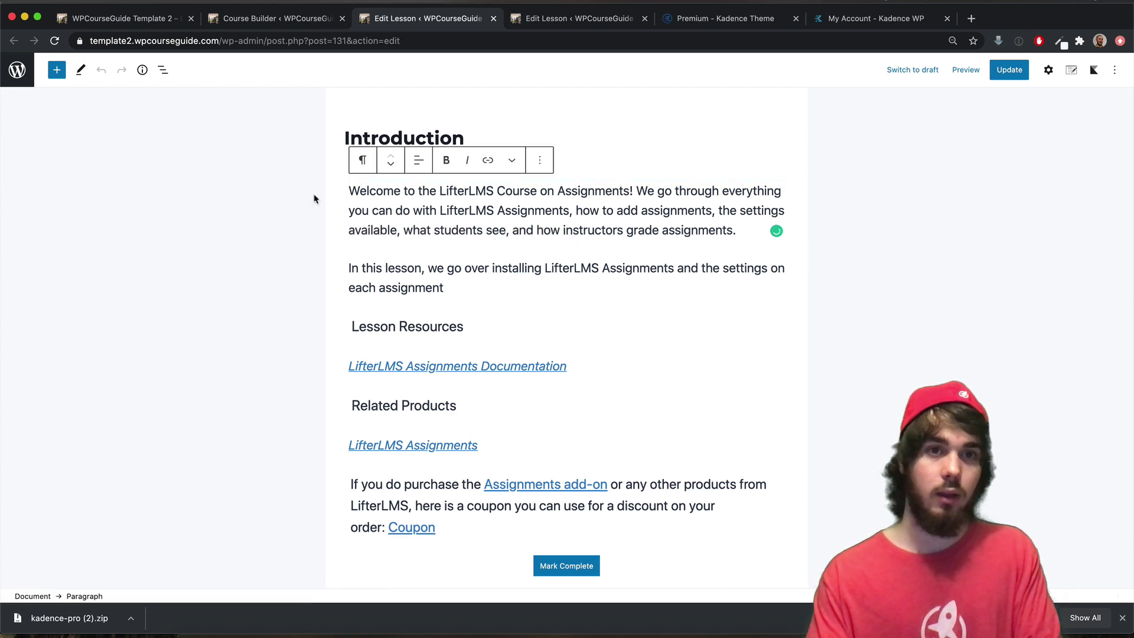
left_click(57, 70)
type("short")
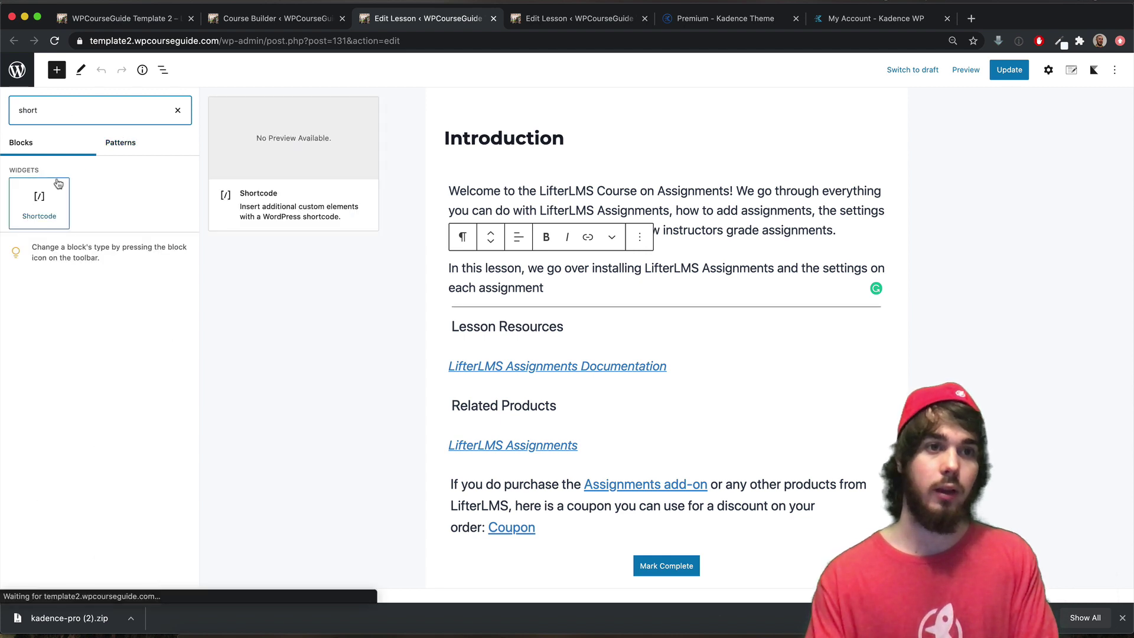
left_click(39, 201)
key("cmd+v")
key("BackSpace")
key("BackSpace")
key("BackSpace")
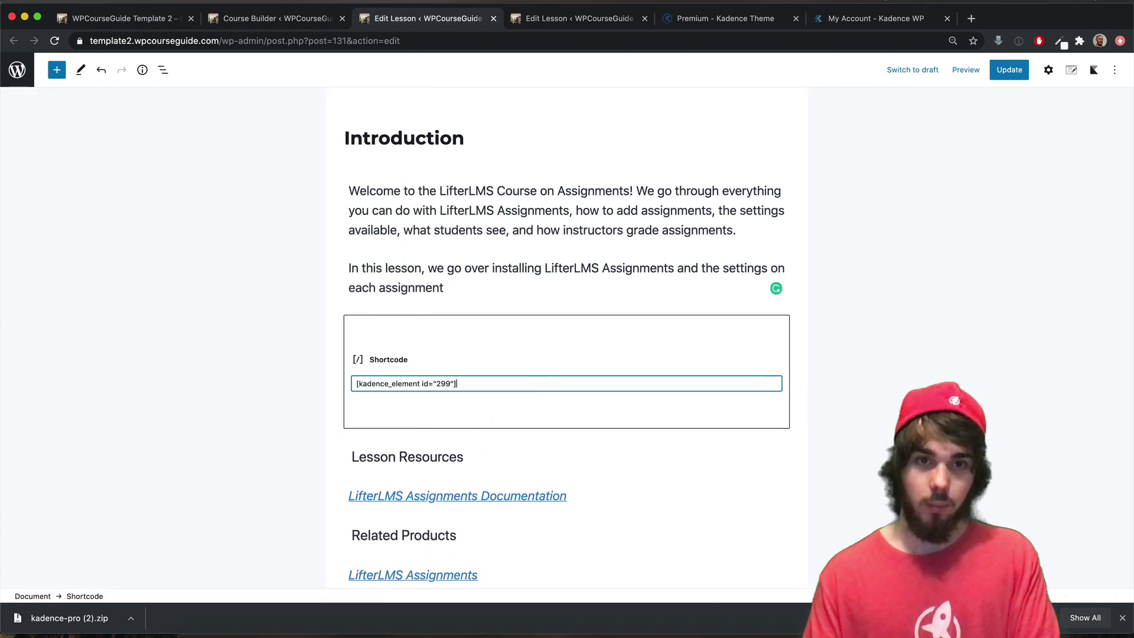
left_click(1009, 69)
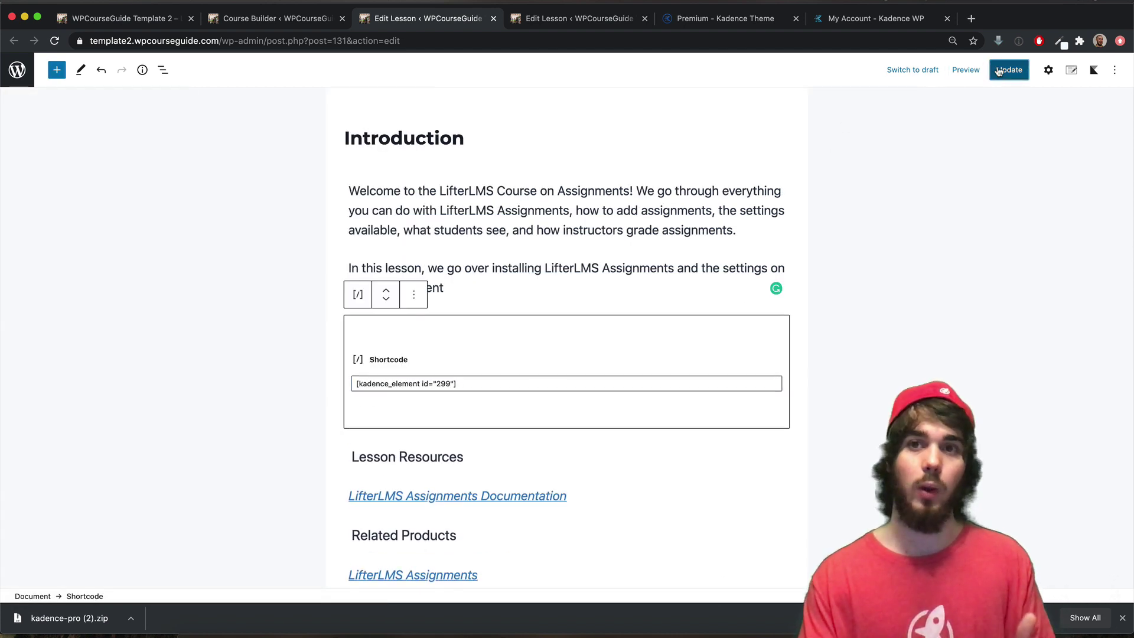
- Insert a Shortcode block containing [kadence_element id="299"] above Lesson Resources in the Task List Assignments lesson and update the lesson
left_click(587, 23)
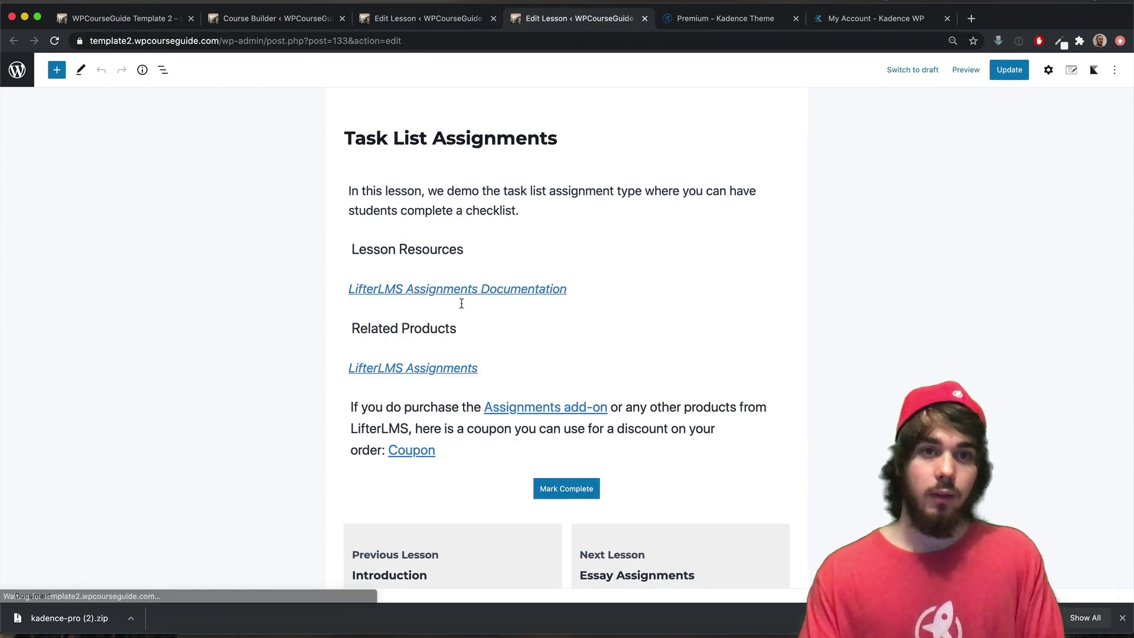
left_click(415, 208)
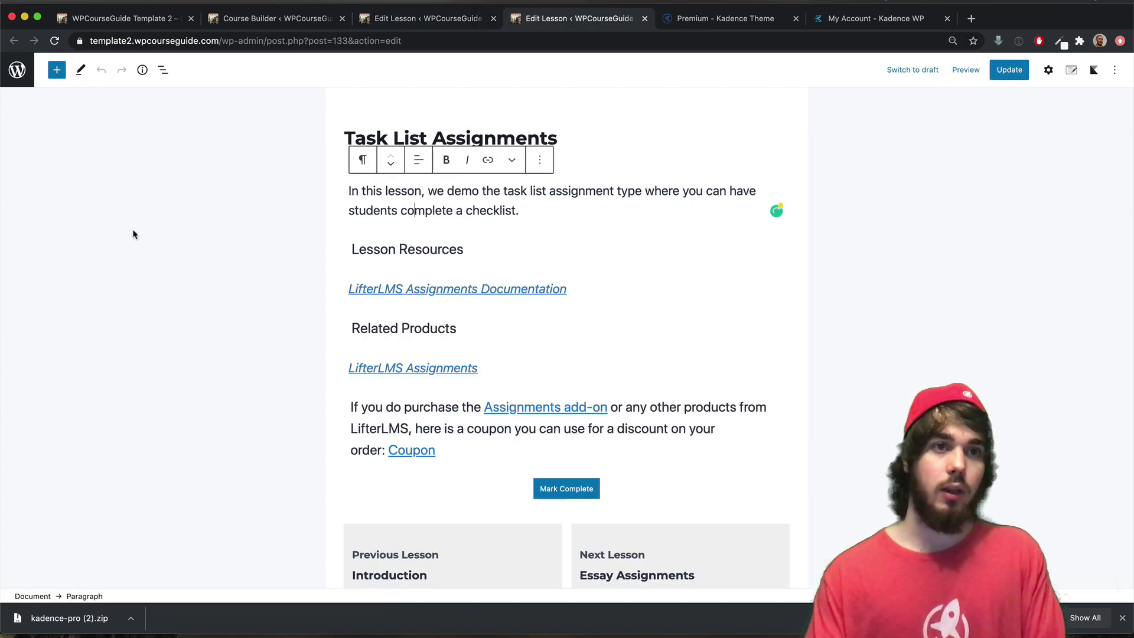
left_click(57, 71)
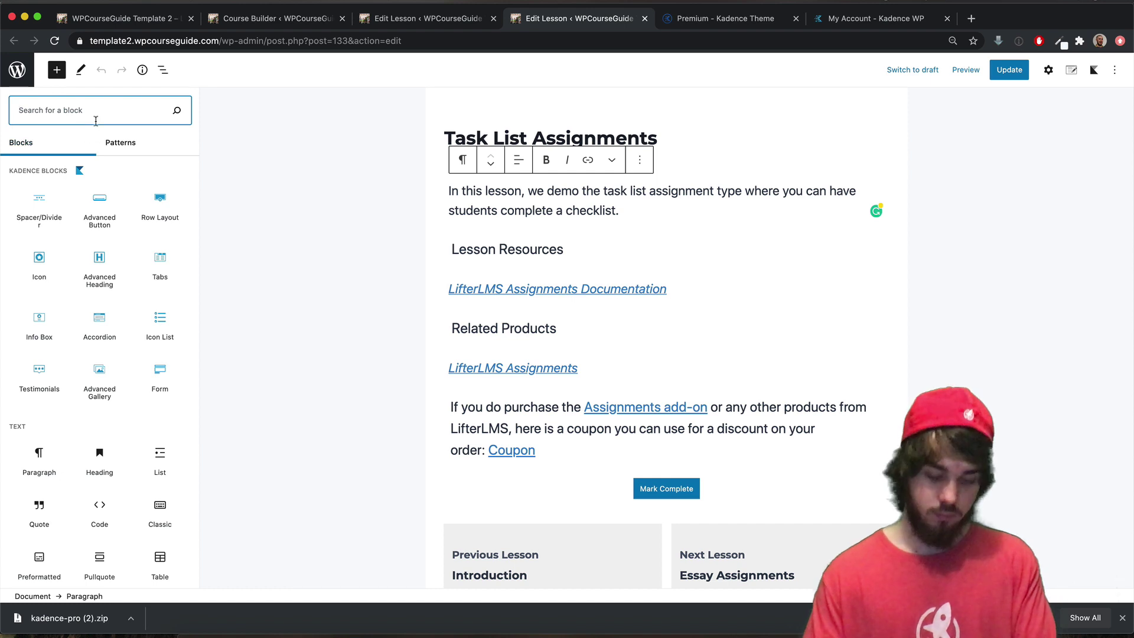
type("short")
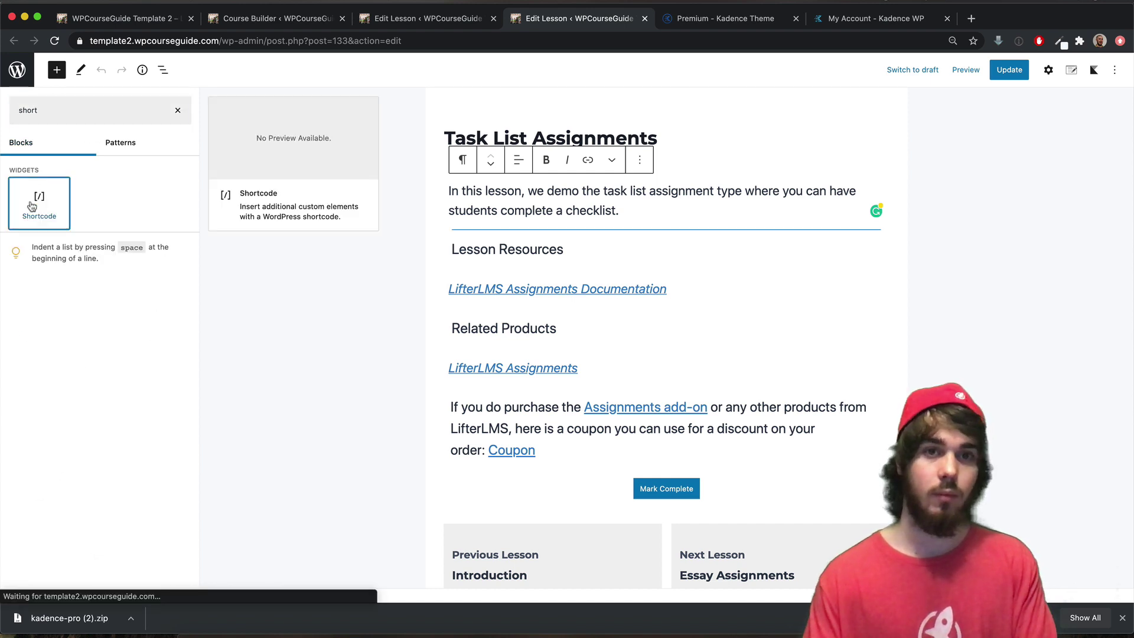
left_click(41, 202)
key("super+v")
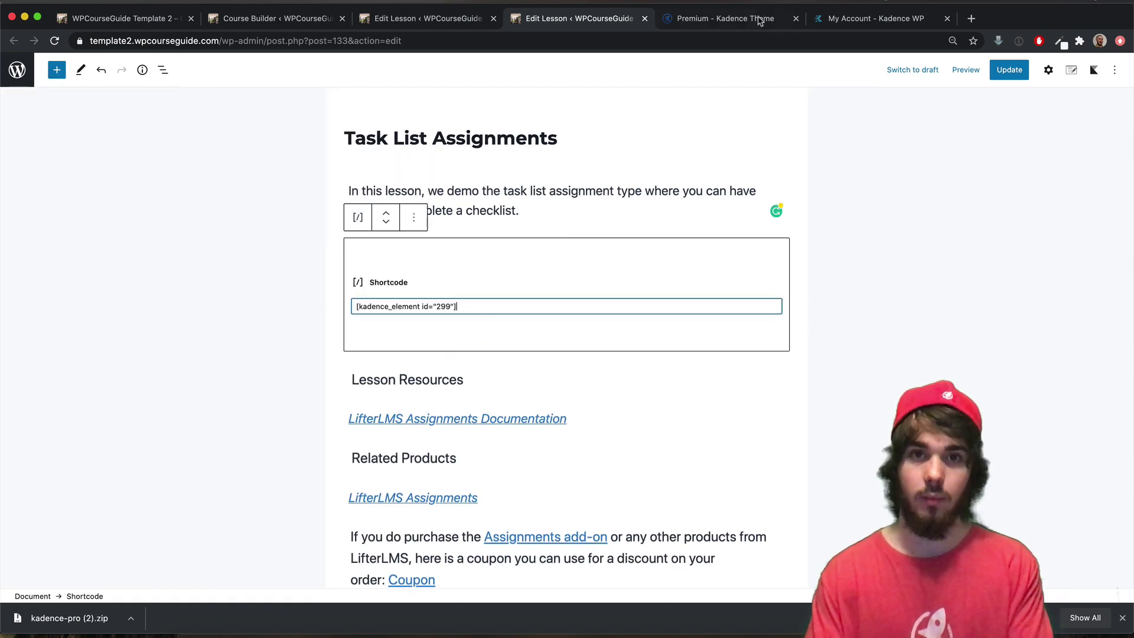
left_click(1020, 68)
- Open the Introduction lesson's live page through its permalink and check the fruit list above Lesson Resources
key("super+alt+Left")
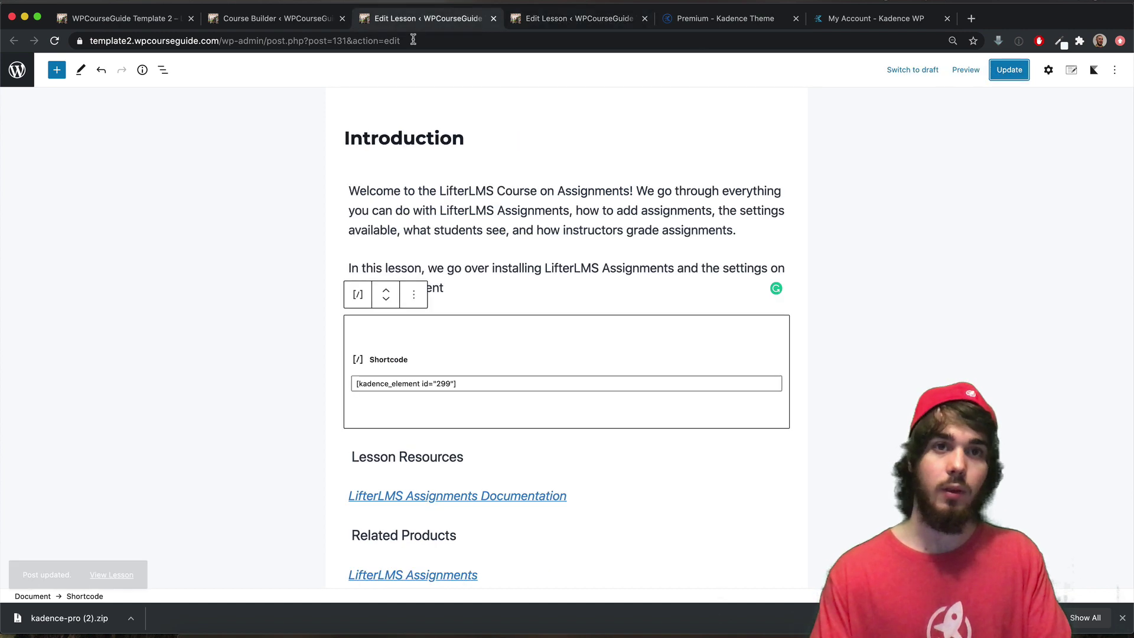
left_click(1048, 70)
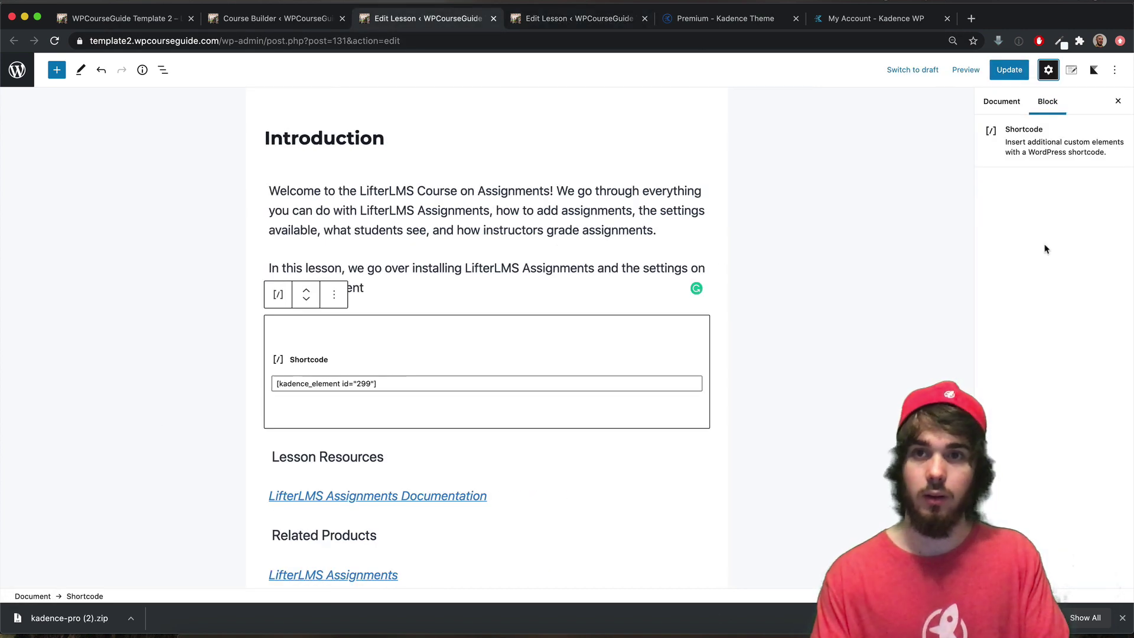
left_click(1001, 102)
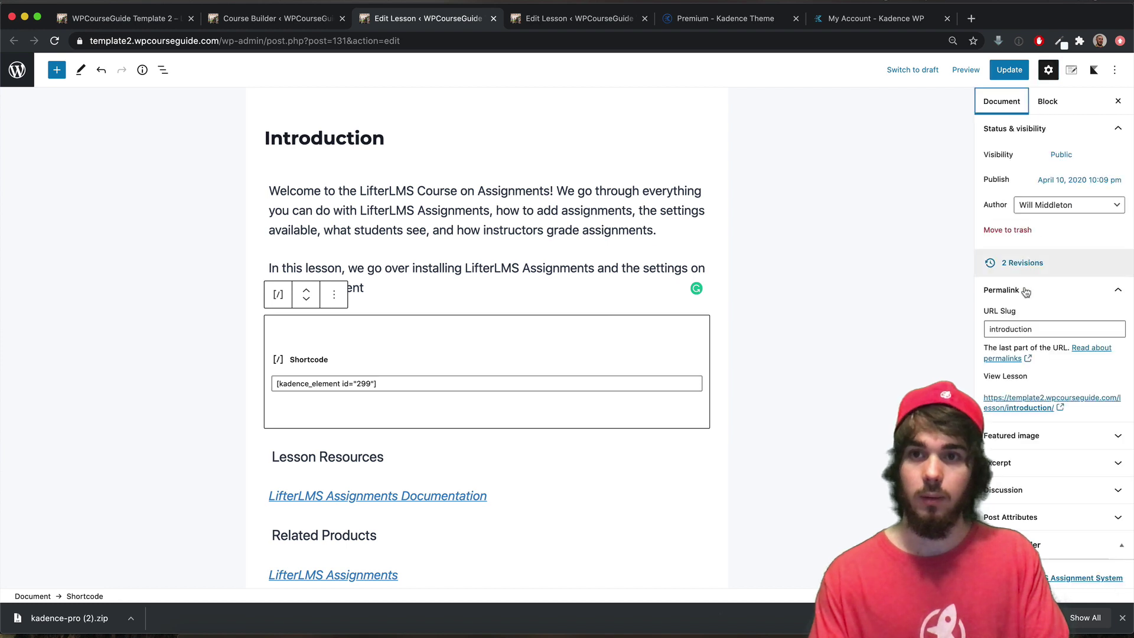
left_click(1012, 397)
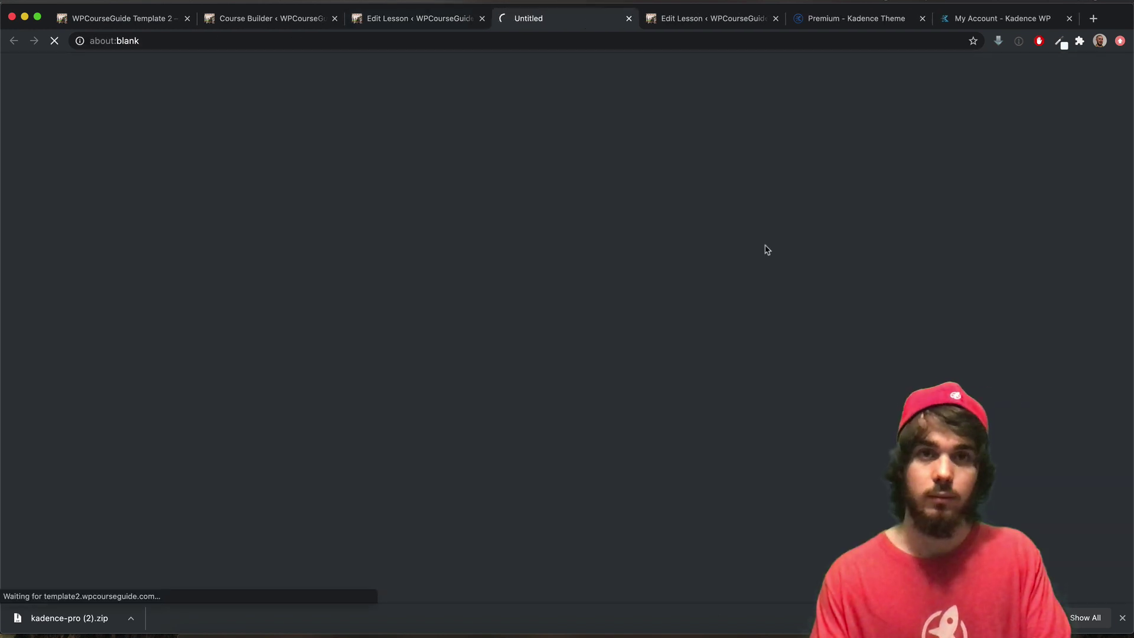
scroll(538, 306, "down", 5)
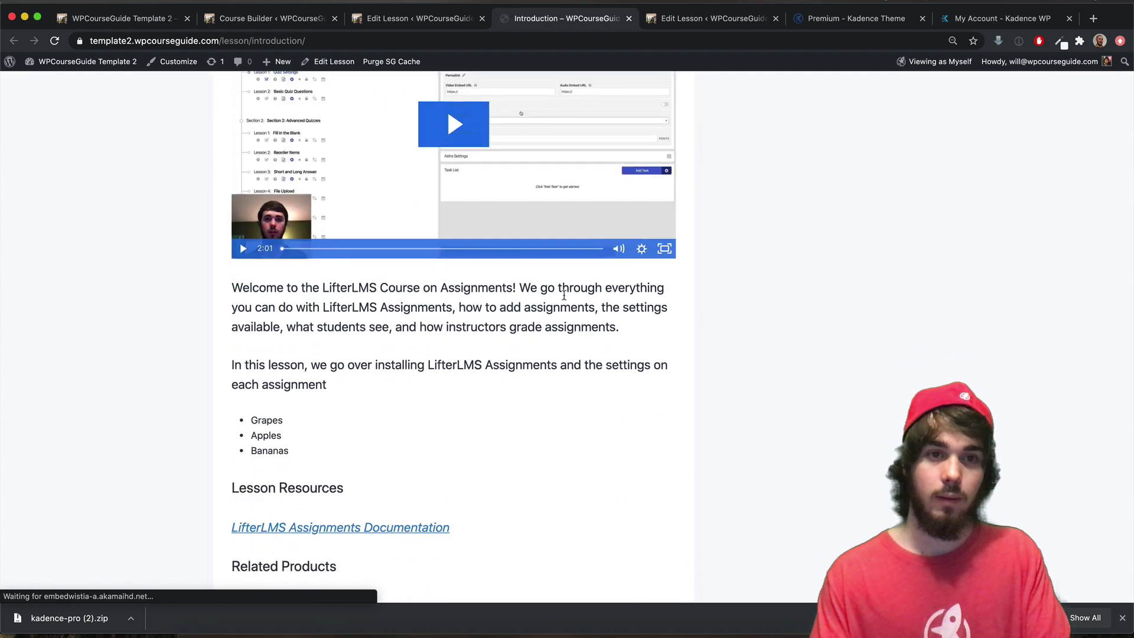
left_click_drag(258, 303, 287, 336)
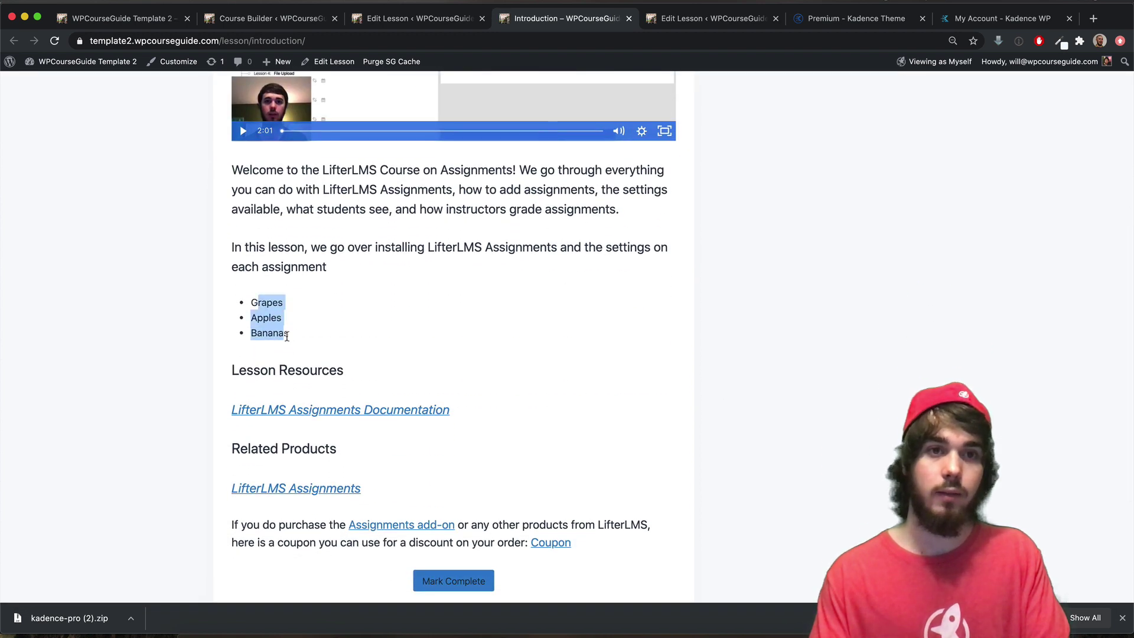
- Open the Task List Assignments lesson's live page through its permalink and check the fruit list above Lesson Resources
left_click(669, 19)
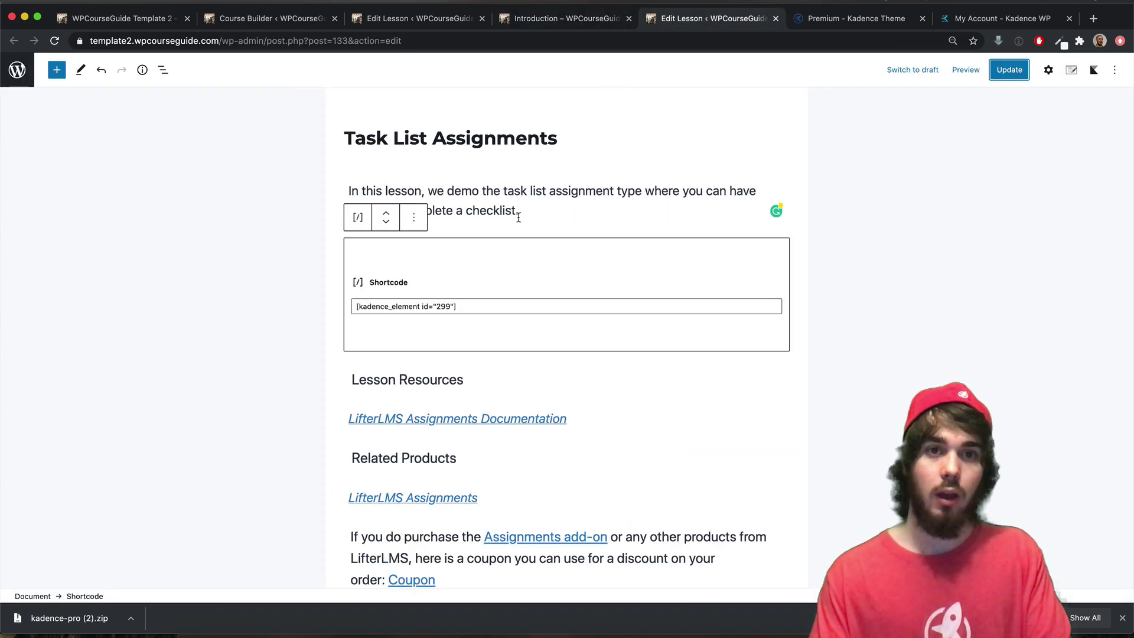
left_click(1048, 70)
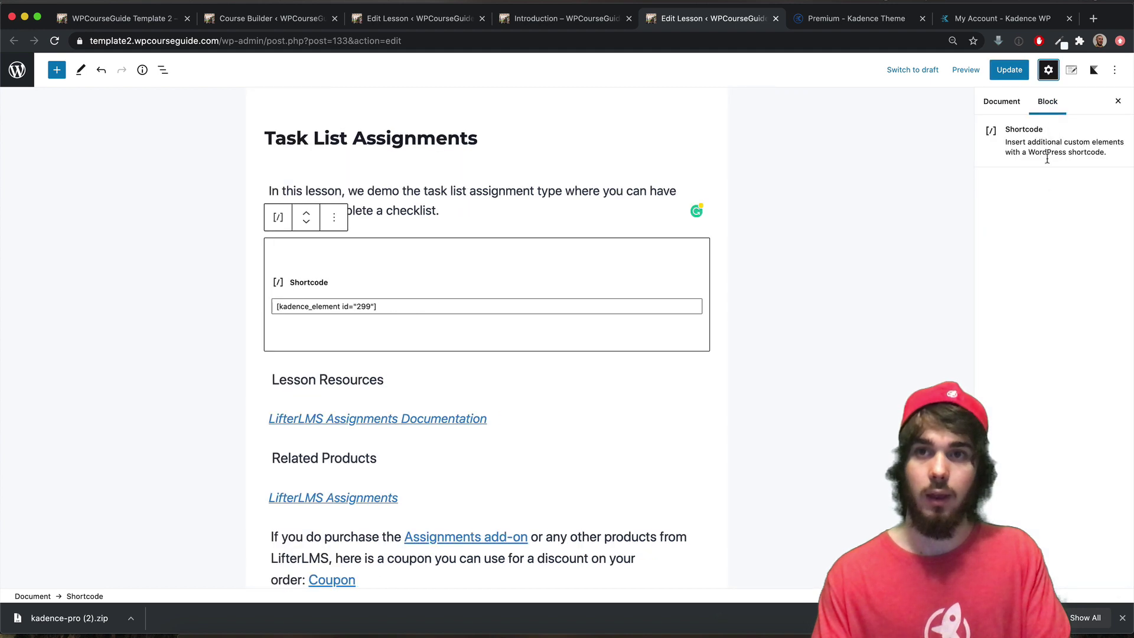
left_click(1001, 101)
left_click(1014, 397)
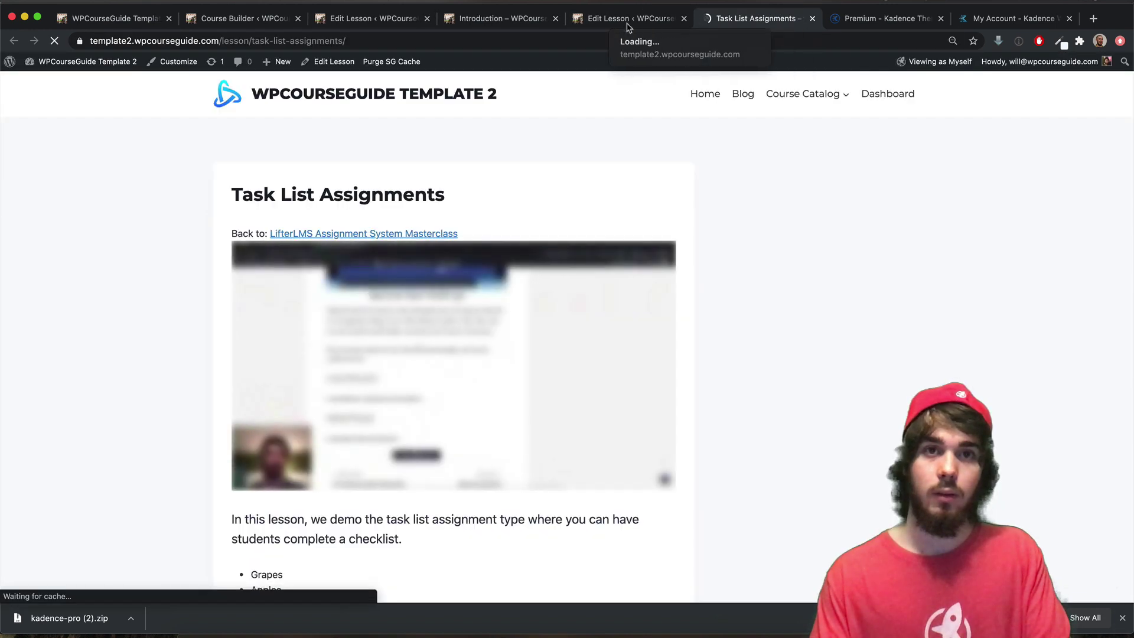
middle_click(628, 24)
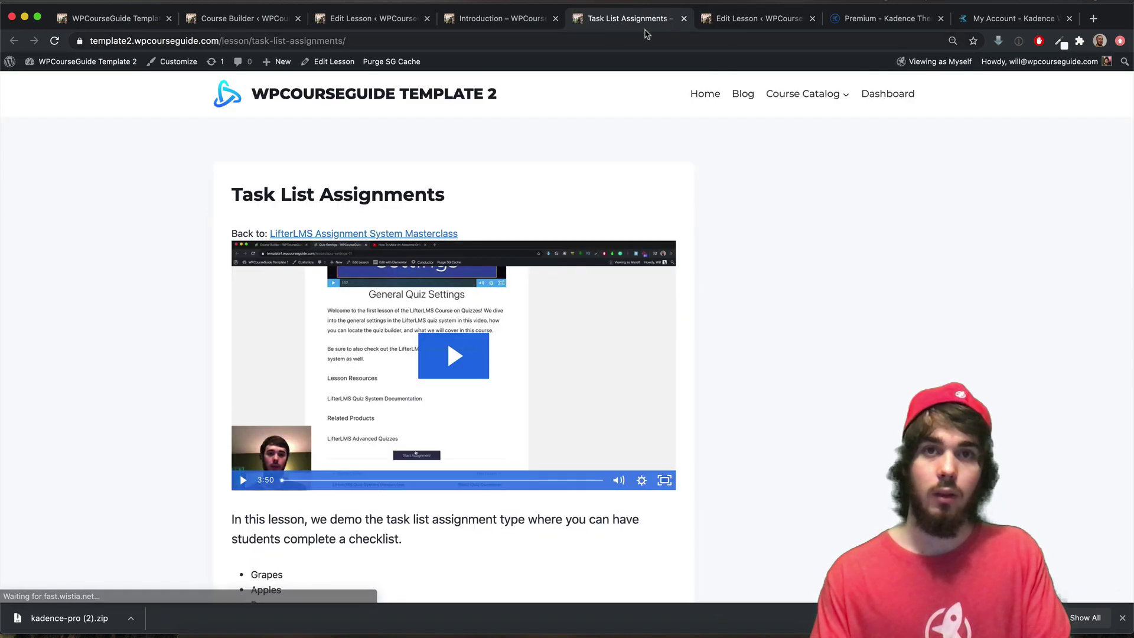
scroll(242, 236, "down", 4)
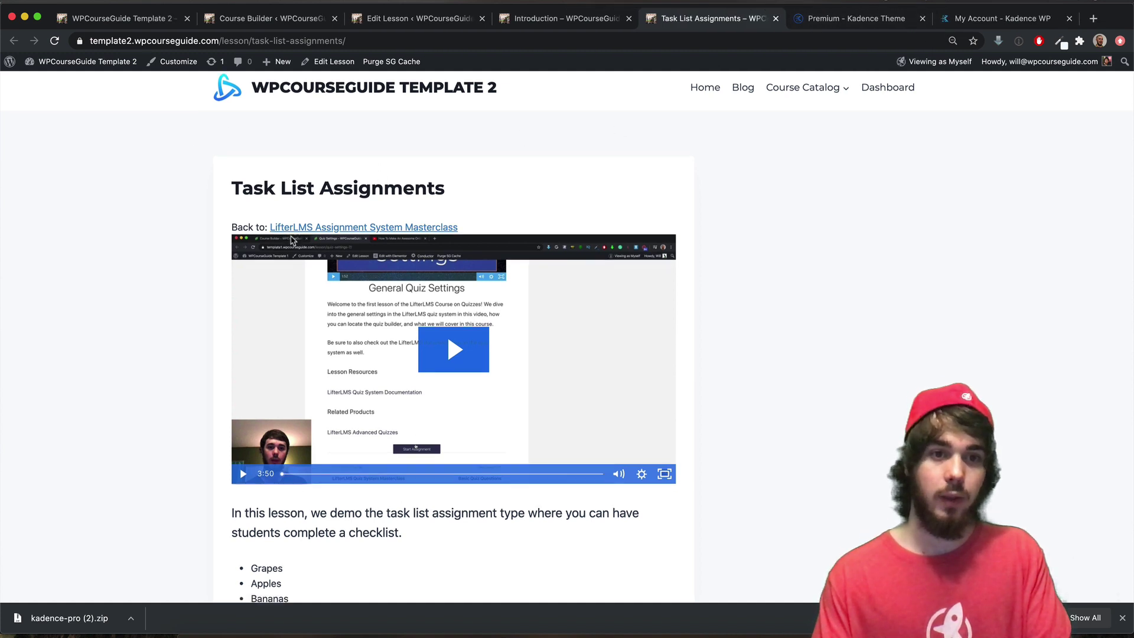
left_click_drag(248, 447, 313, 494)
- Close the course builder and open the Vegan Diet element for editing from the site's Kadence Elements list
left_click(568, 22)
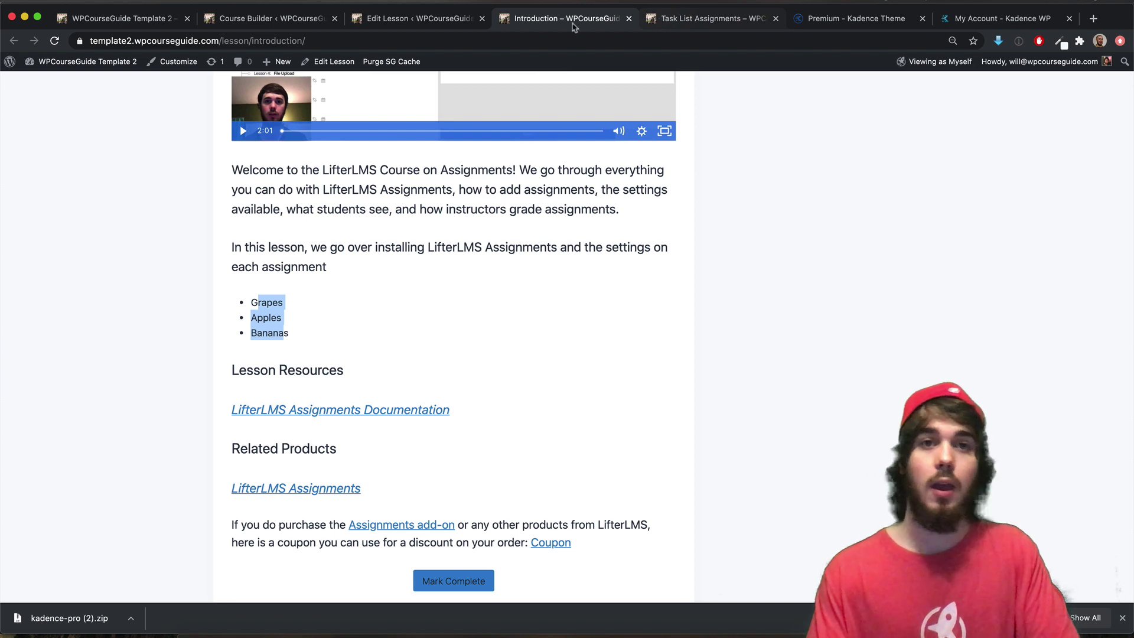
left_click(381, 22)
left_click(298, 25)
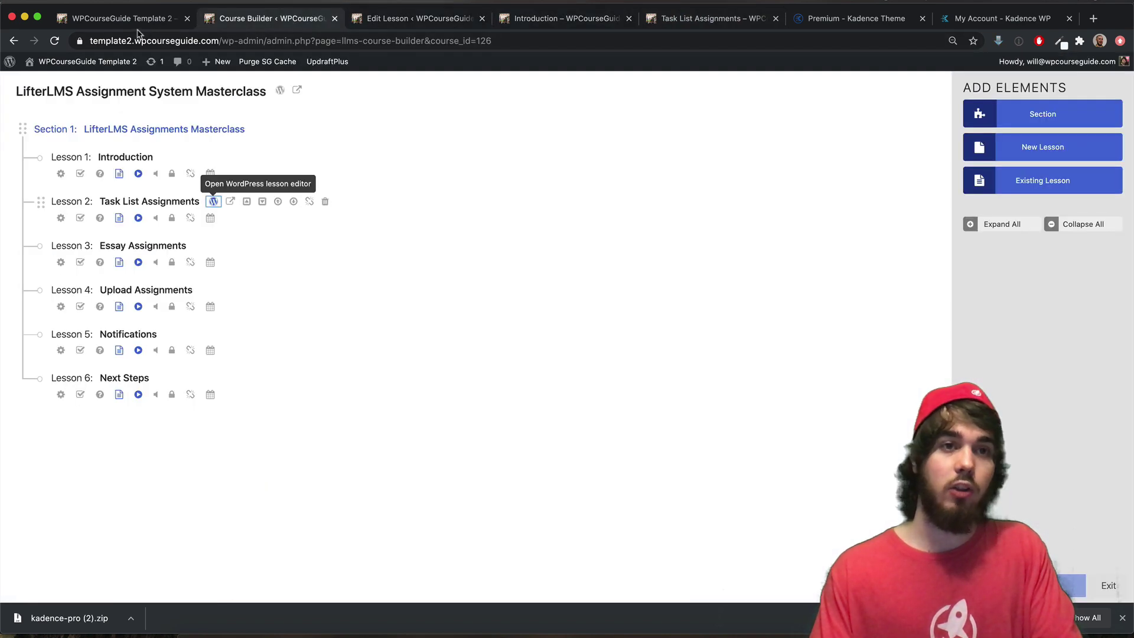
left_click(334, 18)
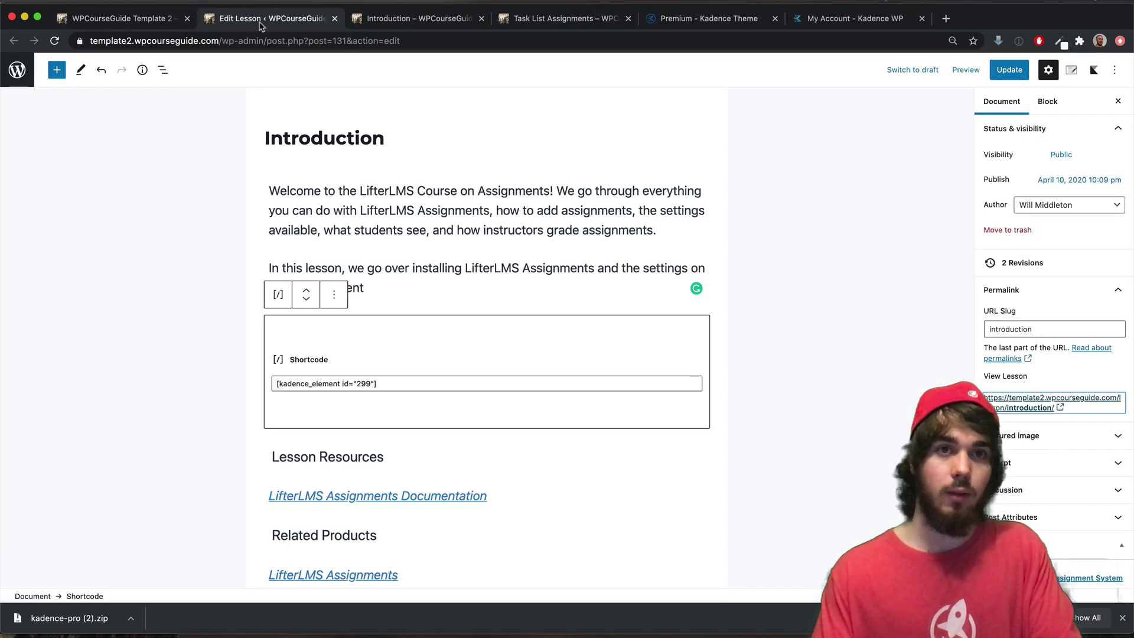
left_click(132, 24)
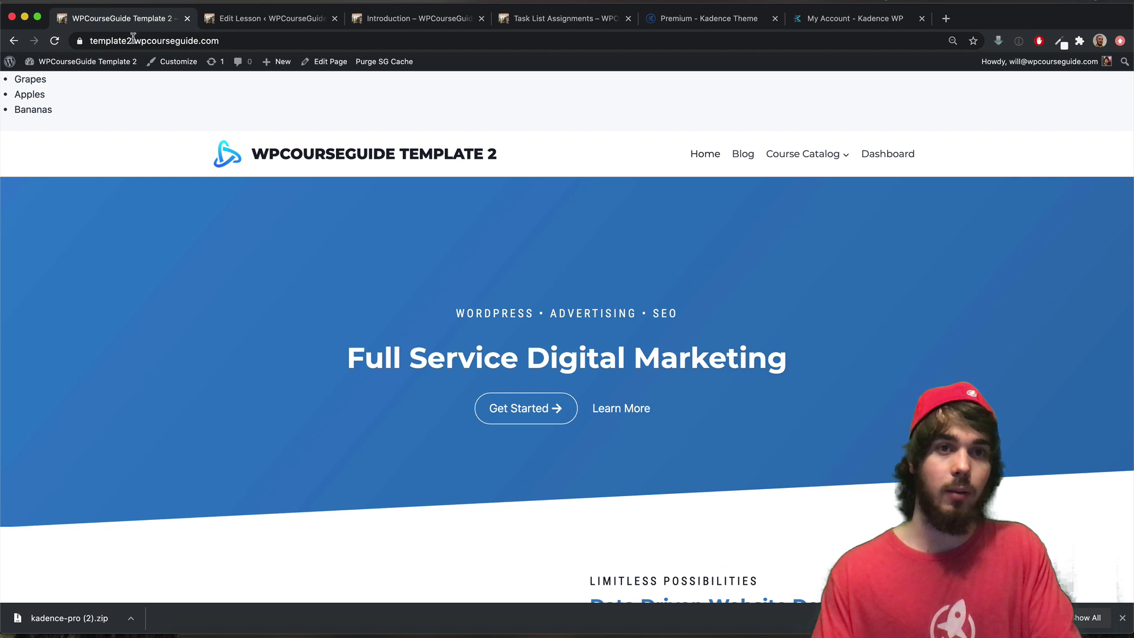
left_click(65, 69)
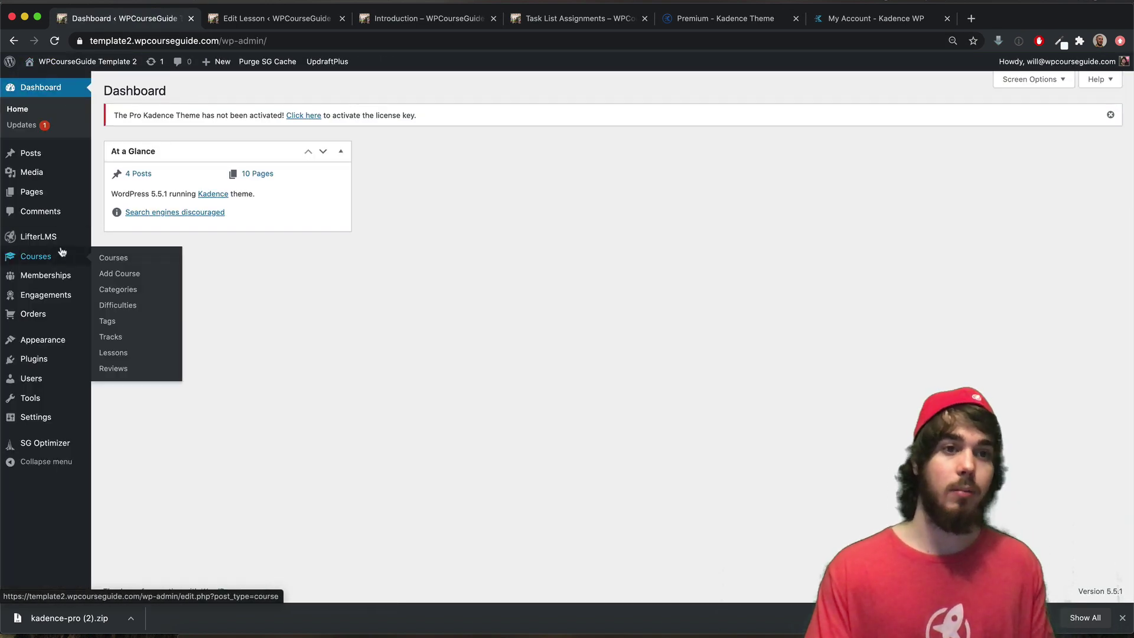
mouse_move(43, 337)
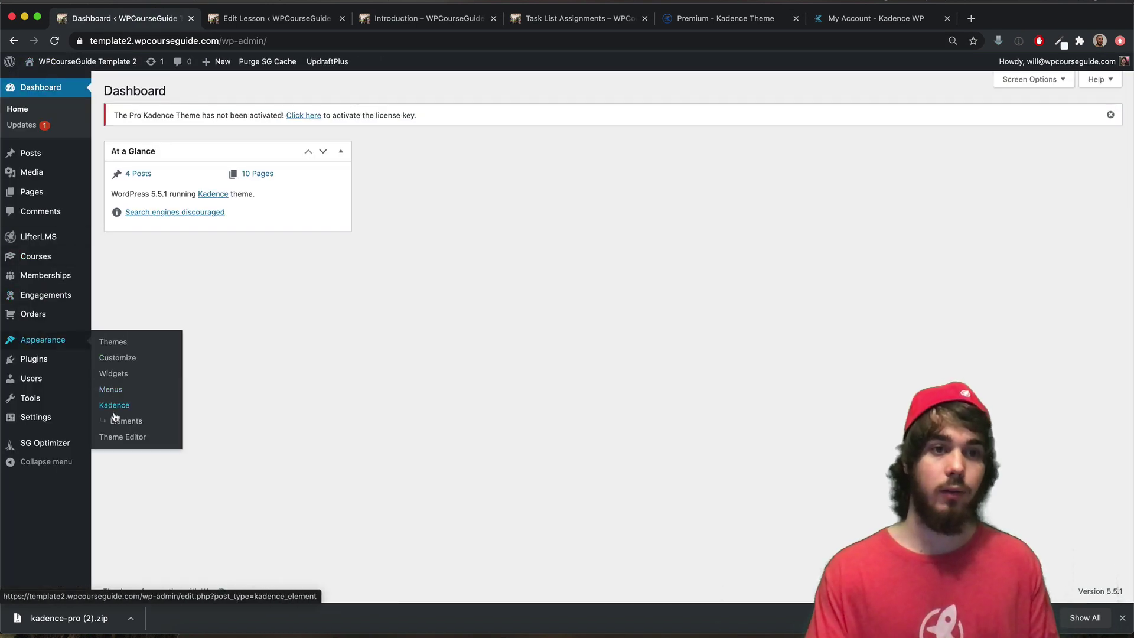
left_click(134, 424)
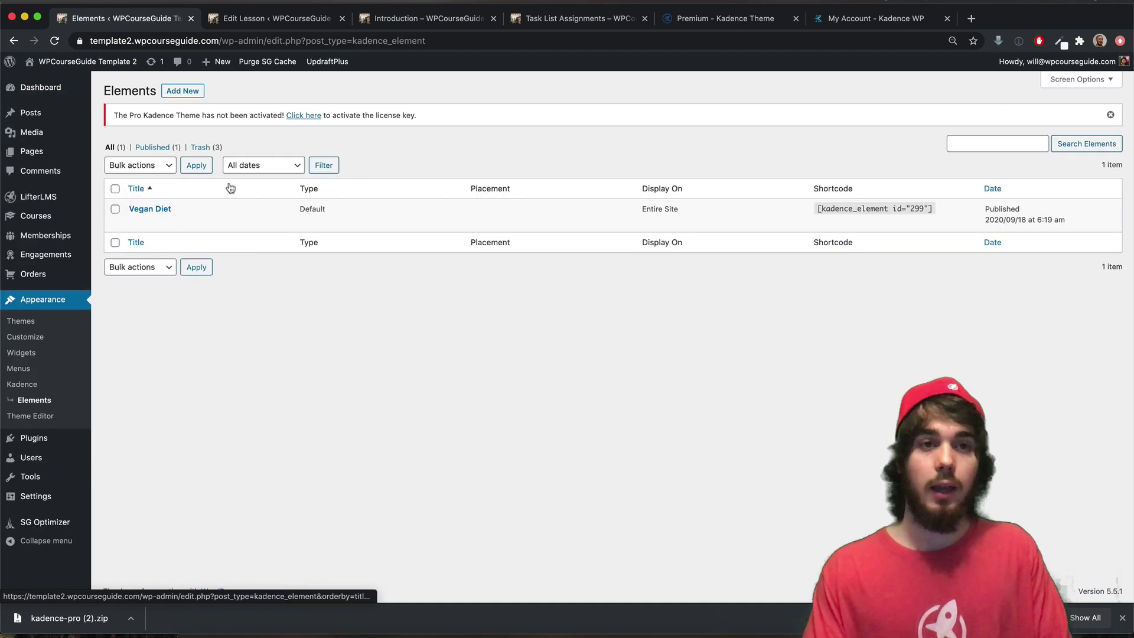
left_click(159, 210)
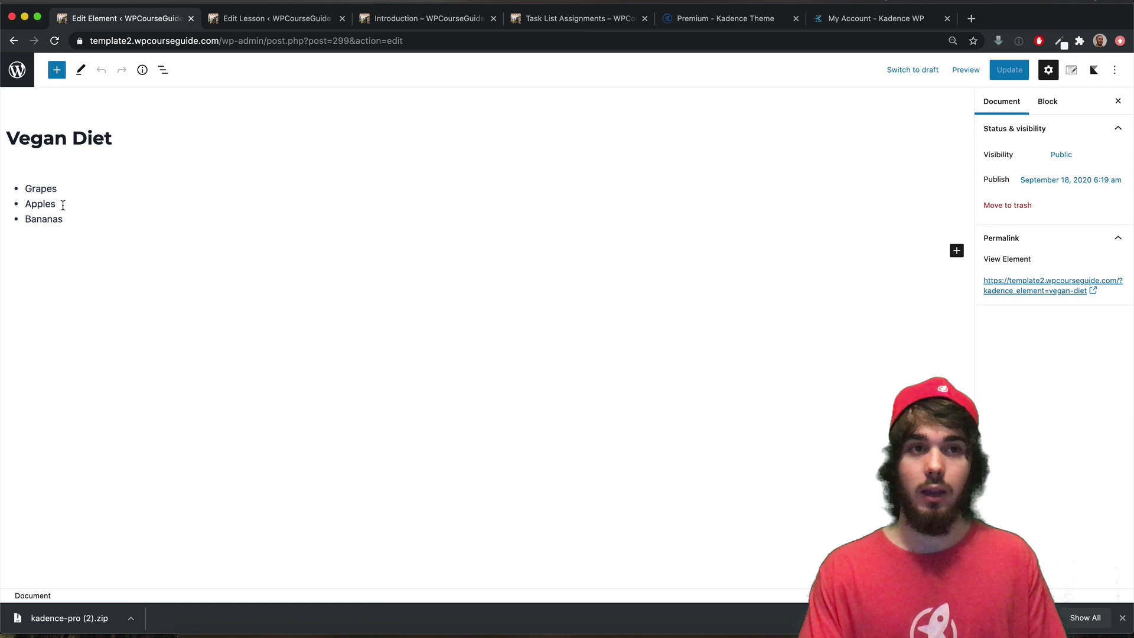
- Add Pears as a new bullet after Bananas in the Vegan Diet element and update it
left_click(73, 218)
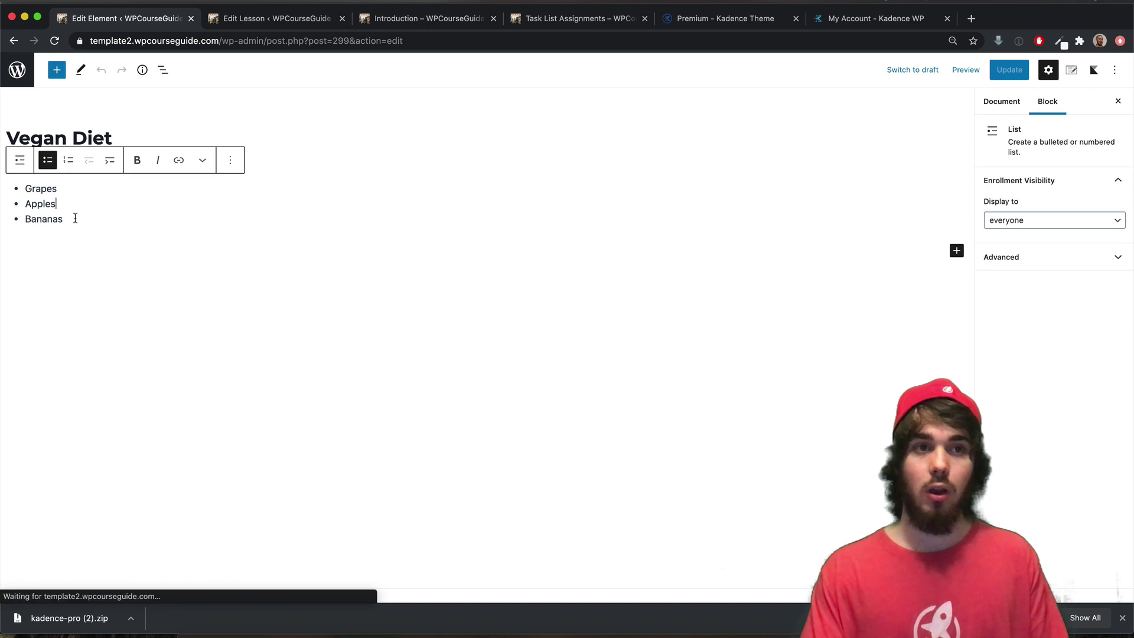
key("Return")
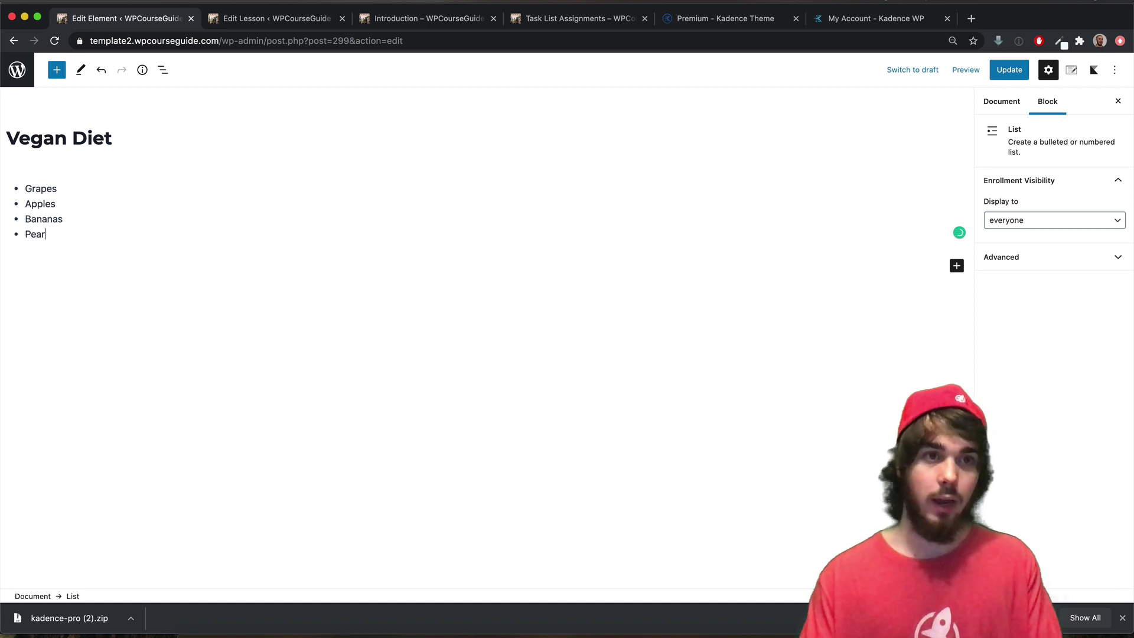
left_click(1010, 69)
- Reload the live Introduction and Task List Assignments lesson pages and compare their fruit lists with the Vegan Diet element
left_click(434, 10)
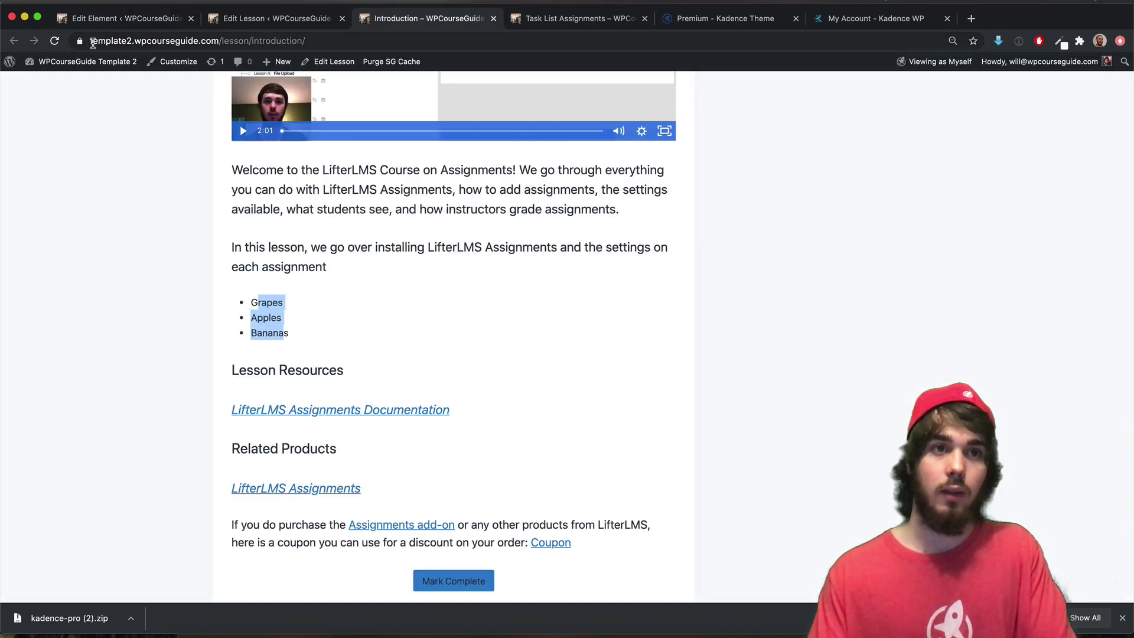
left_click(54, 41)
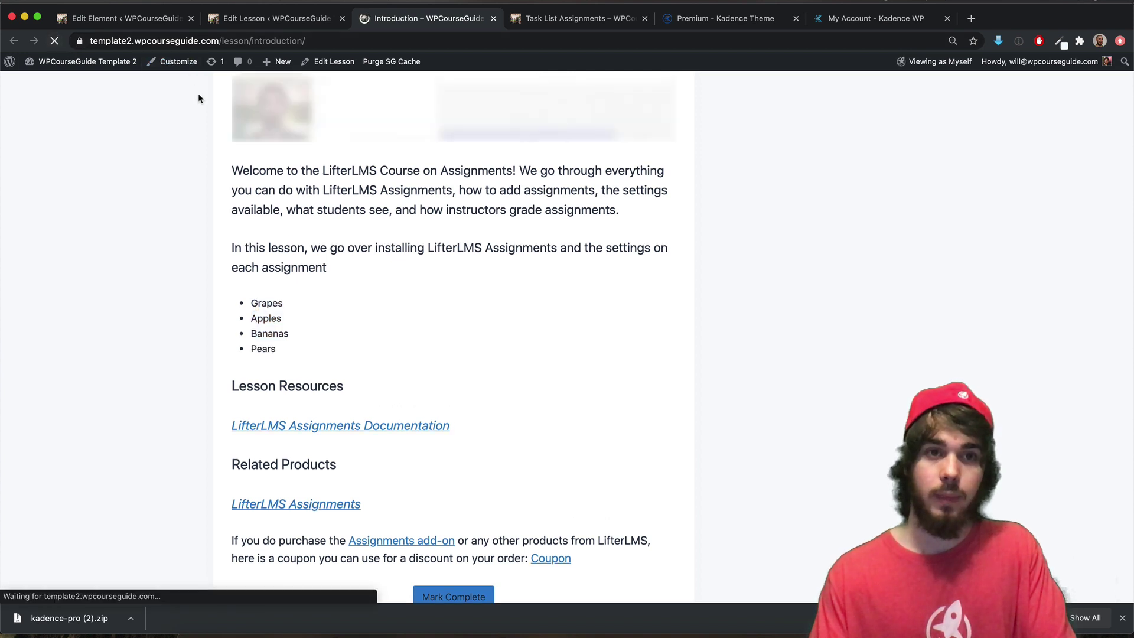
left_click(565, 24)
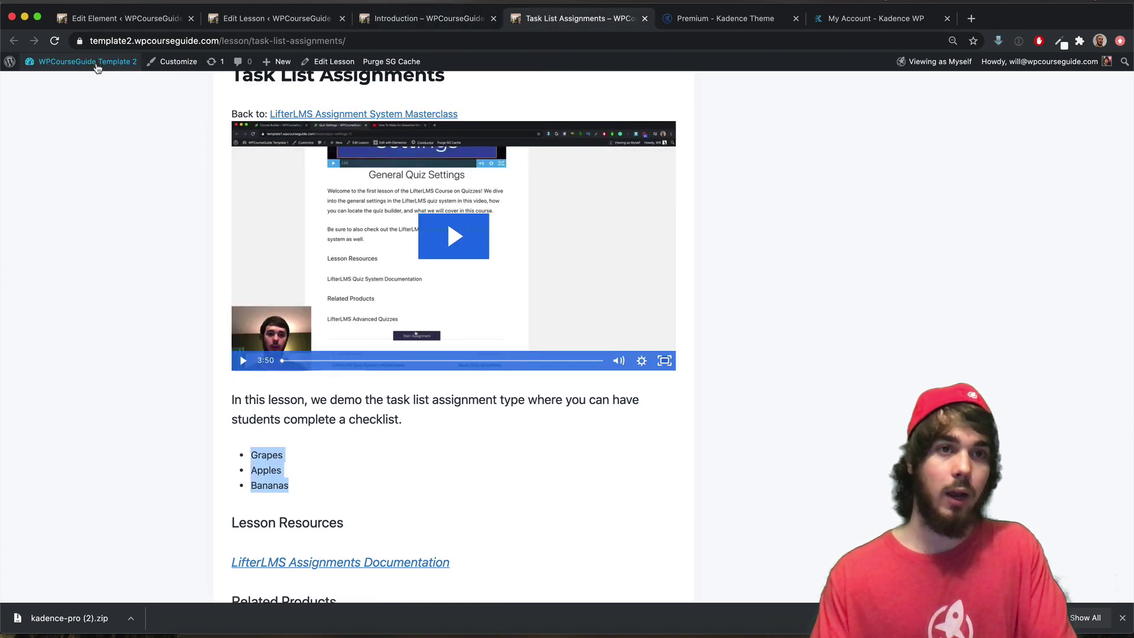
left_click(54, 40)
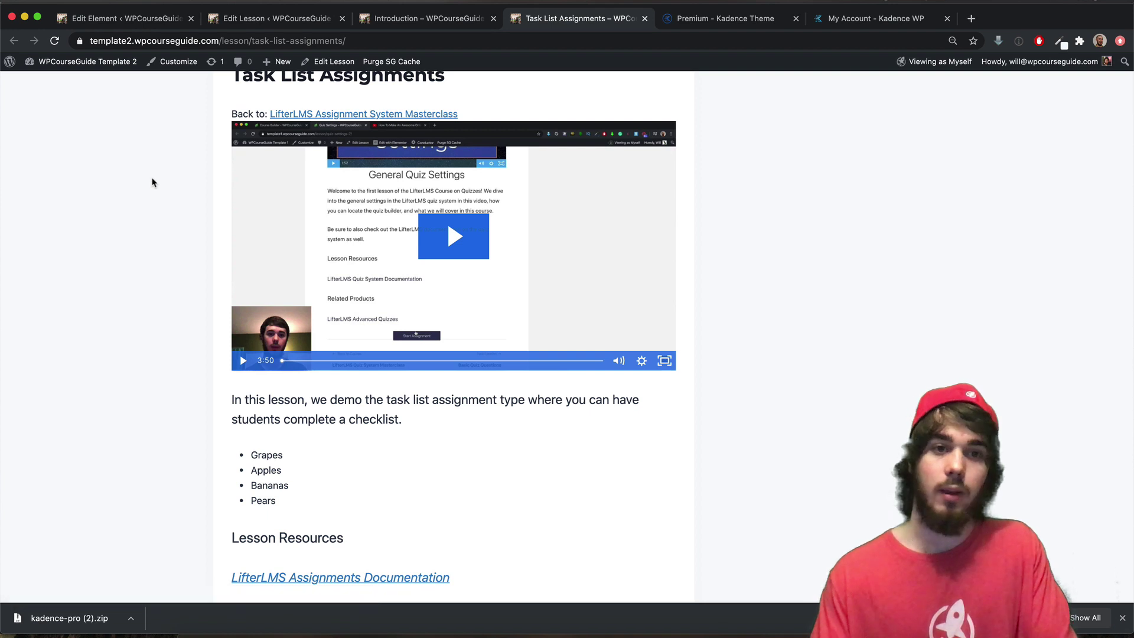
left_click(422, 22)
left_click(124, 20)
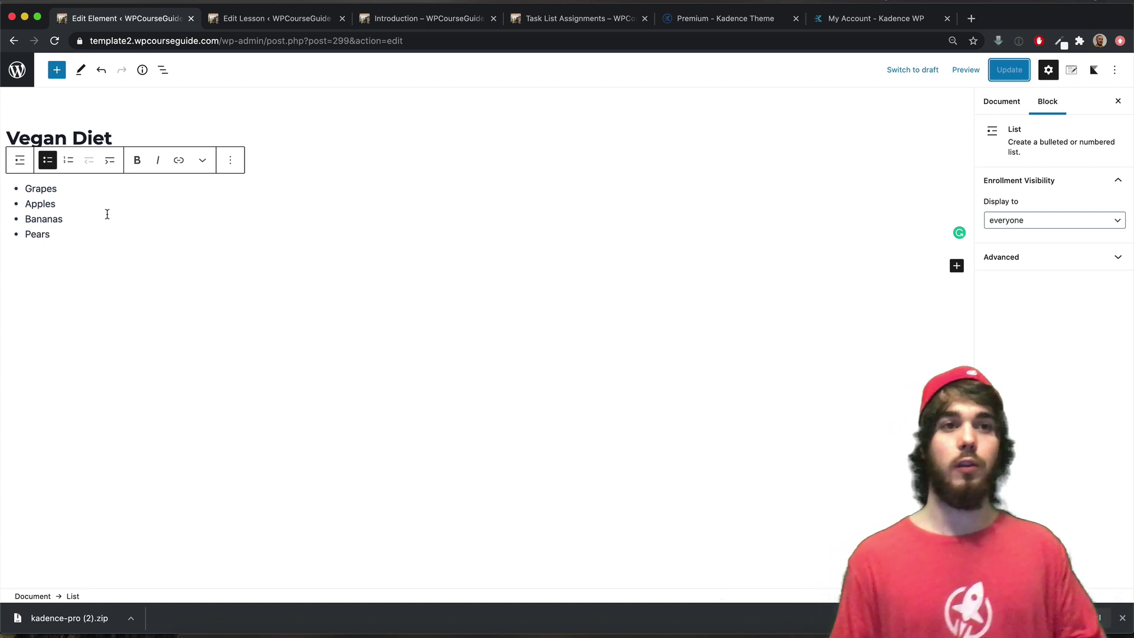
left_click(412, 19)
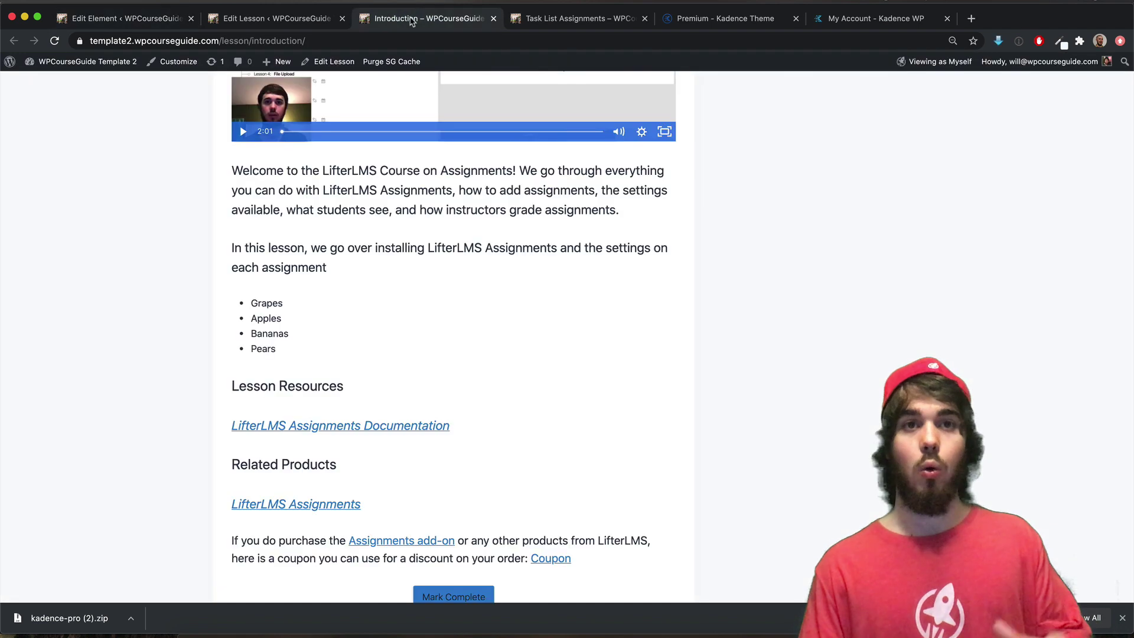
left_click(131, 25)
- Review the Hooked Elements and Ultimate Menu features on the Kadence Theme premium page
left_click(691, 23)
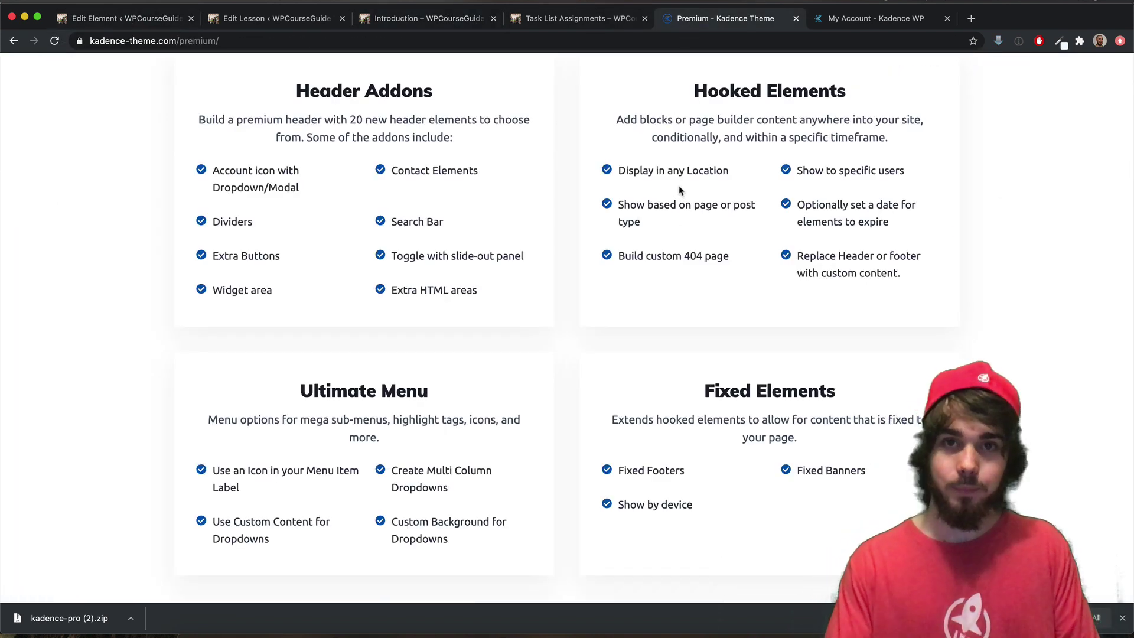
left_click_drag(674, 172, 717, 227)
left_click(719, 218)
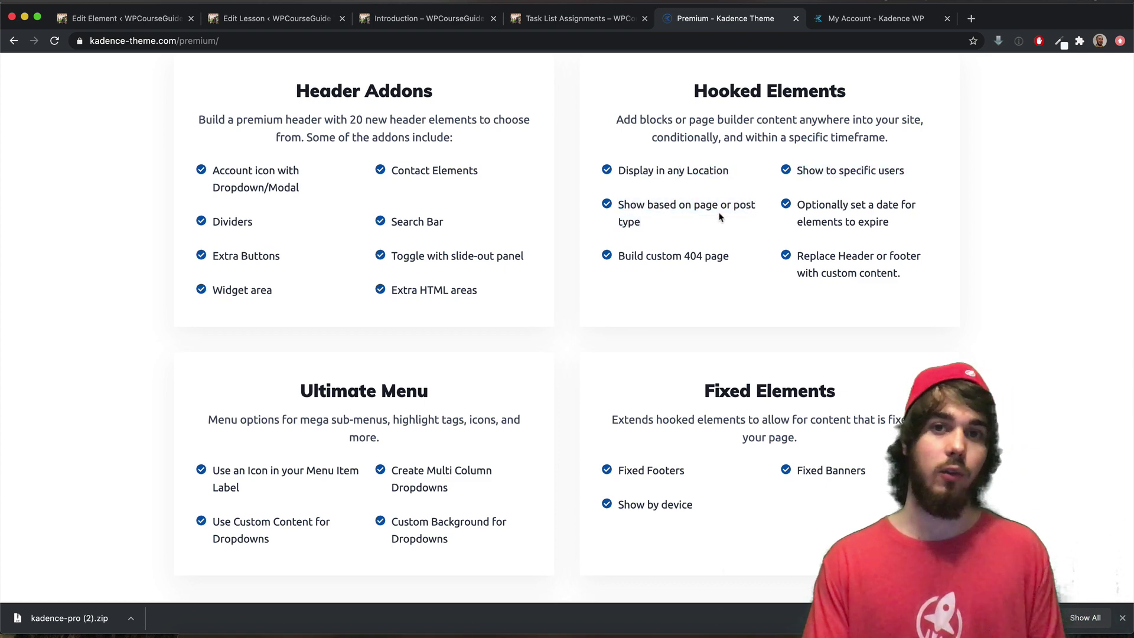
scroll(711, 221, "down", 3)
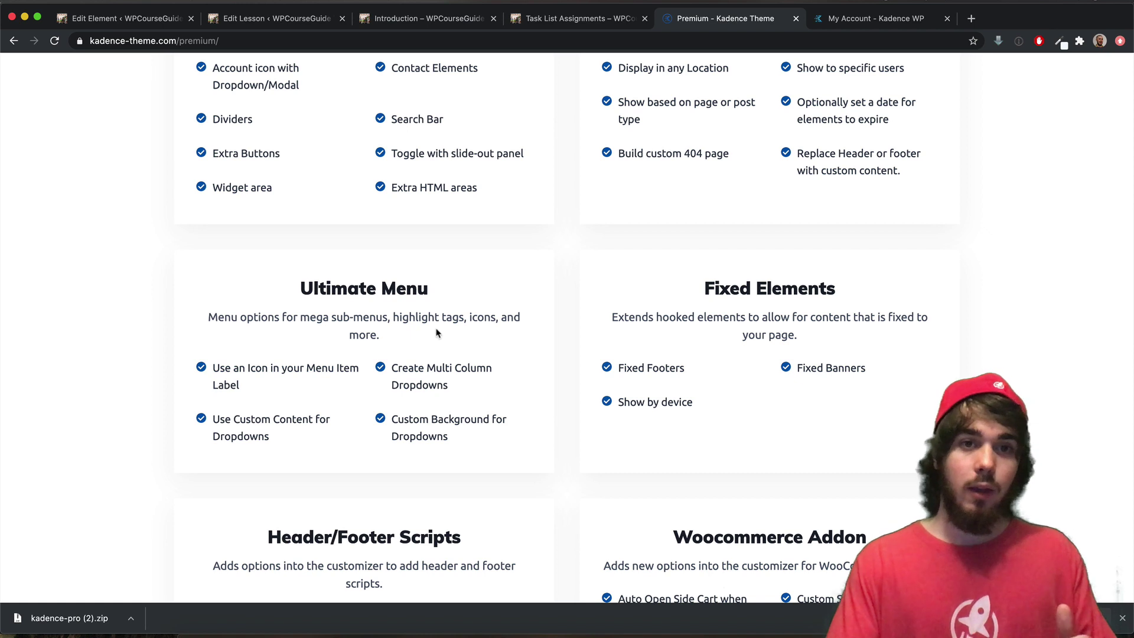
left_click_drag(362, 317, 396, 321)
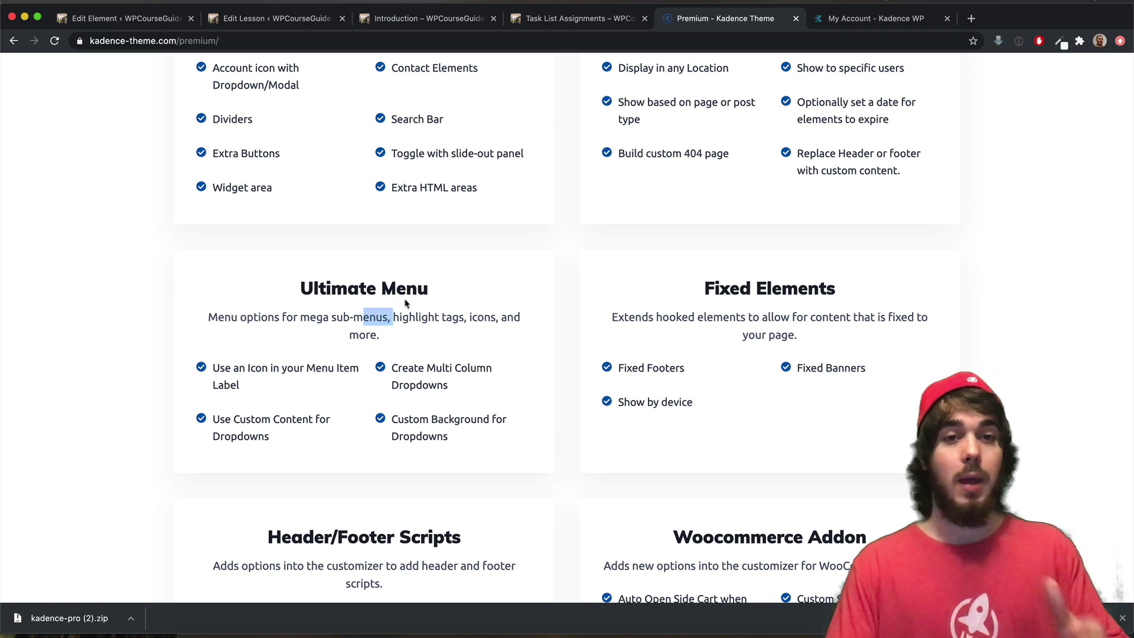
- Close the Introduction lesson's editor and open the site's homepage from the Task List Assignments page to view its navigation menu
left_click(342, 20)
left_click(334, 23)
left_click(363, 23)
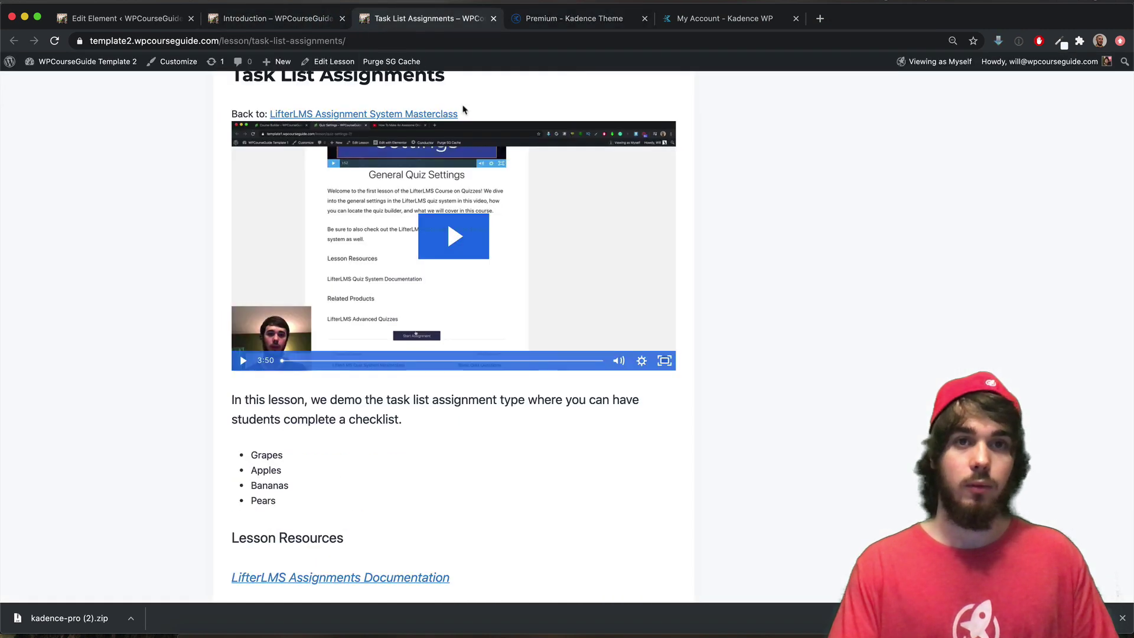
key("super+r")
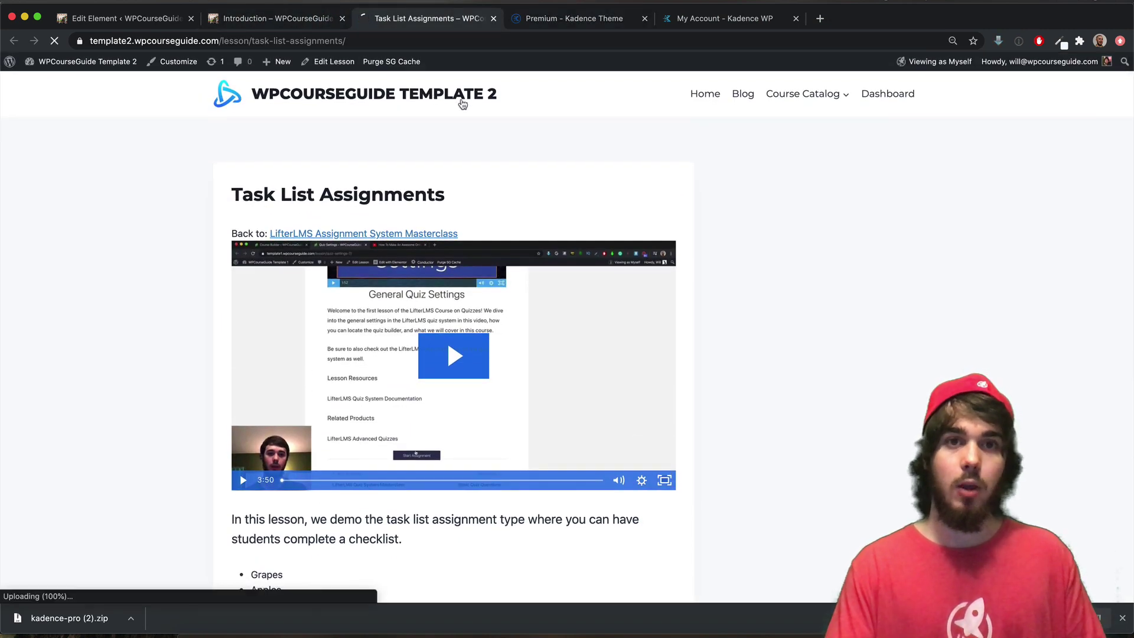
left_click(463, 104)
mouse_move(784, 96)
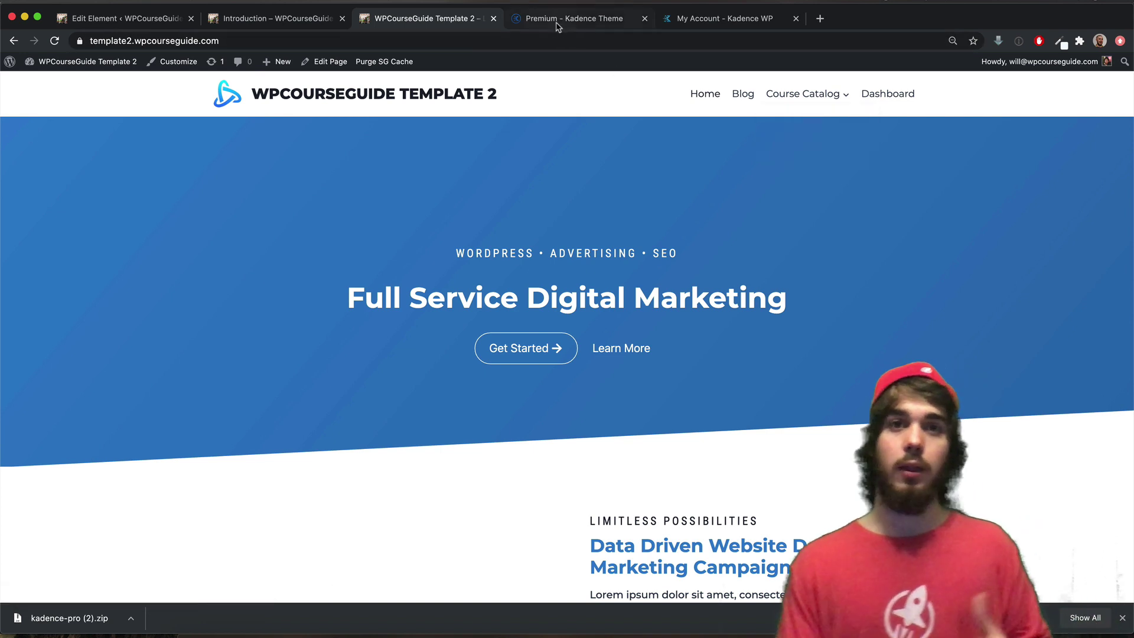
- Leave the Vegan Diet element editor for the Kadence theme settings and enable the Ultimate Menu addon
left_click(124, 18)
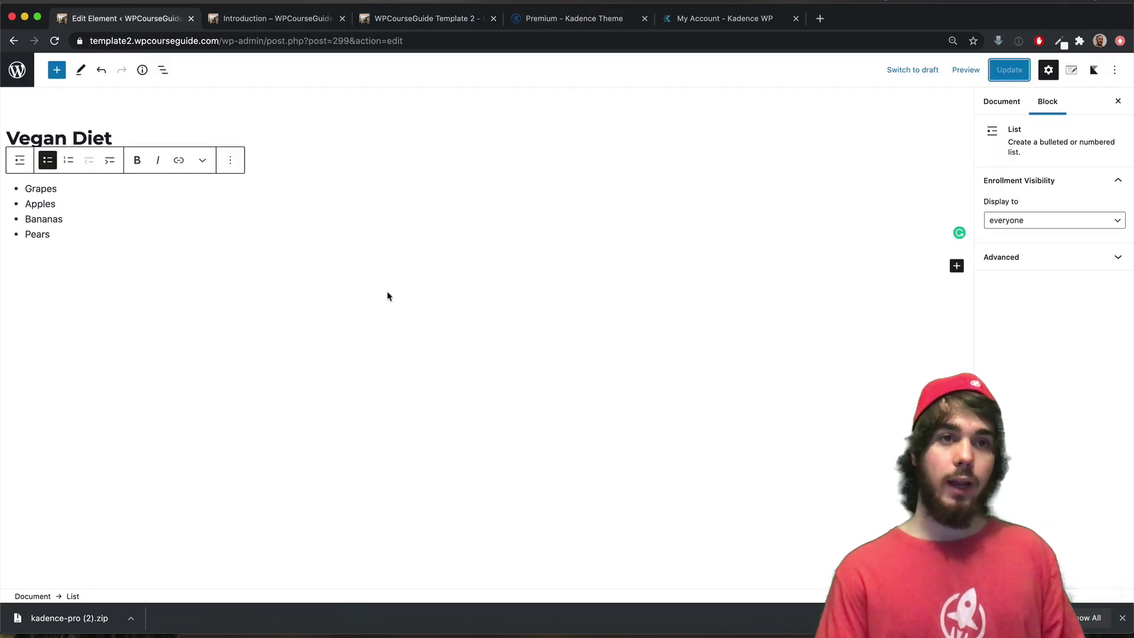
left_click(18, 73)
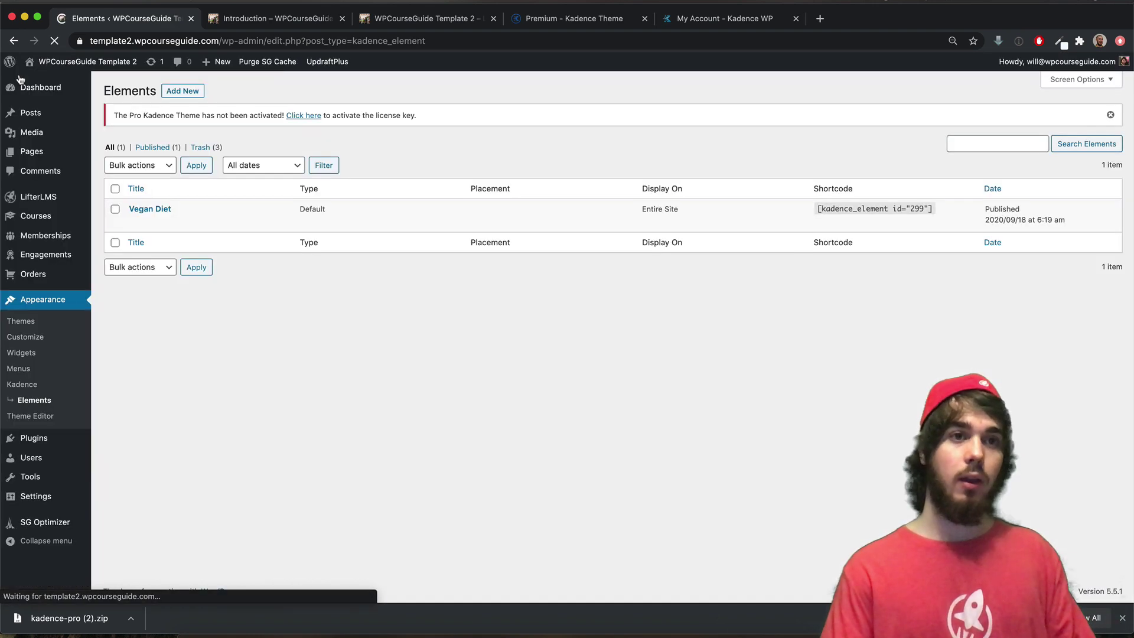
left_click(26, 388)
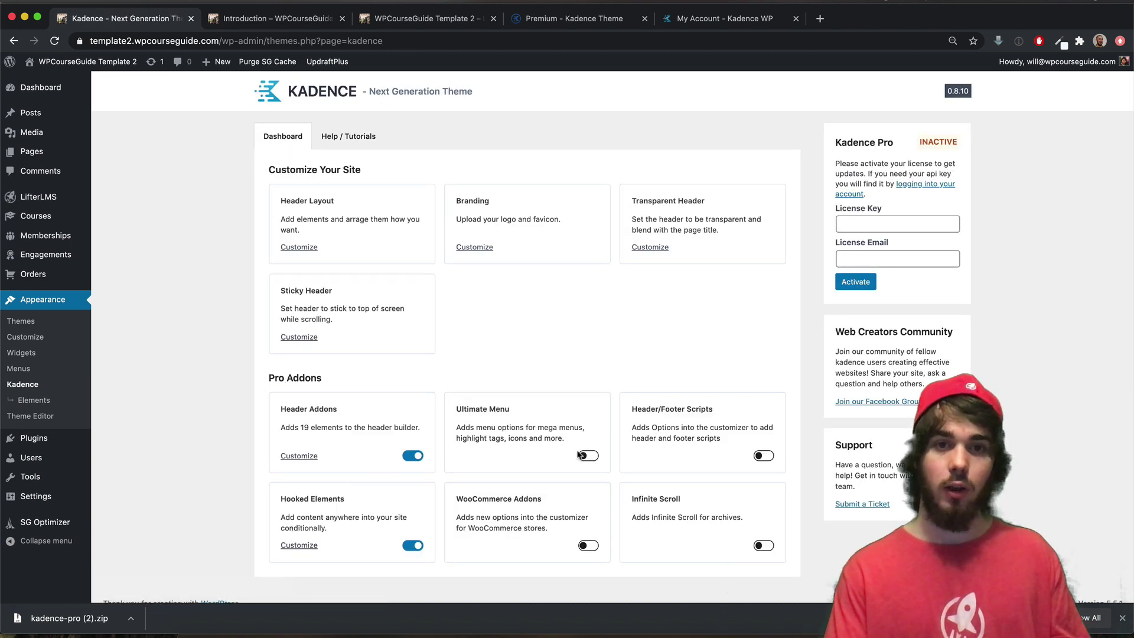
left_click(583, 455)
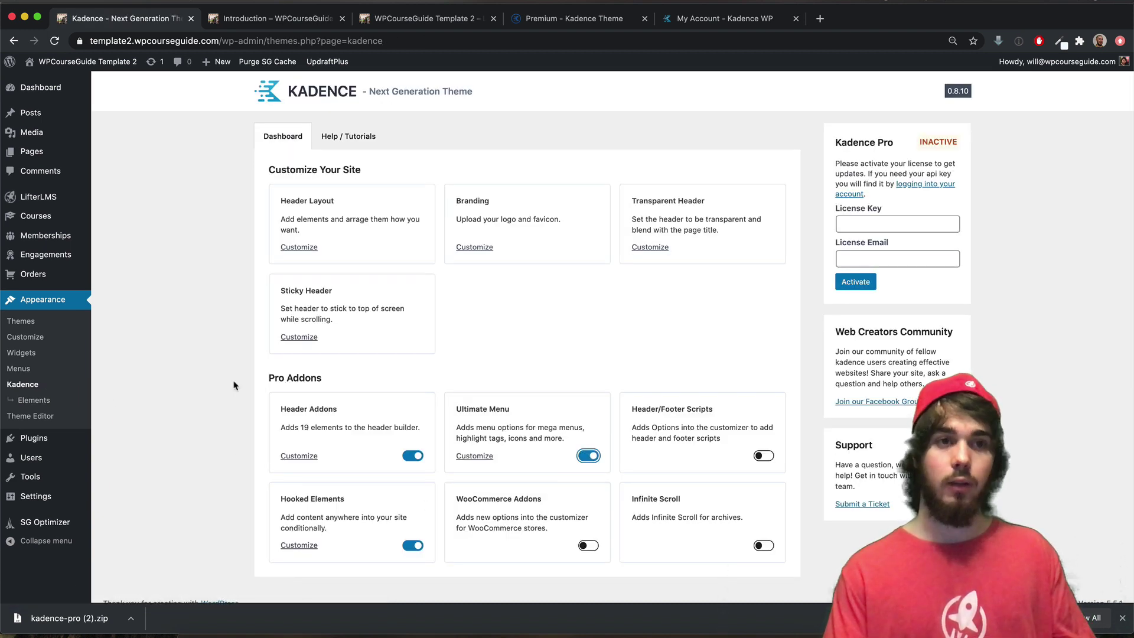
- Open the Agency Menu for editing and view the student Dashboard page on the live site
left_click(19, 368)
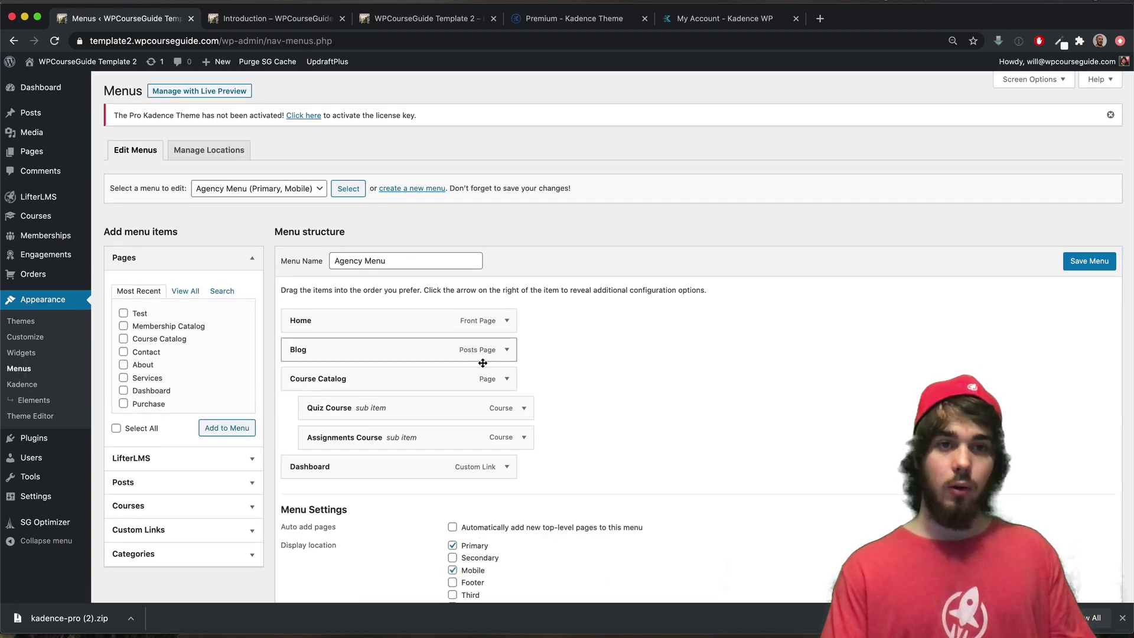
scroll(496, 384, "down", 2)
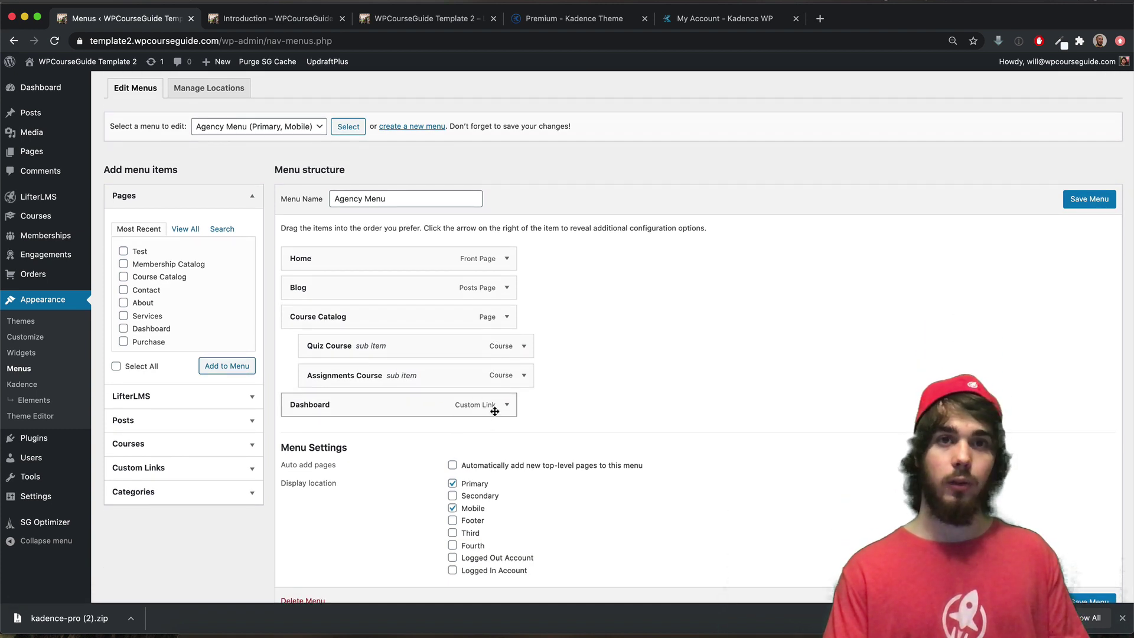
left_click(405, 20)
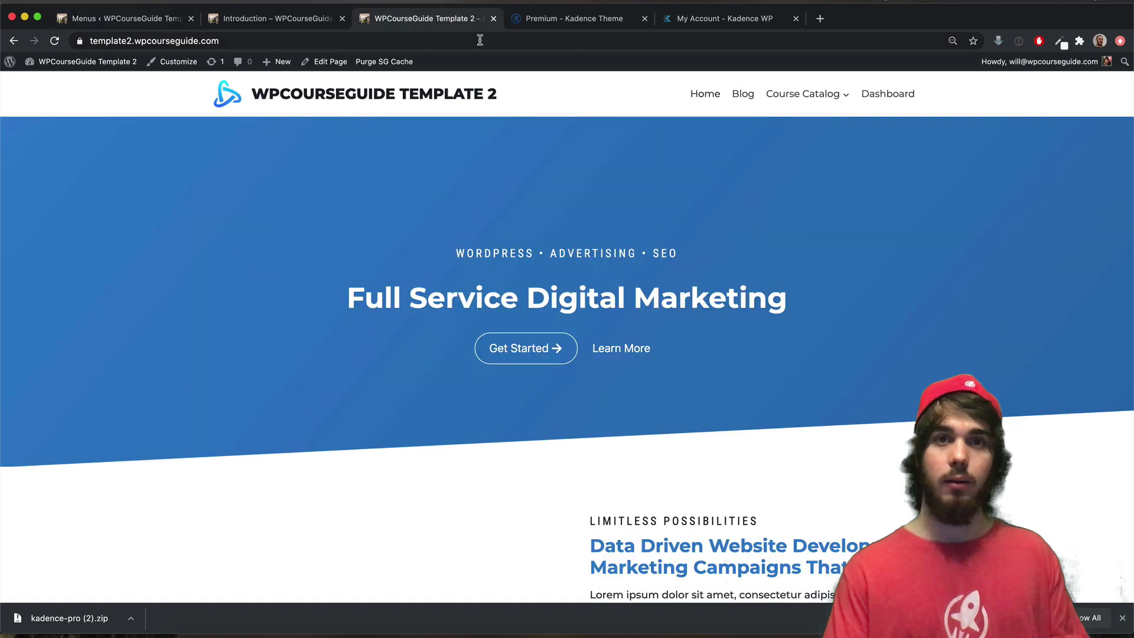
left_click(898, 93)
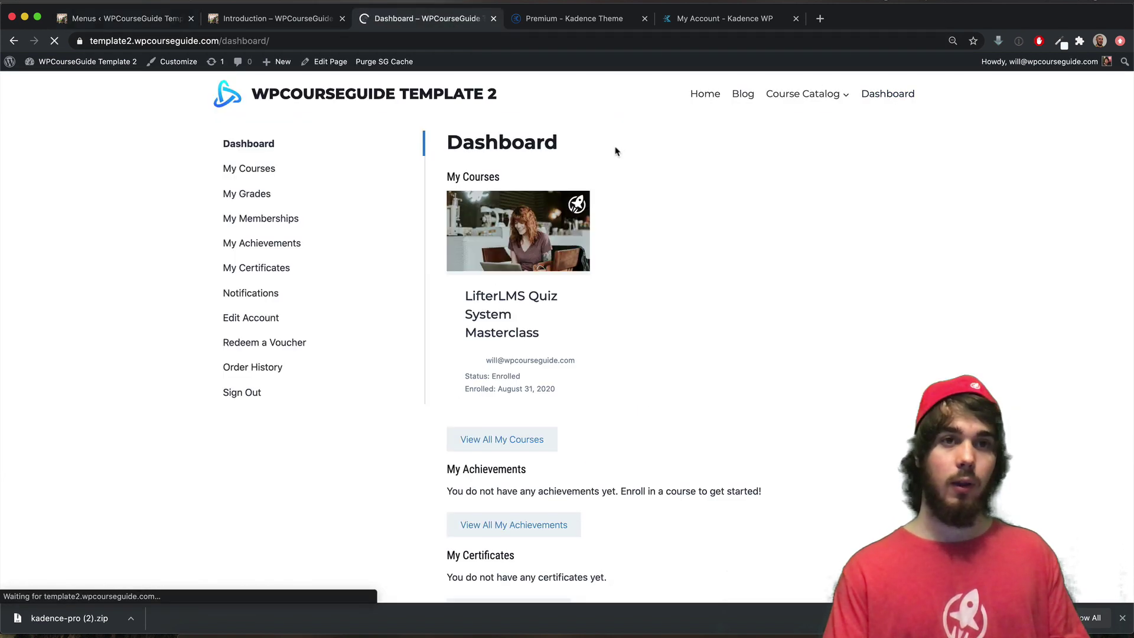
- Add the LifterLMS items My Memberships, My Achievements, My Certificates, Notifications and Edit Account to the Agency Menu
left_click(131, 23)
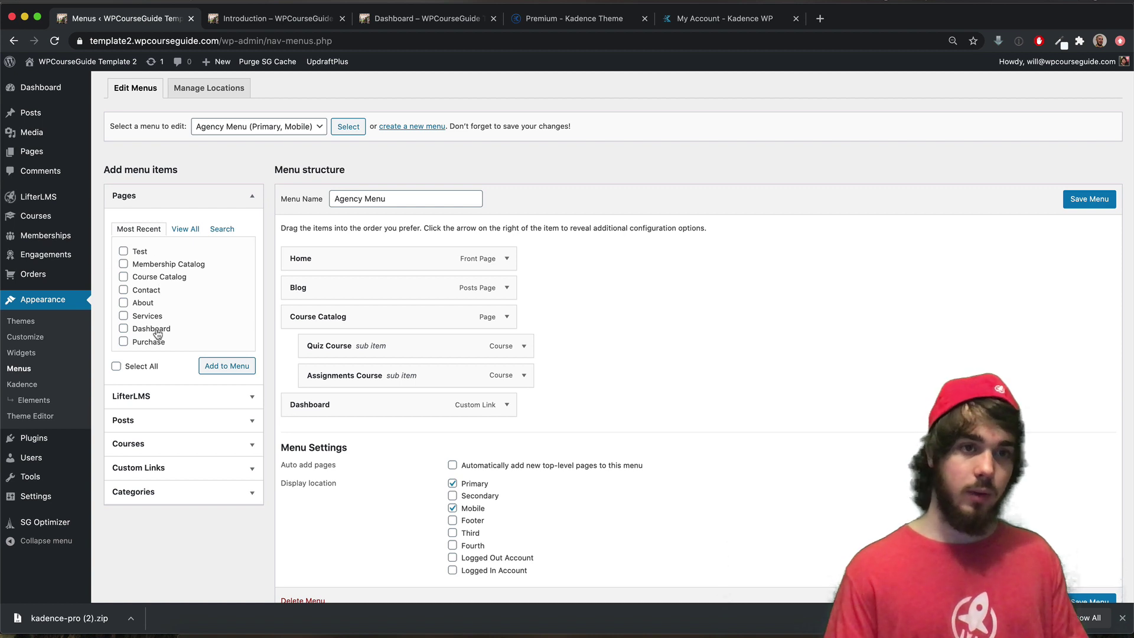
left_click(131, 396)
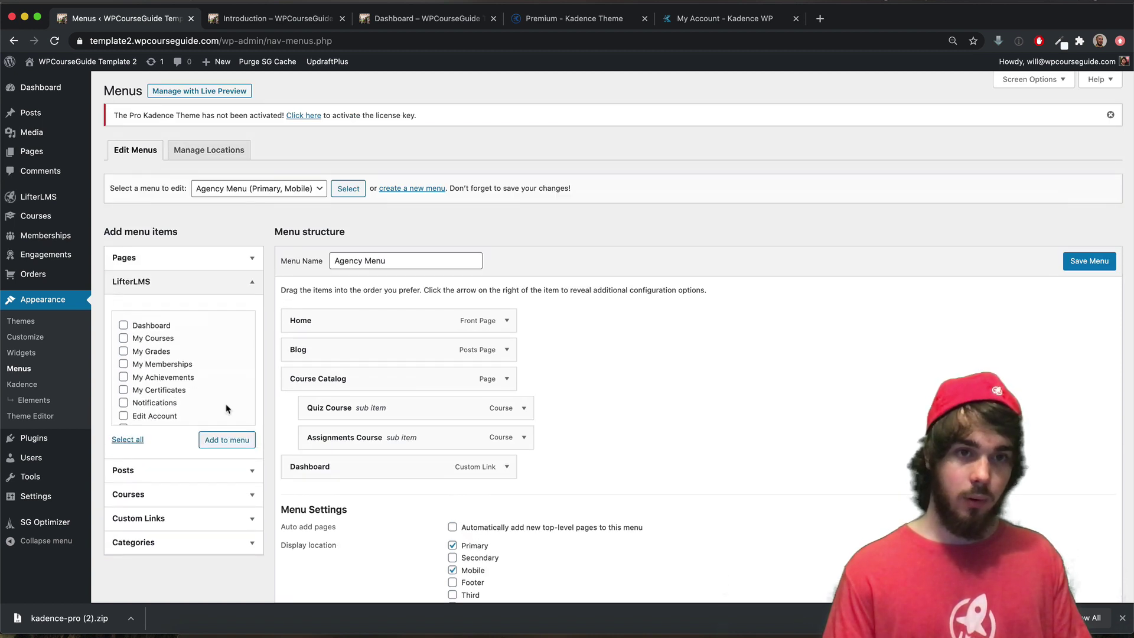
left_click(145, 378)
left_click(144, 364)
left_click(140, 391)
left_click(139, 404)
left_click(141, 417)
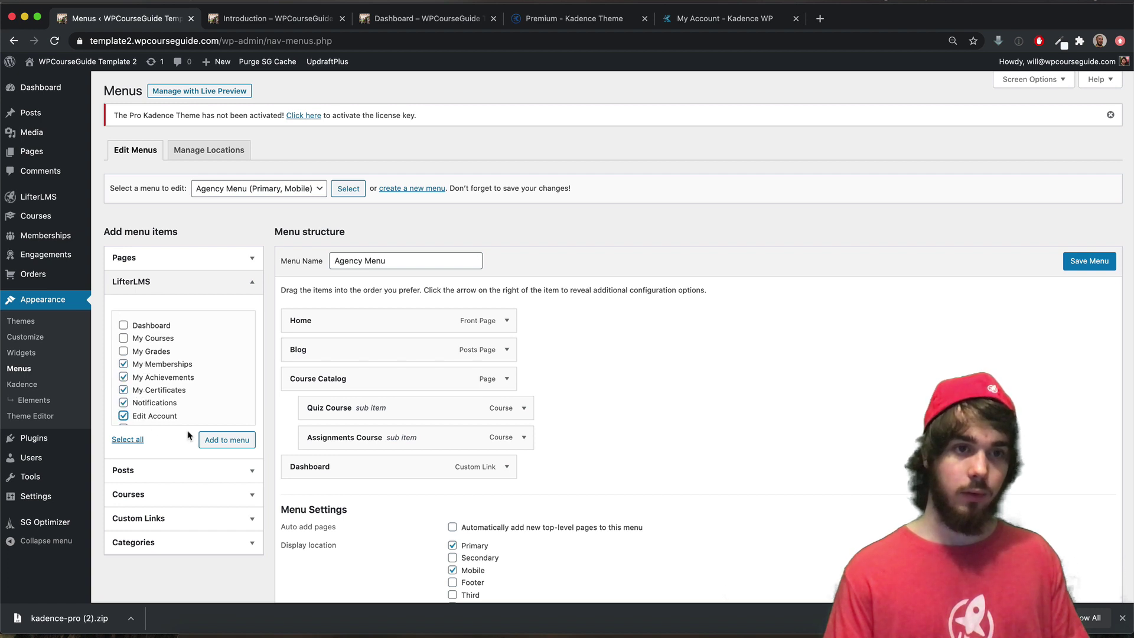
left_click(212, 440)
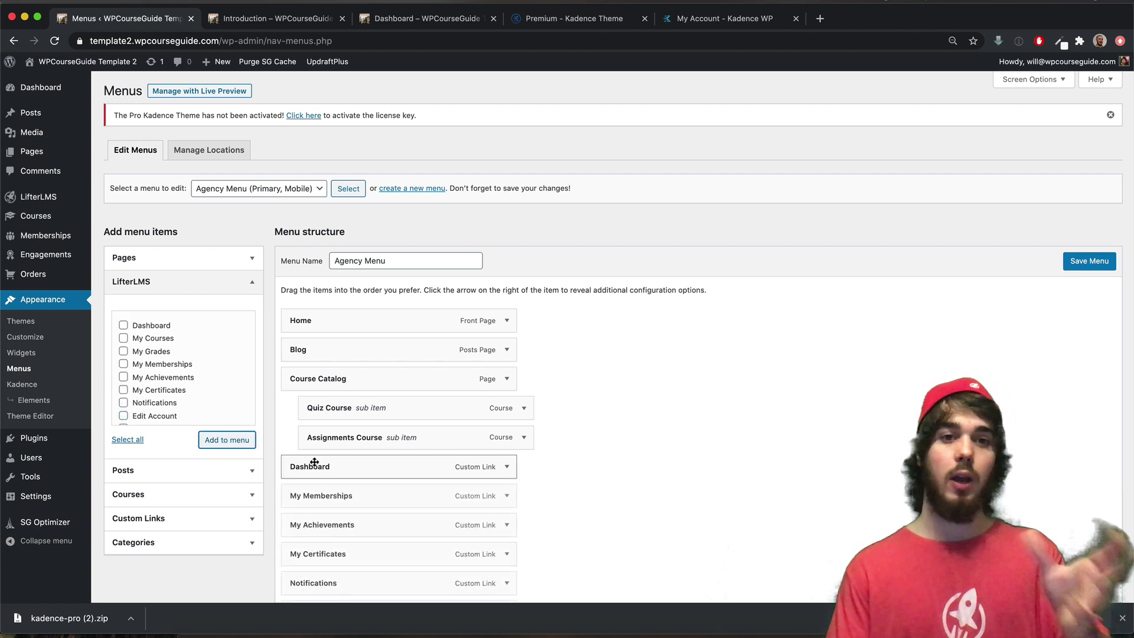
- Nest the five added LifterLMS items as sub items under Dashboard and save the Agency Menu
left_click_drag(338, 495, 359, 558)
scroll(359, 559, "down", 5)
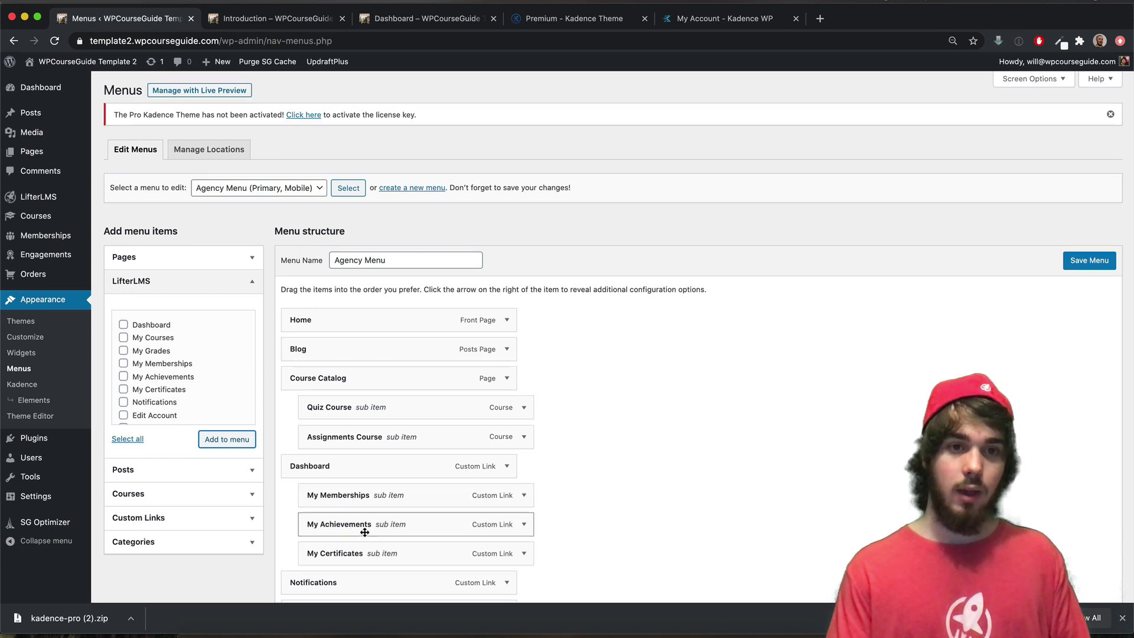
left_click_drag(354, 389, 470, 413)
scroll(483, 397, "up", 5)
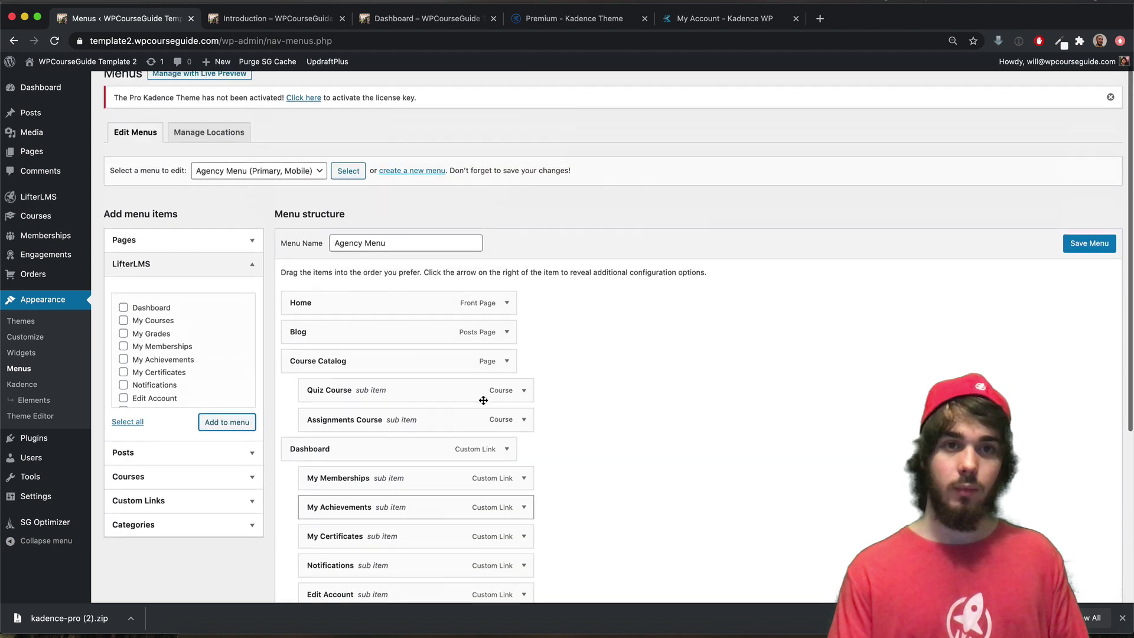
left_click(1090, 260)
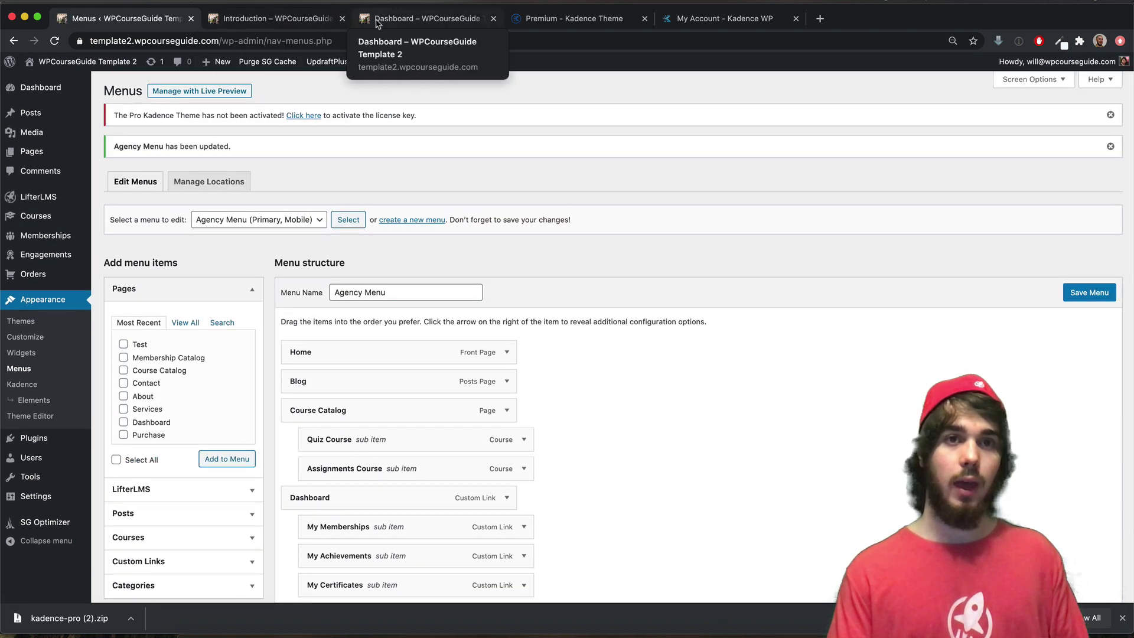
- Reload the live Dashboard page, check the Dashboard submenu in the header and open My Achievements from it
left_click(425, 19)
left_click(57, 41)
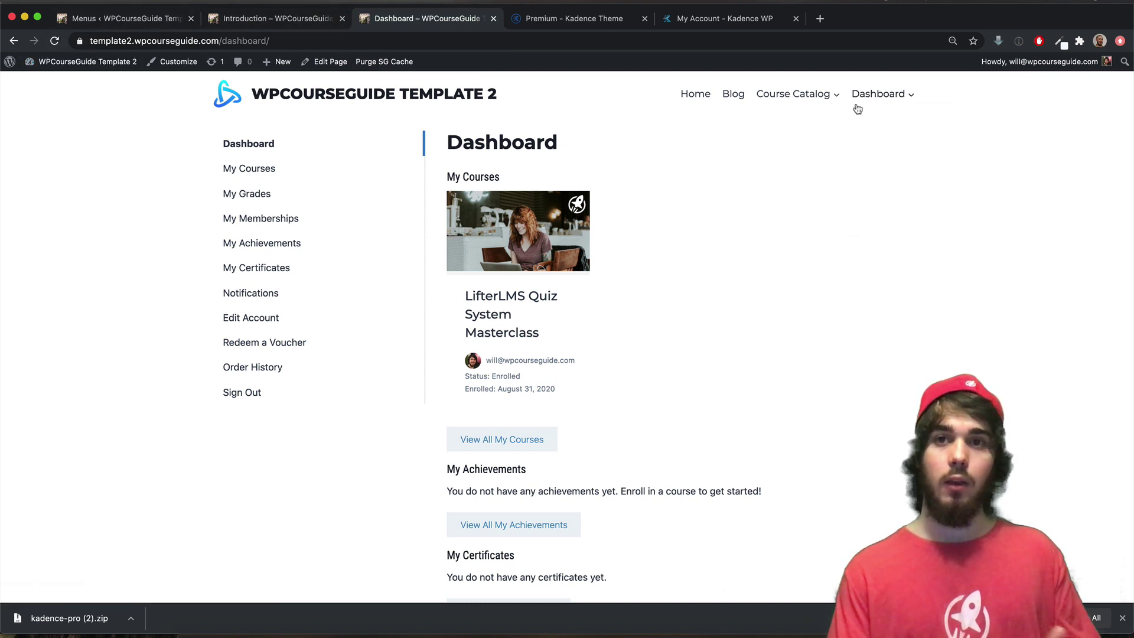
mouse_move(874, 100)
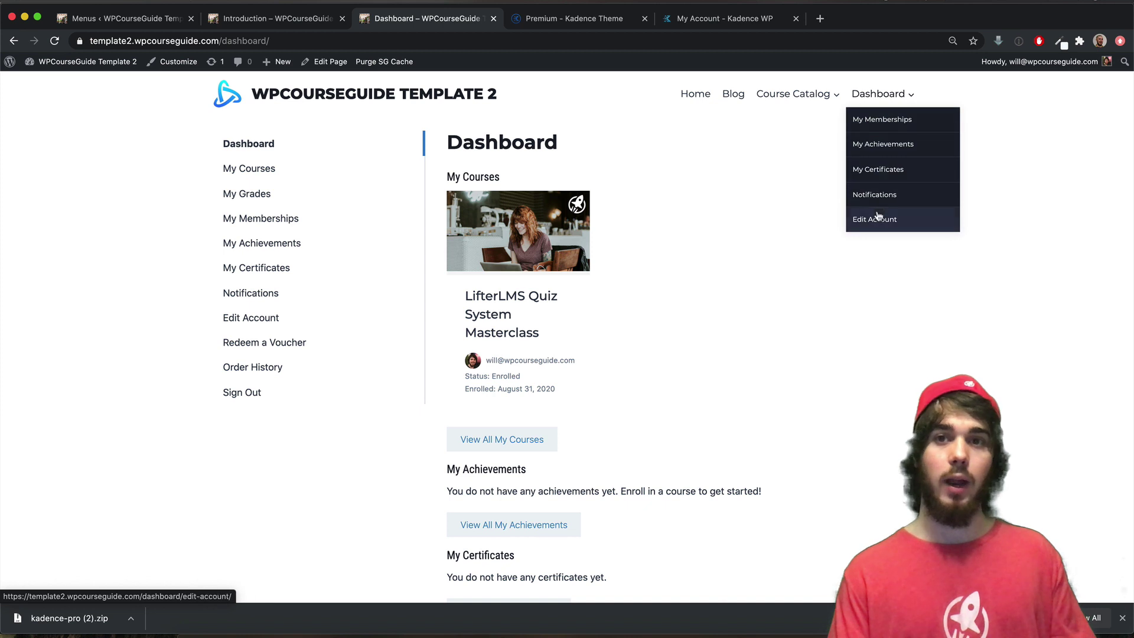
left_click(880, 158)
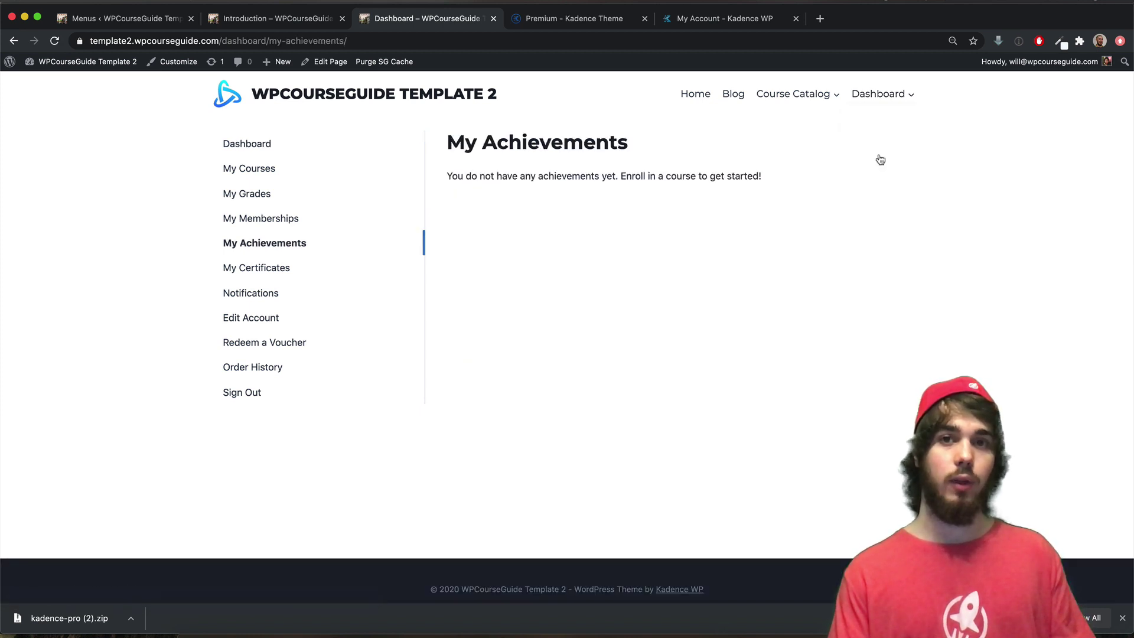
- Enable the mega menu dropdown for the Dashboard menu item, keeping the Content width, and save its settings
left_click(134, 21)
scroll(348, 252, "down", 5)
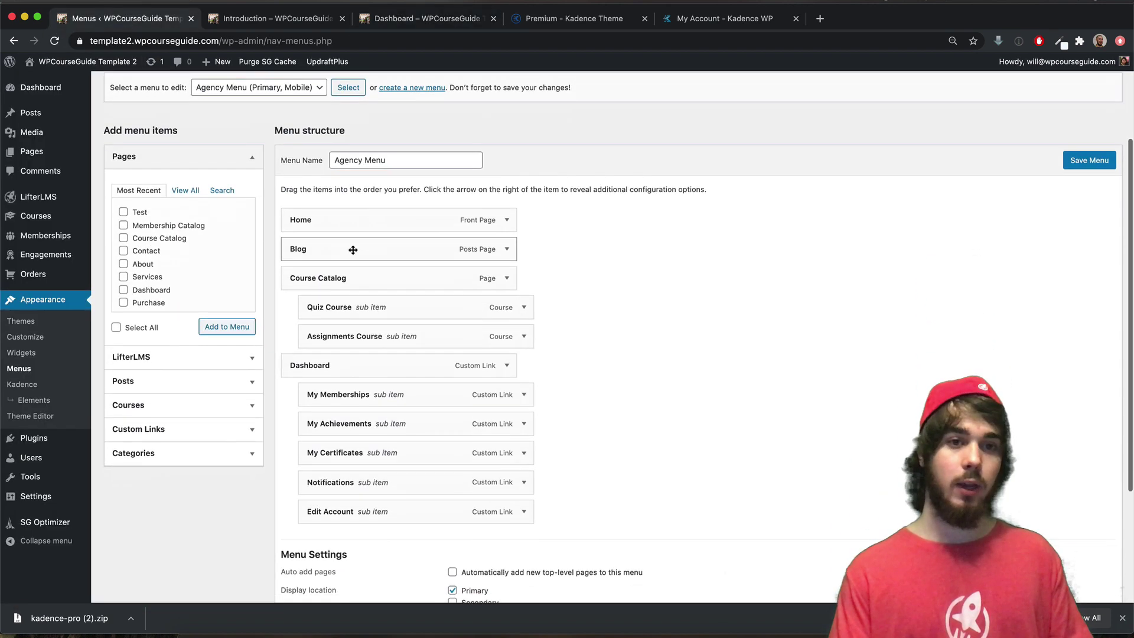
left_click(506, 332)
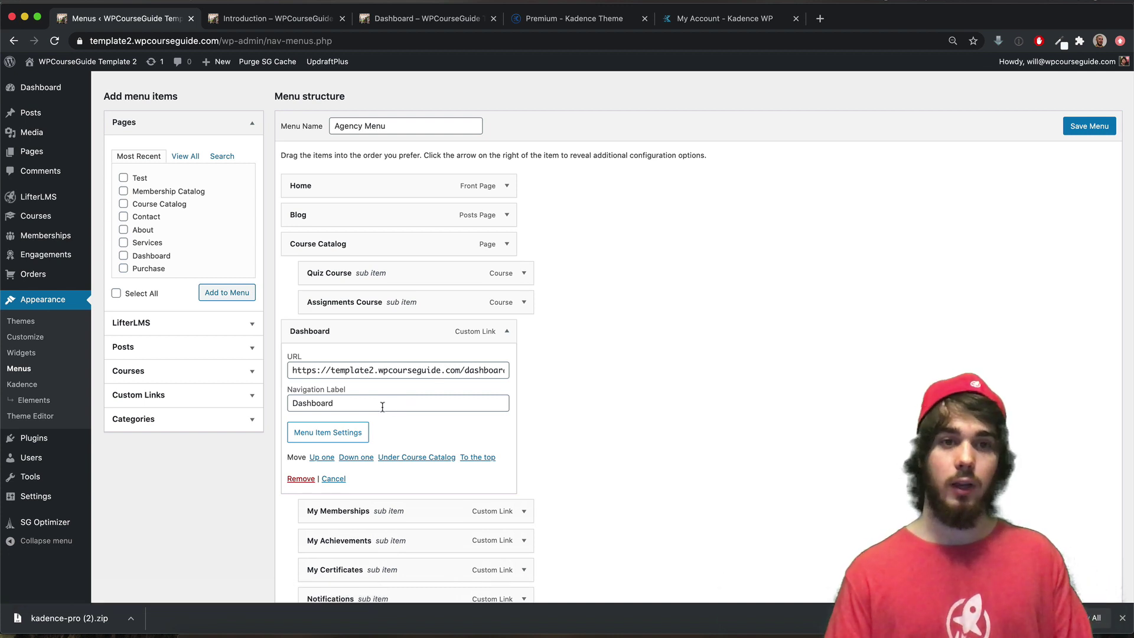
left_click(322, 434)
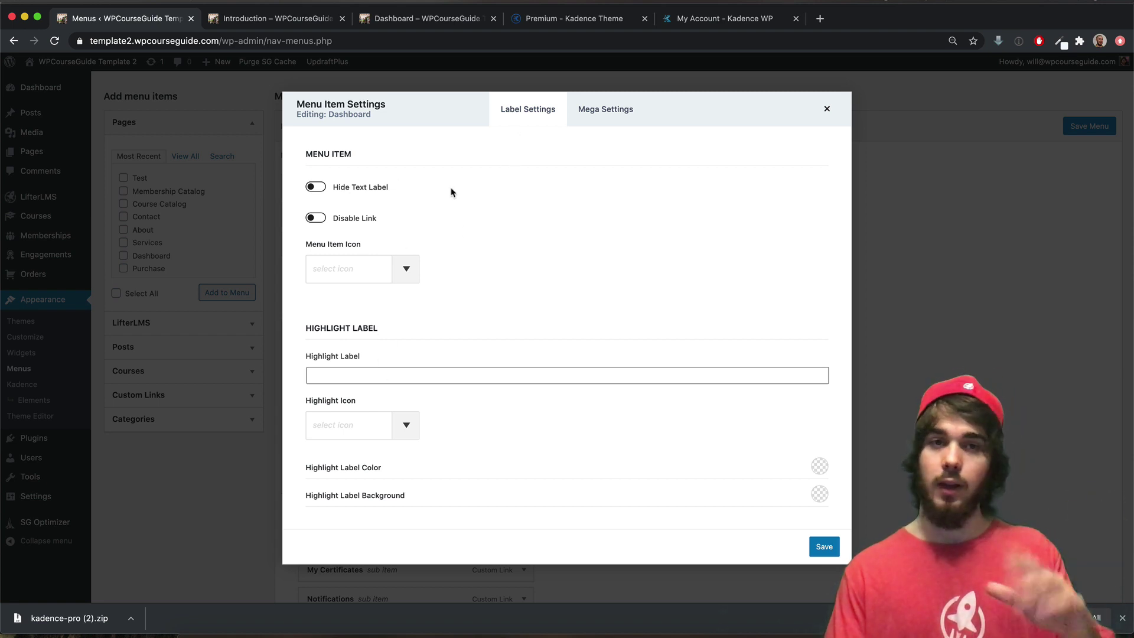
left_click(613, 107)
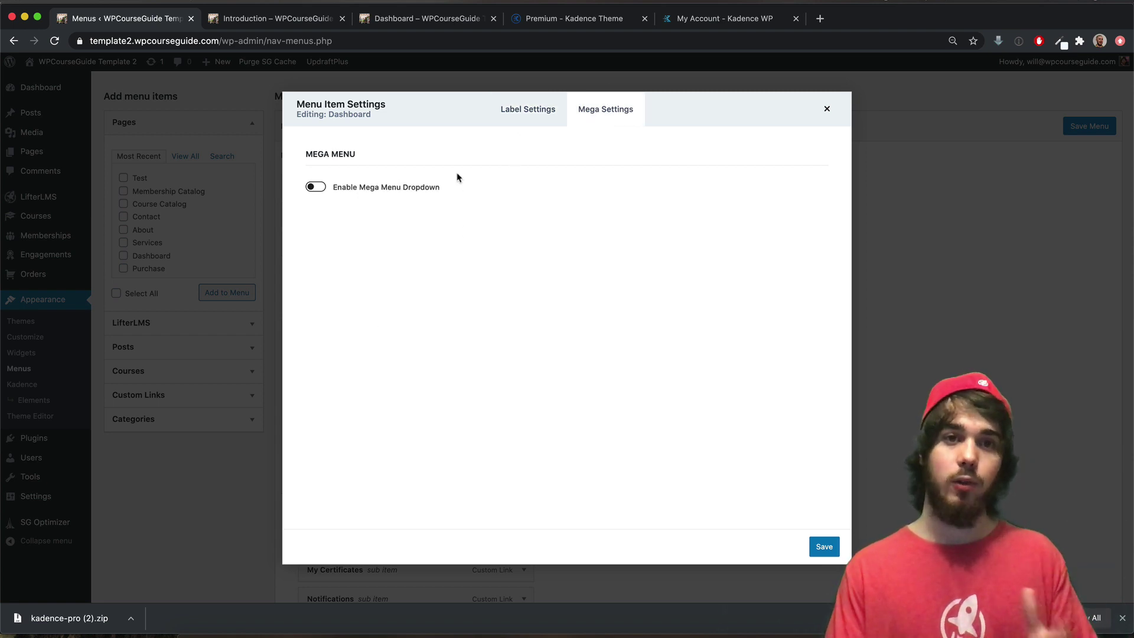
left_click(316, 188)
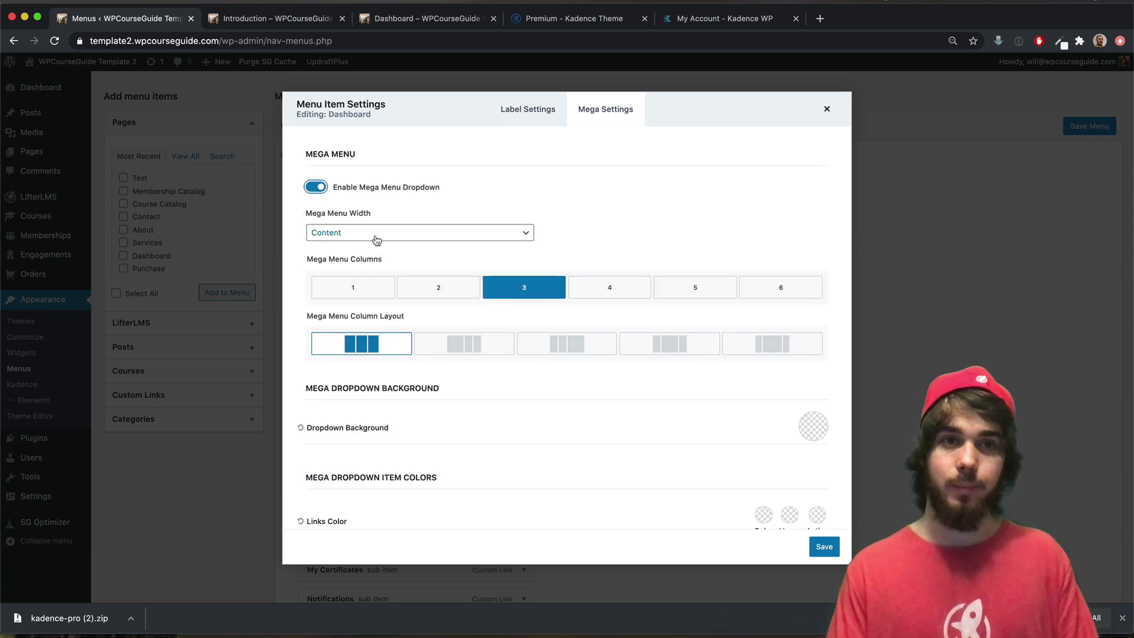
left_click(377, 234)
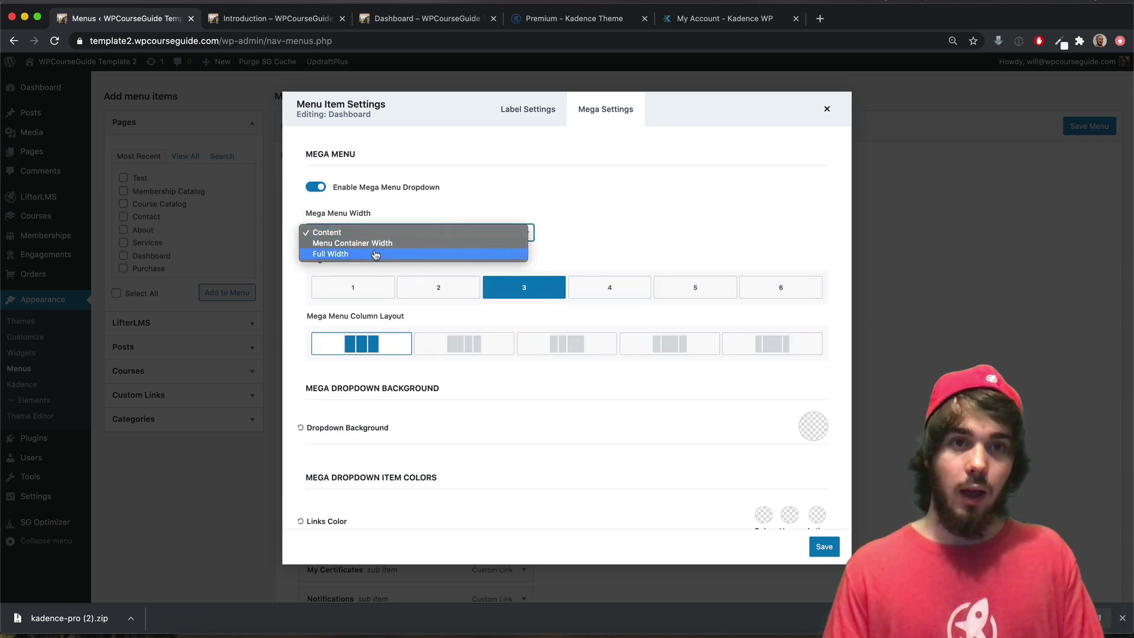
left_click(412, 204)
left_click(831, 549)
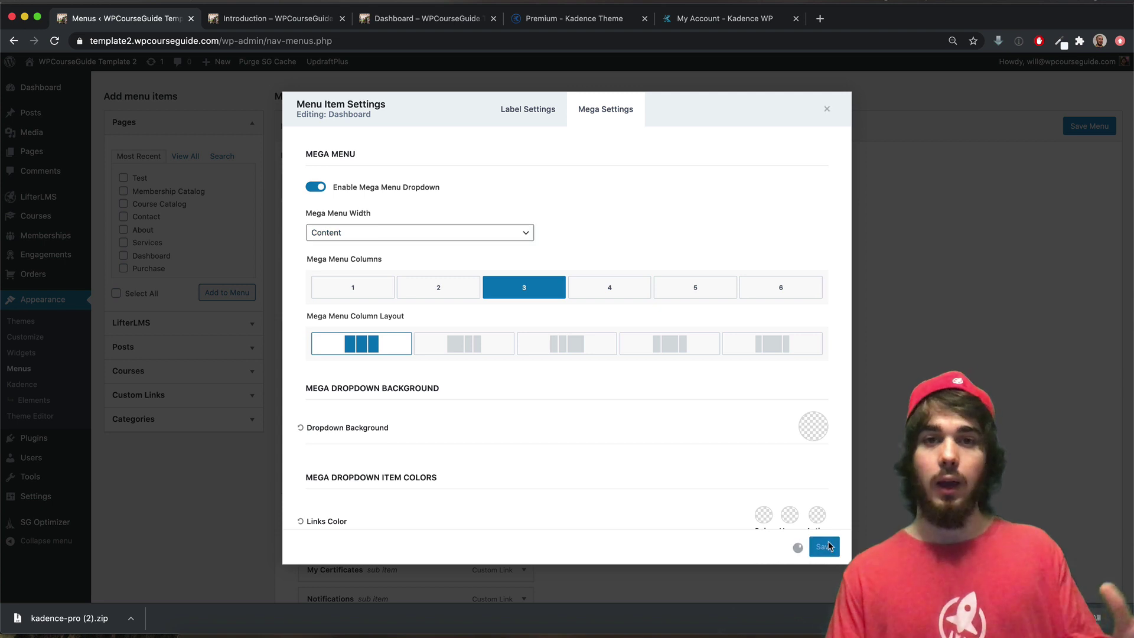
- Close the Introduction lesson page, reload the live My Achievements page and check the Dashboard dropdown
left_click(267, 22)
left_click(419, 18)
left_click_drag(420, 18, 275, 18)
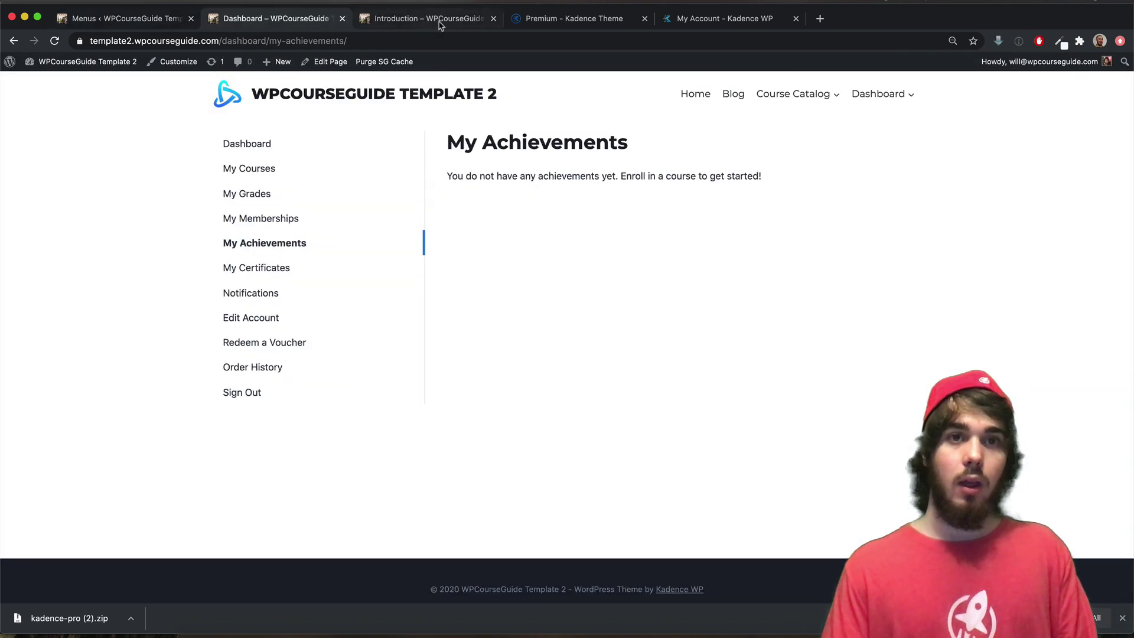
left_click(493, 18)
left_click(54, 40)
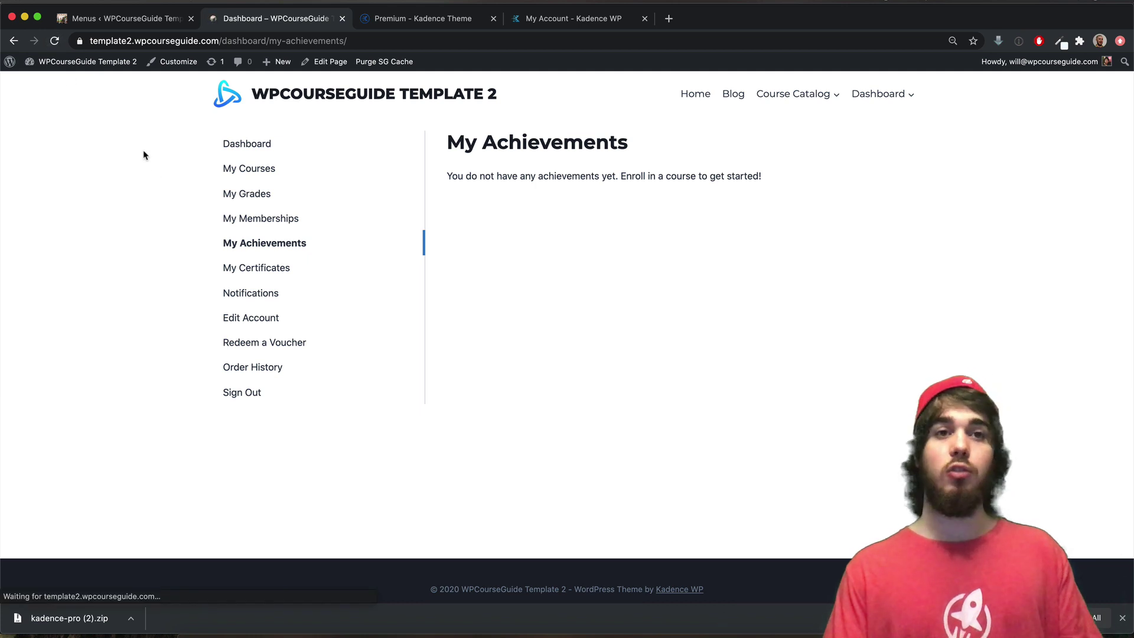
mouse_move(891, 97)
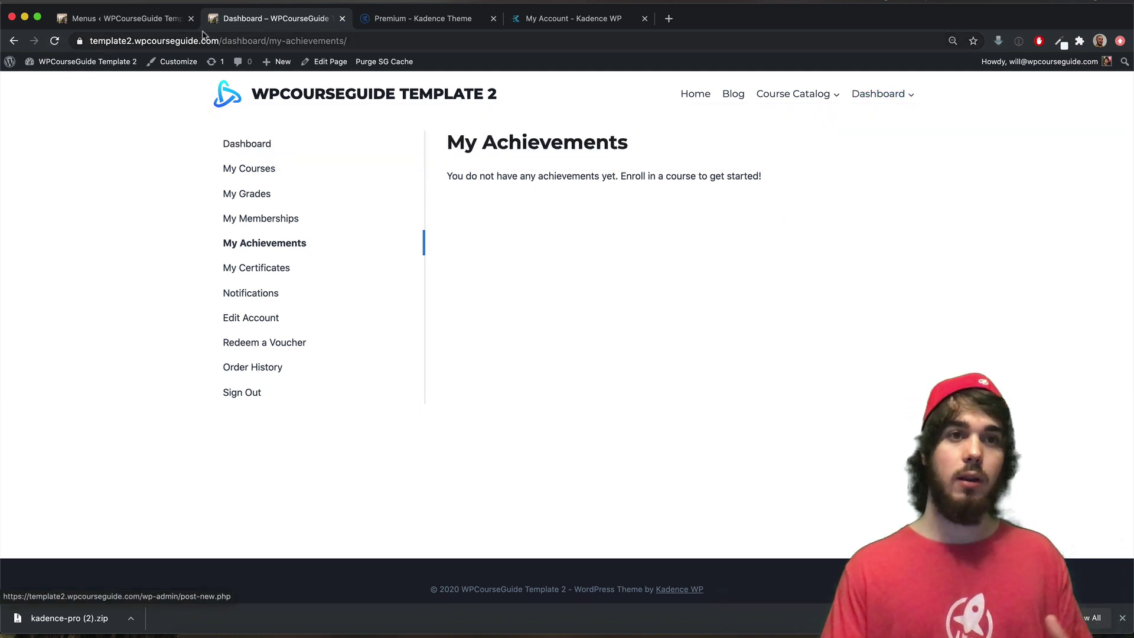
- Set the Dashboard mega menu to 2 columns and Menu Container Width, and save its settings
left_click(151, 18)
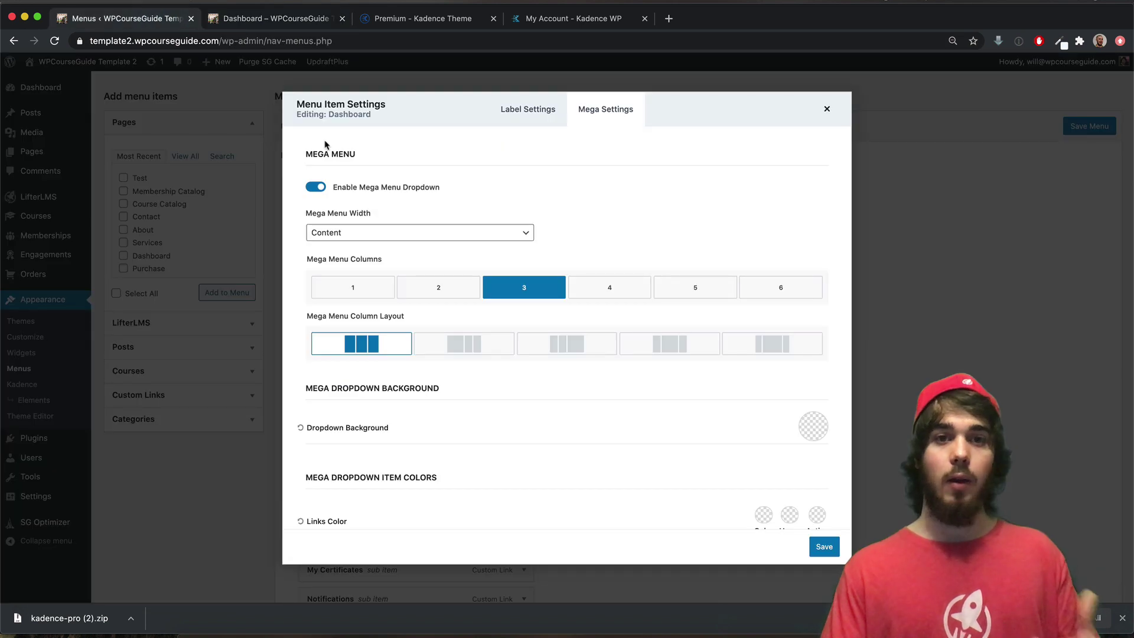
left_click(428, 294)
left_click(426, 236)
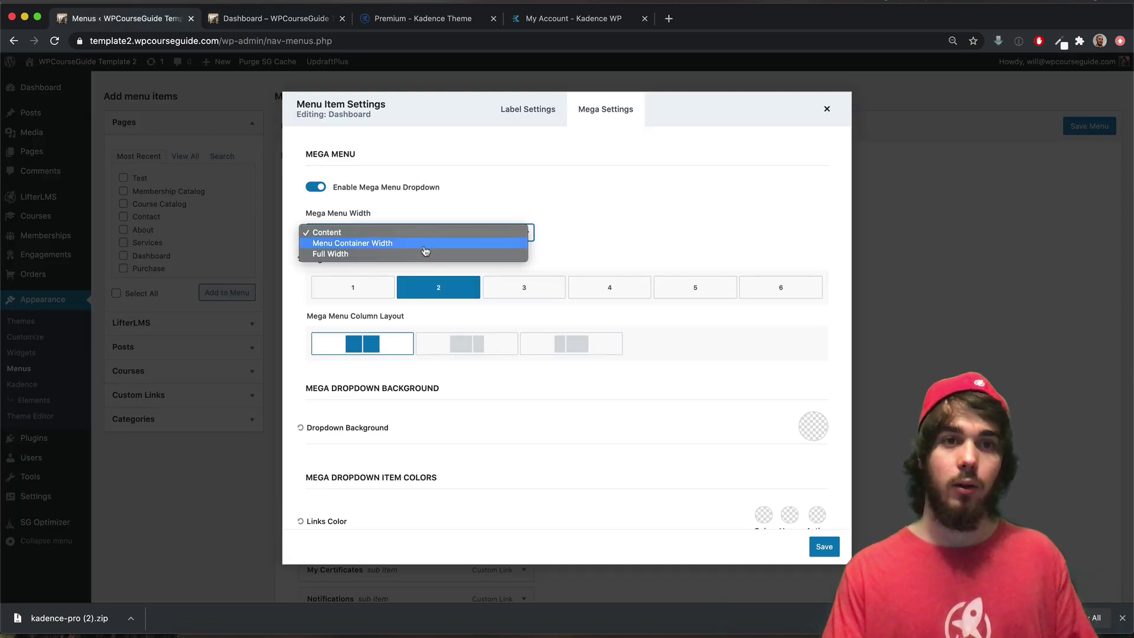
left_click(424, 244)
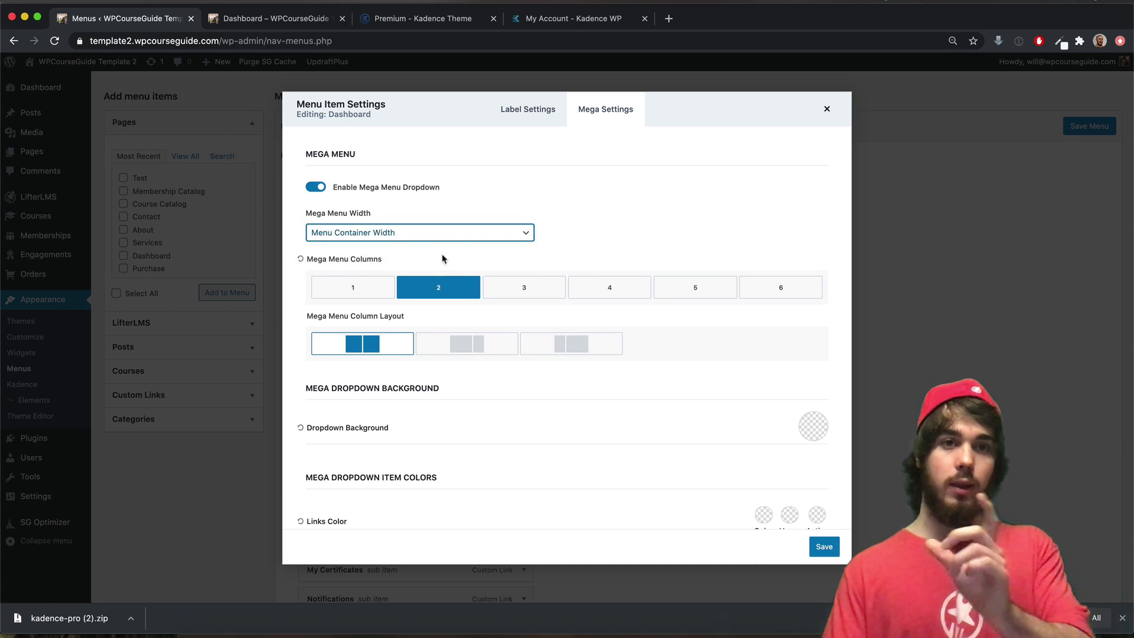
left_click(236, 18)
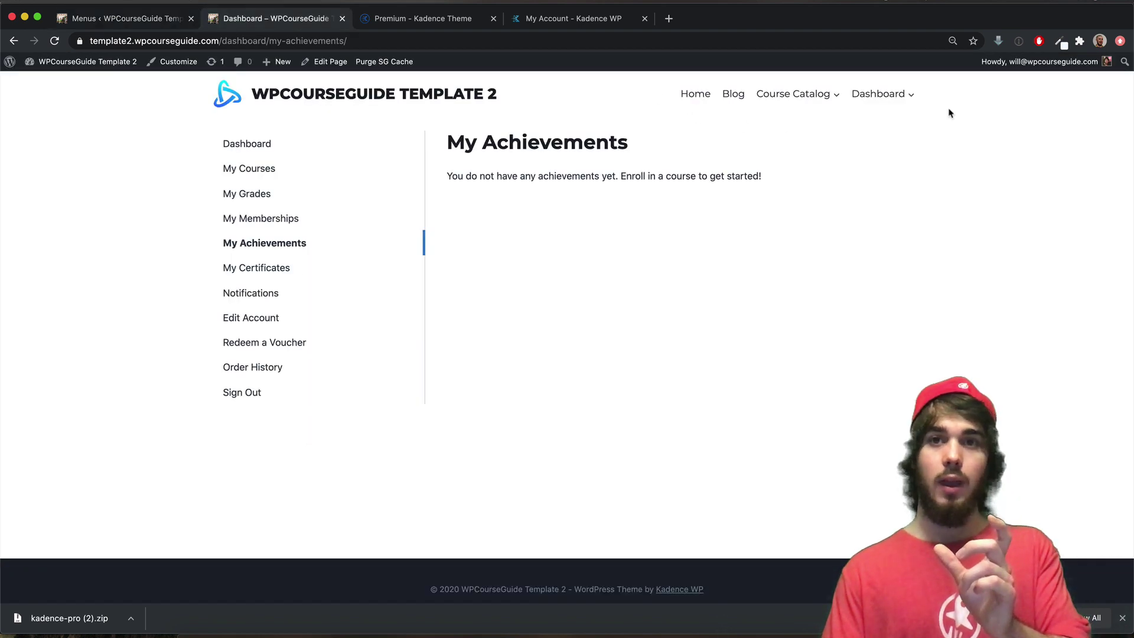
left_click(124, 18)
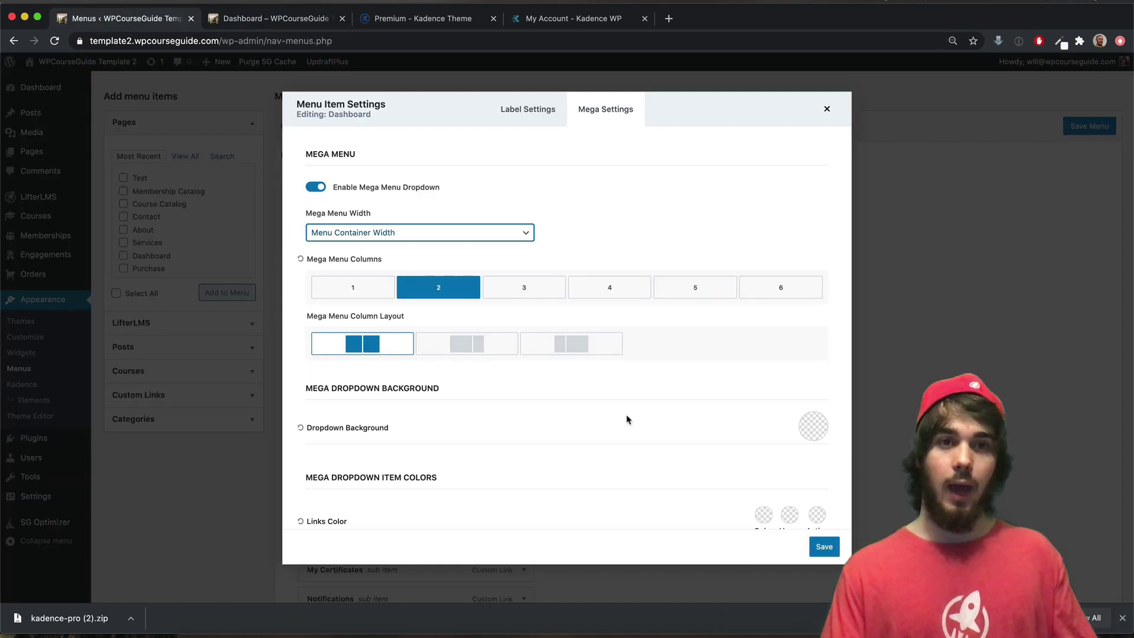
left_click(824, 547)
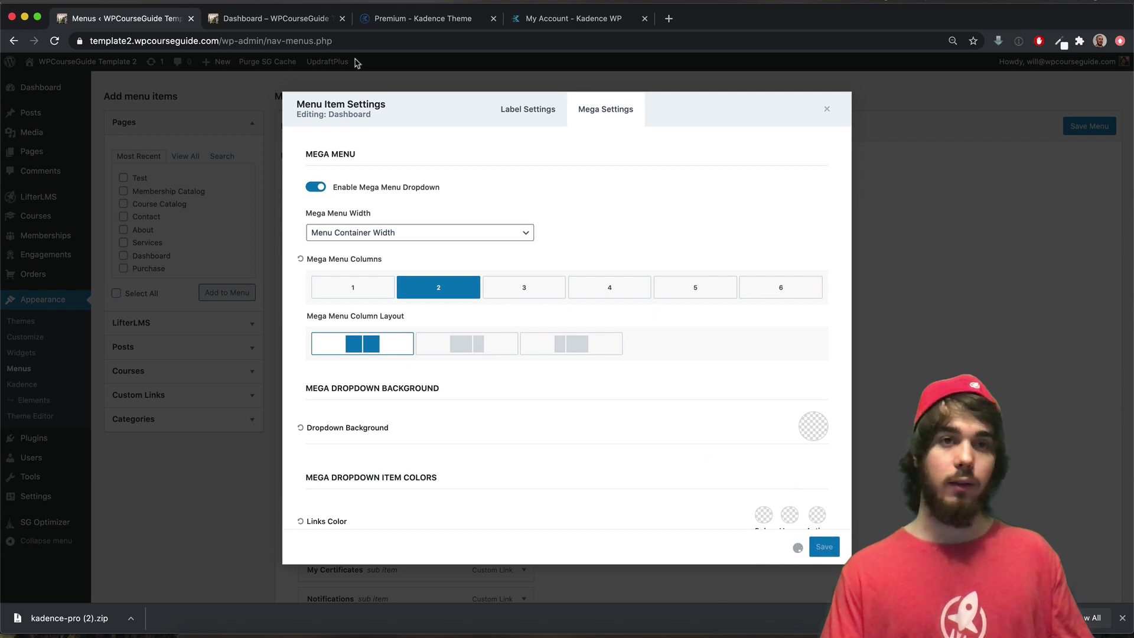
- Reload the live My Achievements page and check the two-column layout of the Dashboard dropdown
left_click(278, 18)
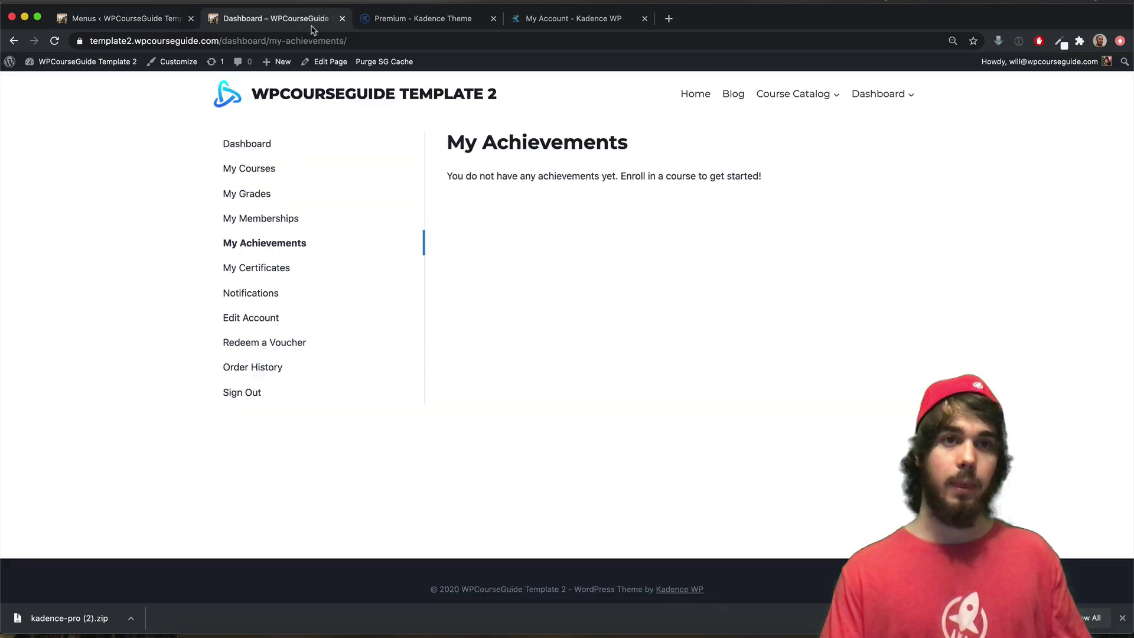
left_click(54, 40)
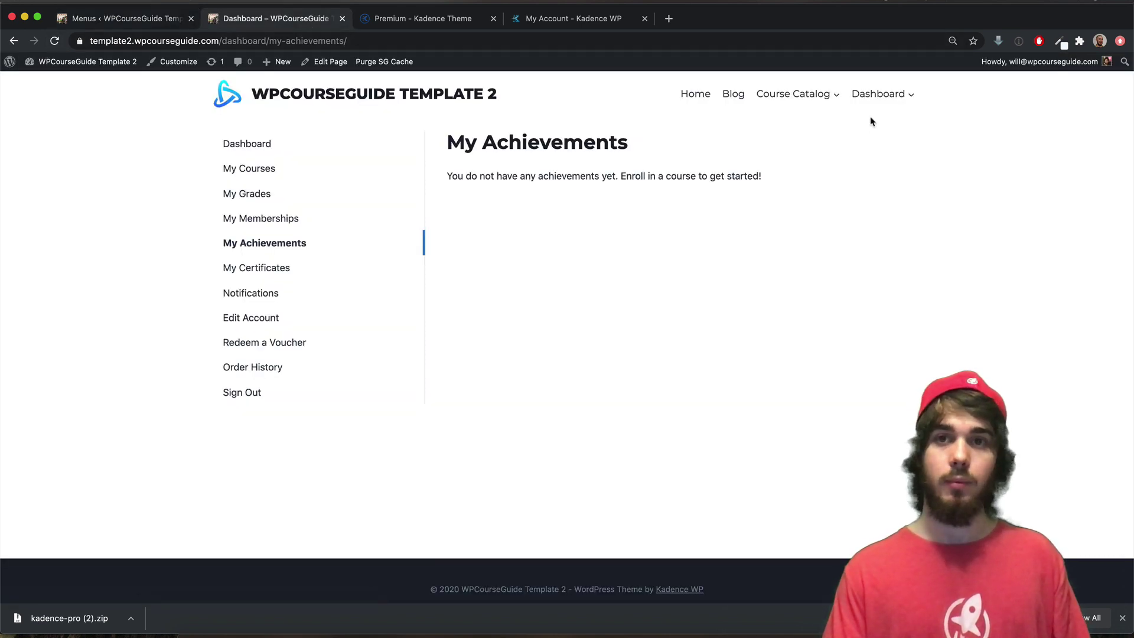
mouse_move(877, 109)
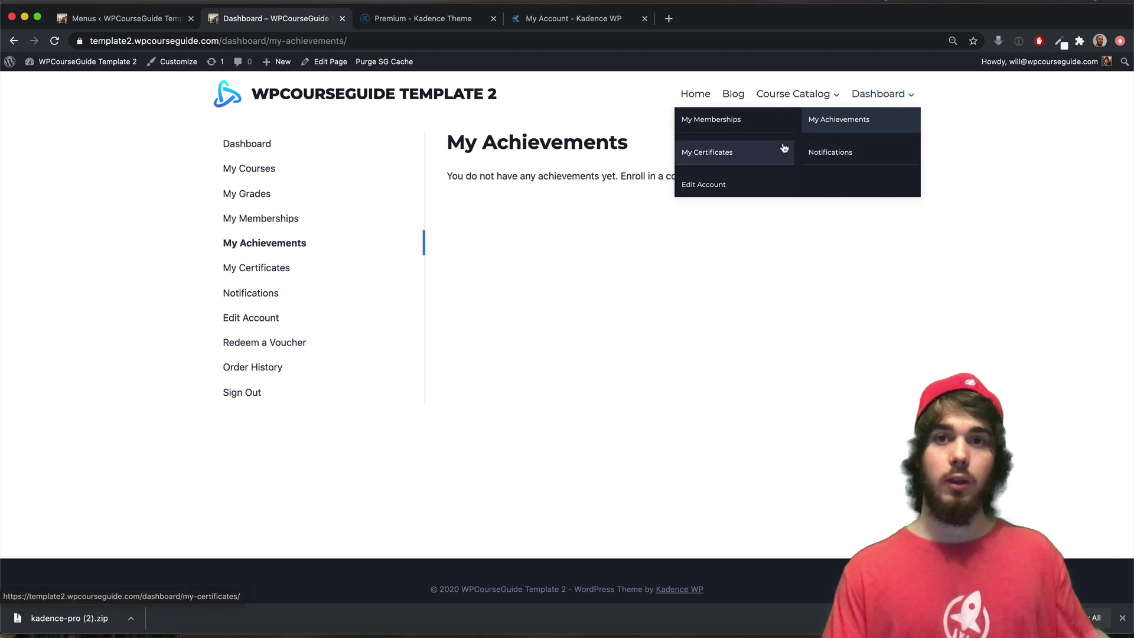
- In the Dashboard item's mega menu settings, set the Dropdown Background colour to red, hex FF0A0A
left_click(157, 22)
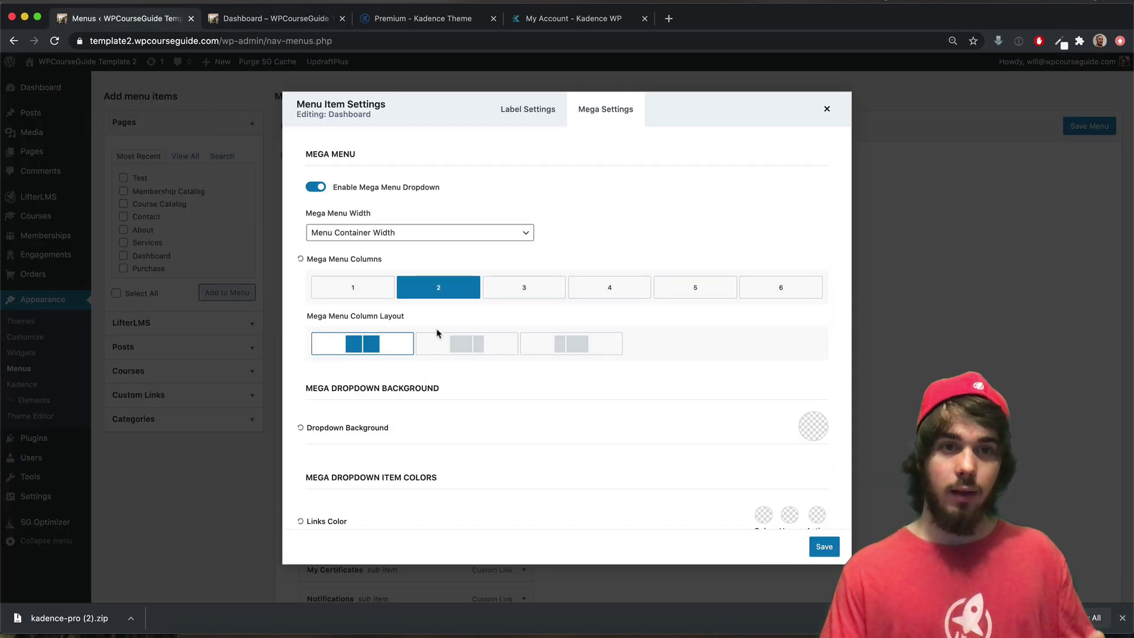
scroll(450, 328, "down", 2)
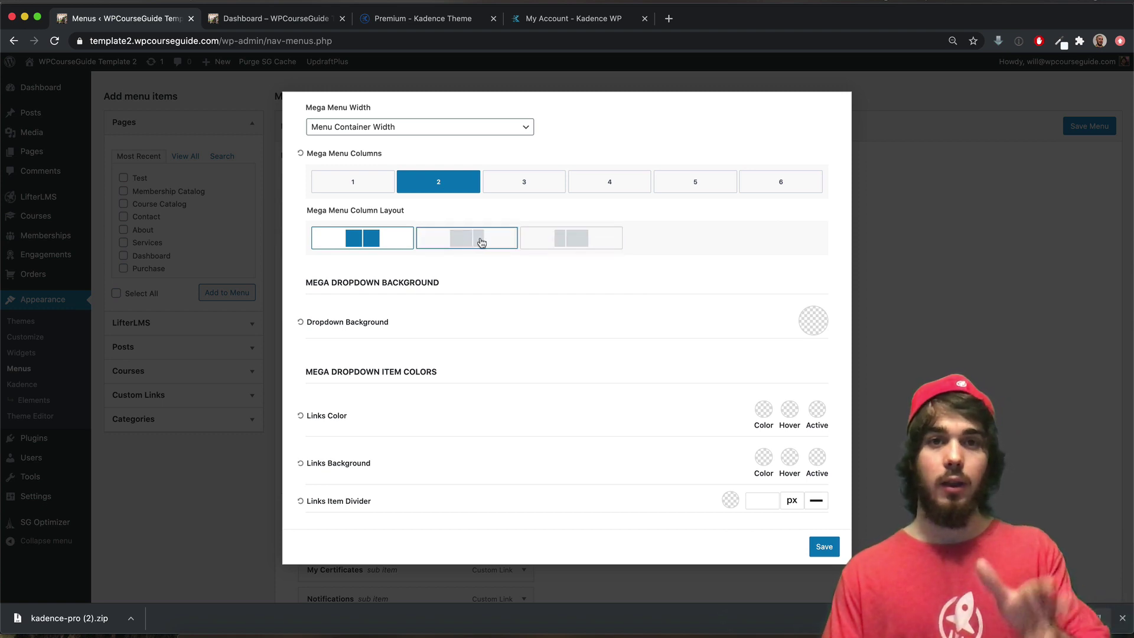
left_click(813, 320)
left_click_drag(726, 220, 800, 182)
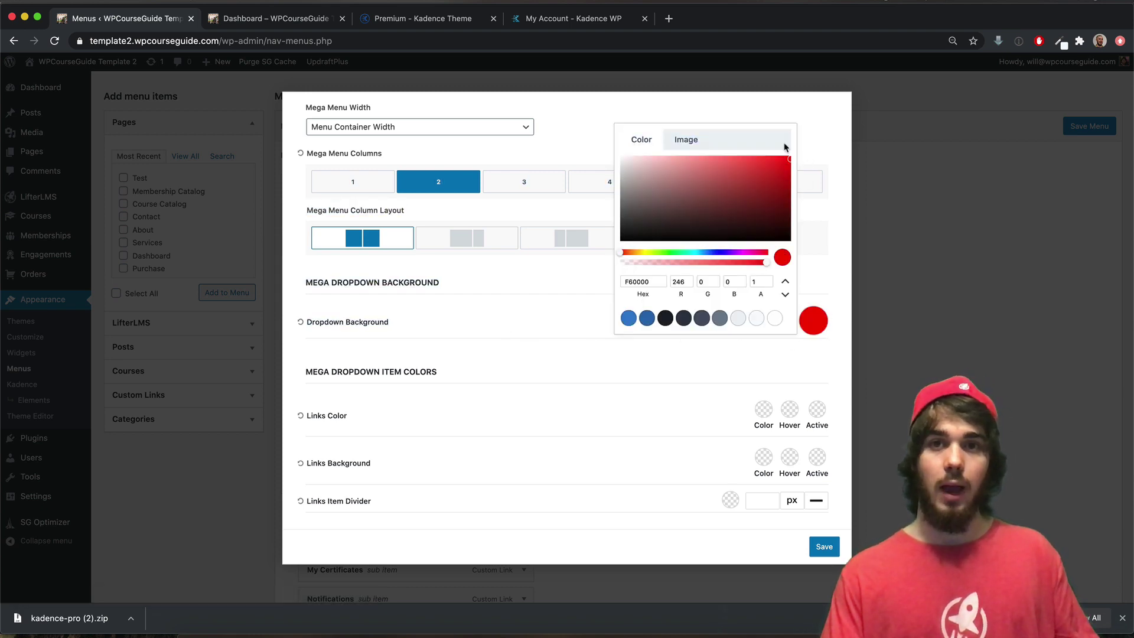
left_click(784, 155)
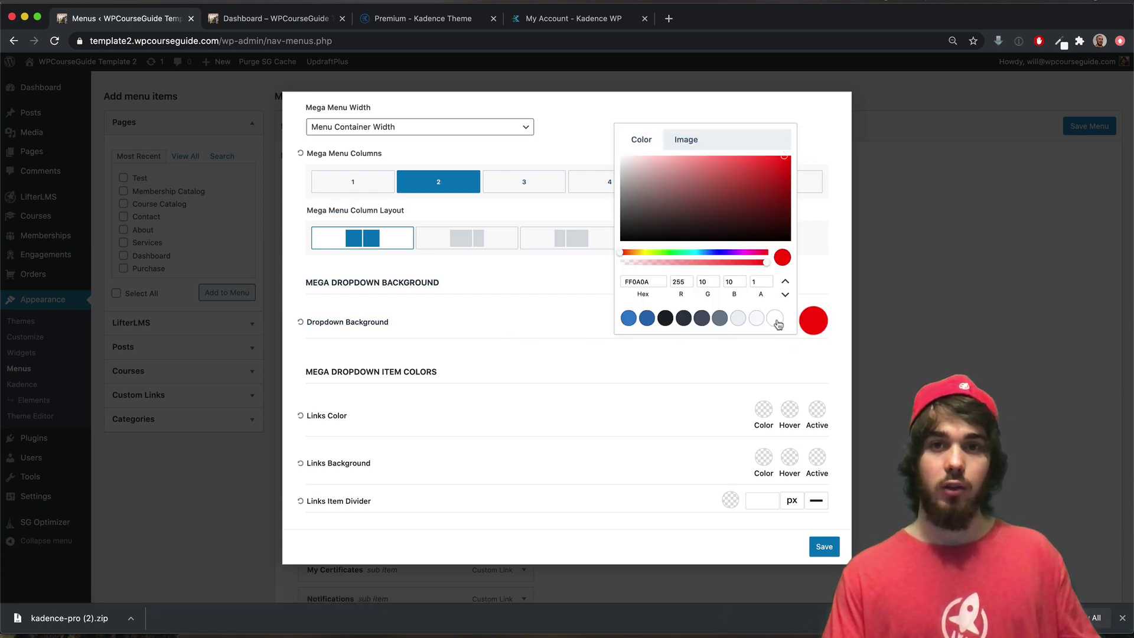
left_click(721, 387)
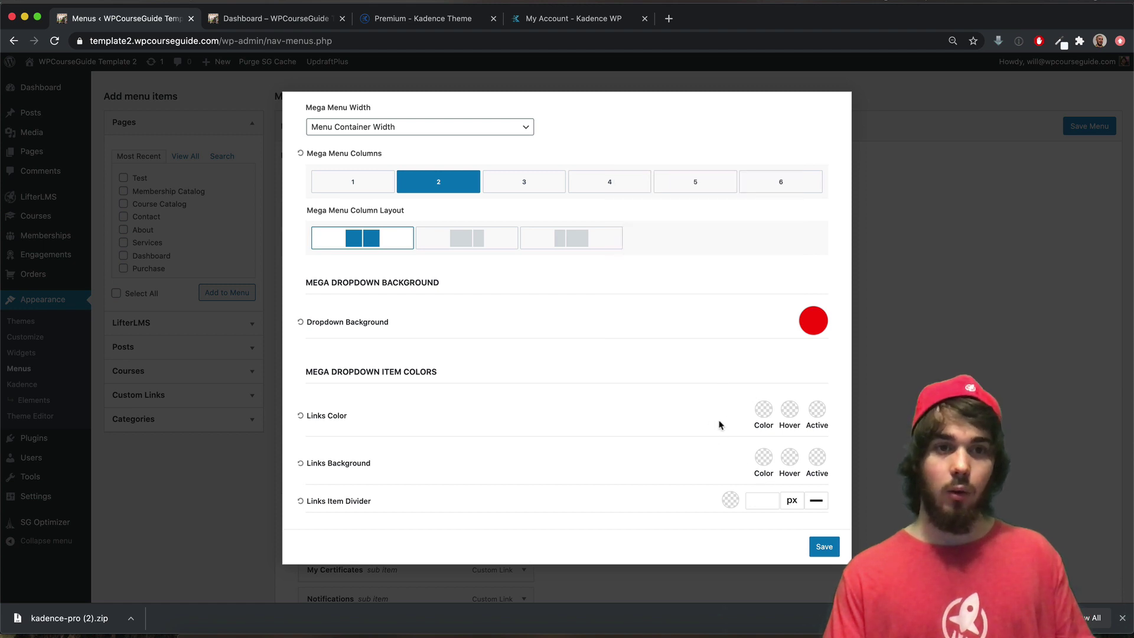
- Reload the live My Achievements page and check the background of the Dashboard dropdown
left_click(301, 22)
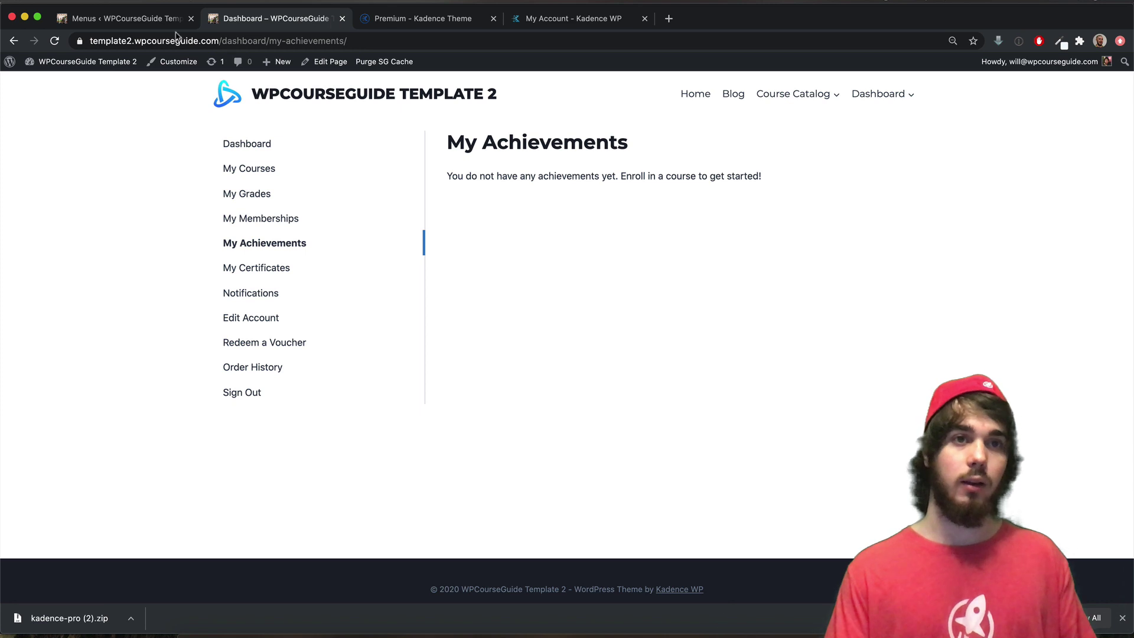
left_click(55, 40)
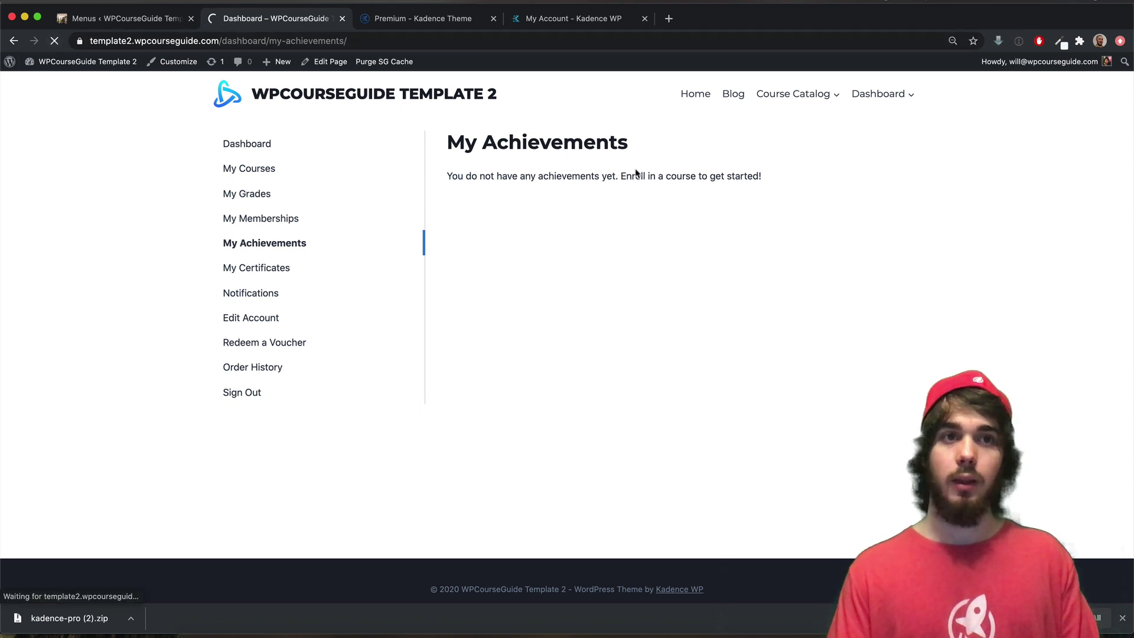
mouse_move(907, 101)
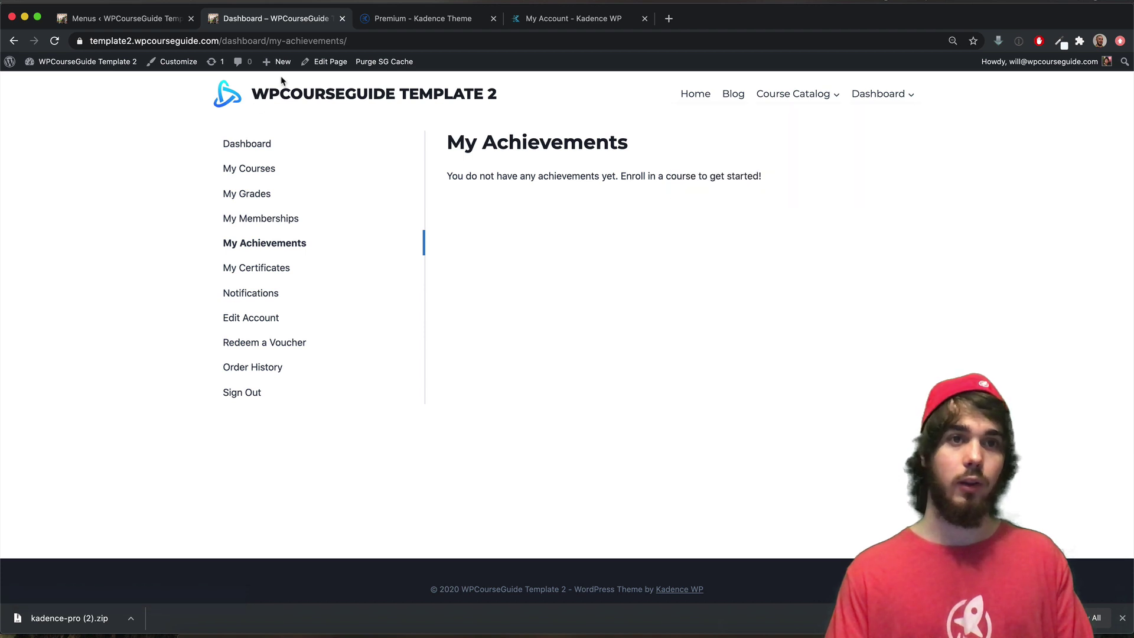
- Recheck the Dropdown Background colour in the mega menu settings and look at the live site's Dashboard menu again
left_click(152, 21)
left_click(813, 320)
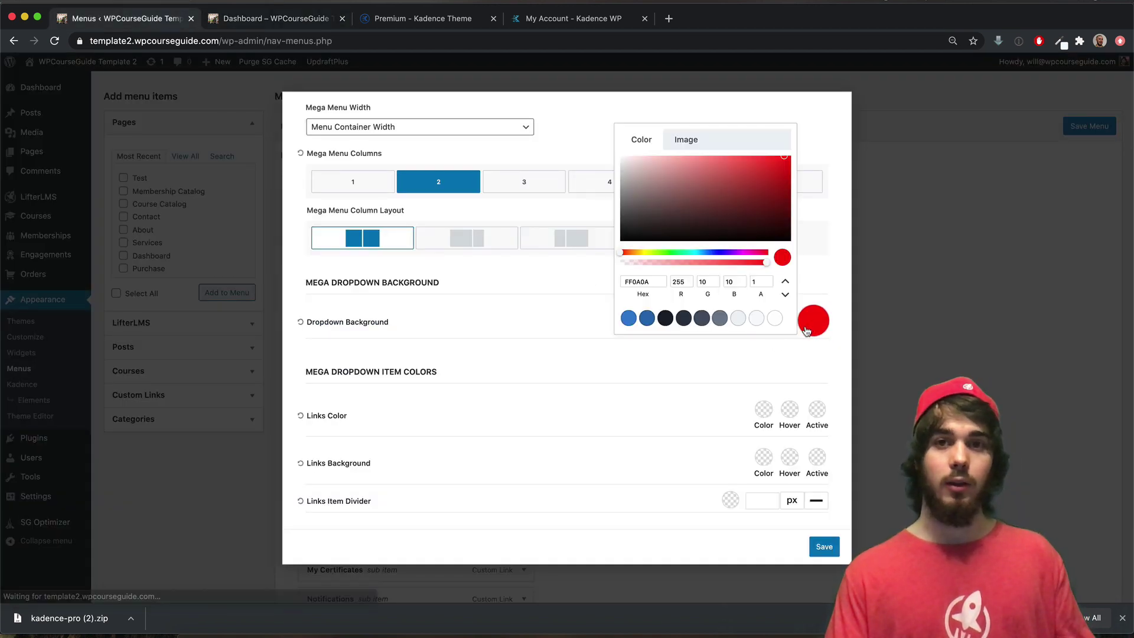
left_click(813, 321)
left_click(272, 18)
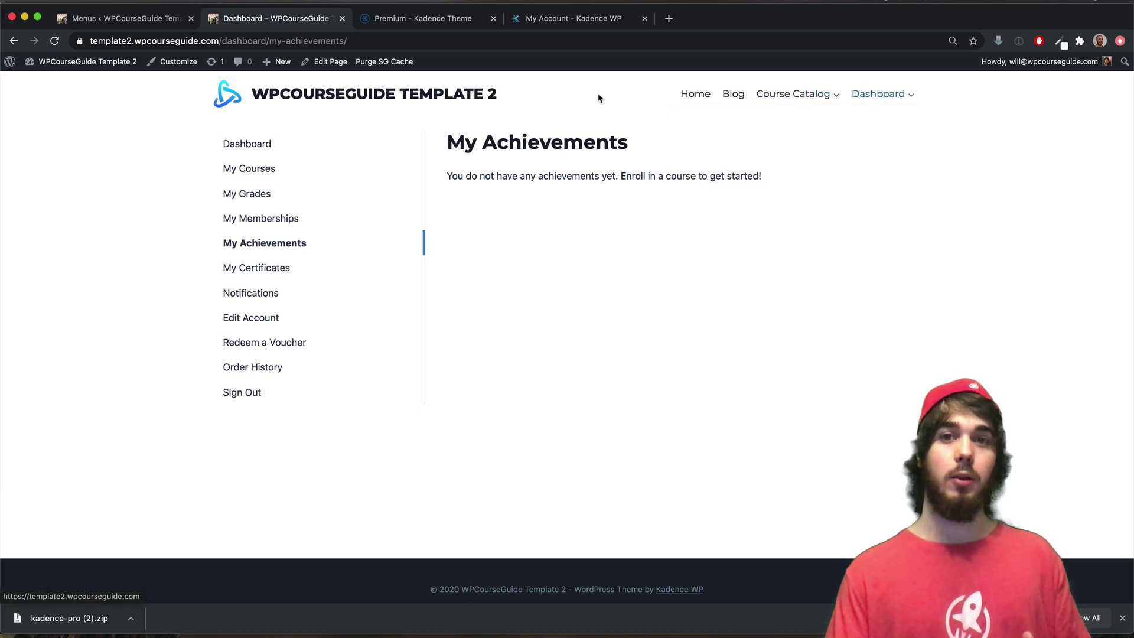
left_click(99, 23)
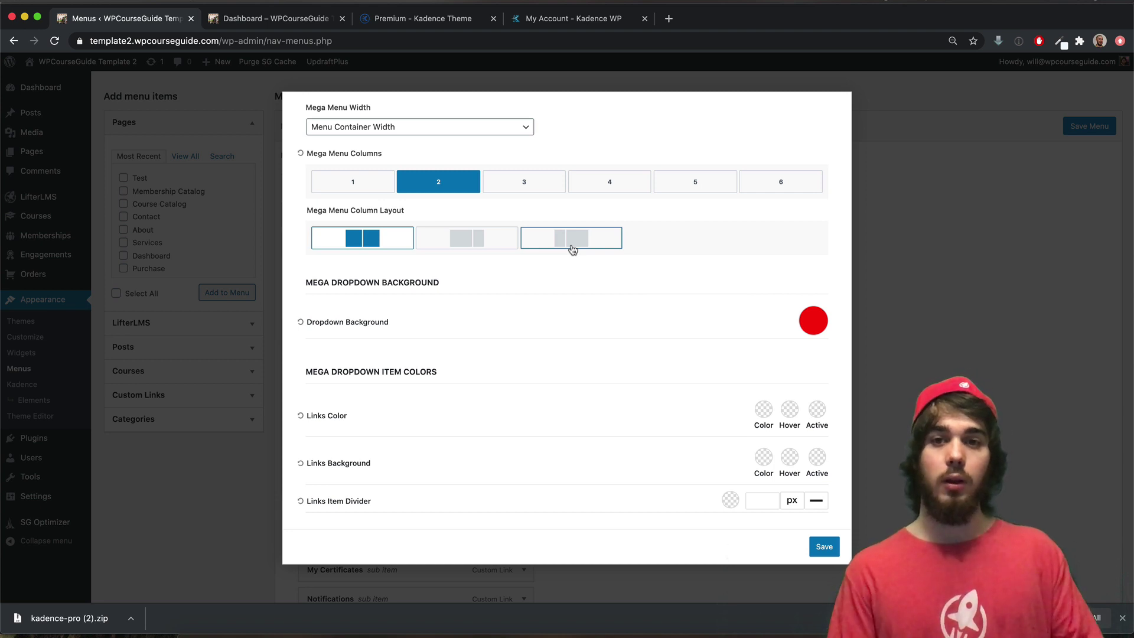
- Review the Premium Features overview on the Kadence Theme premium page, including Header Addons, Hooked Elements and Ultimate Menu
left_click(431, 18)
left_click(553, 257)
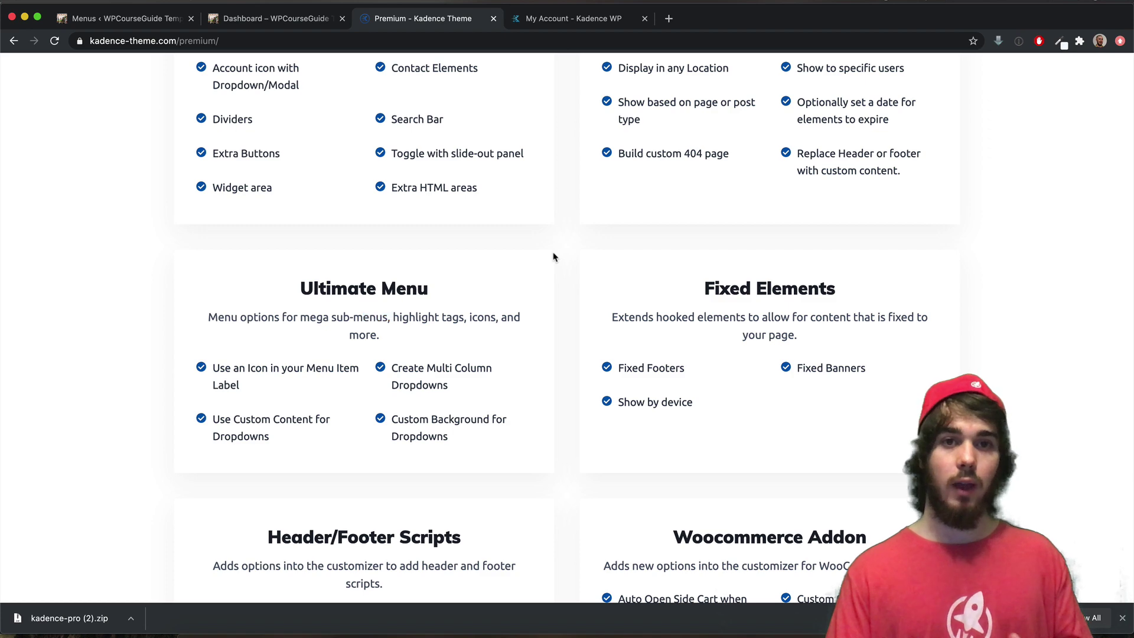
scroll(572, 264, "up", 3)
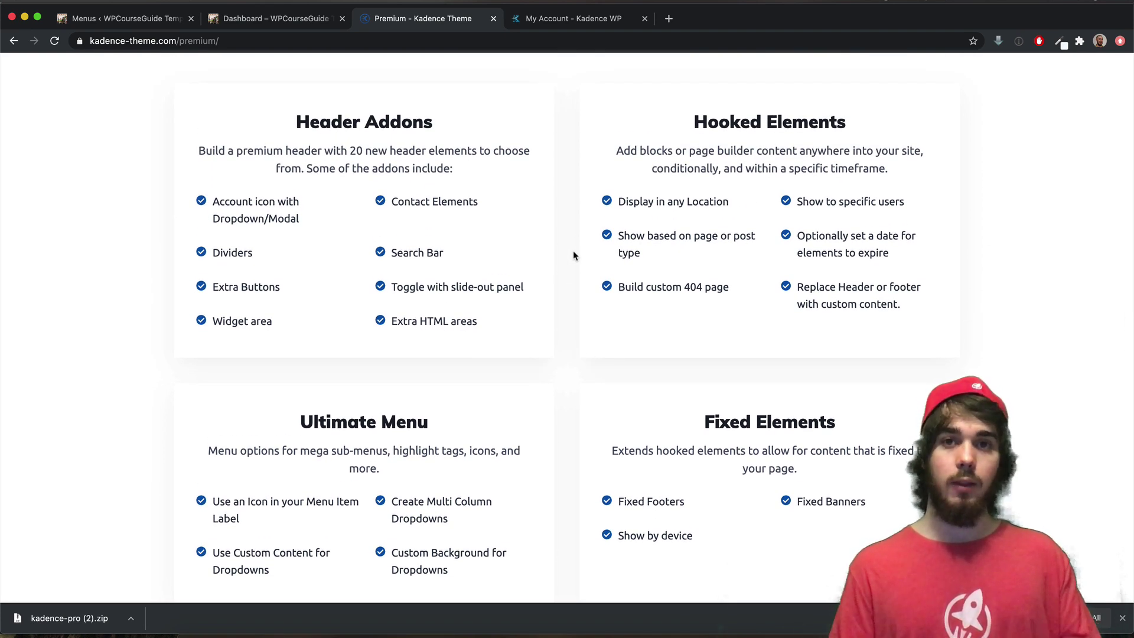
scroll(575, 239, "up", 2)
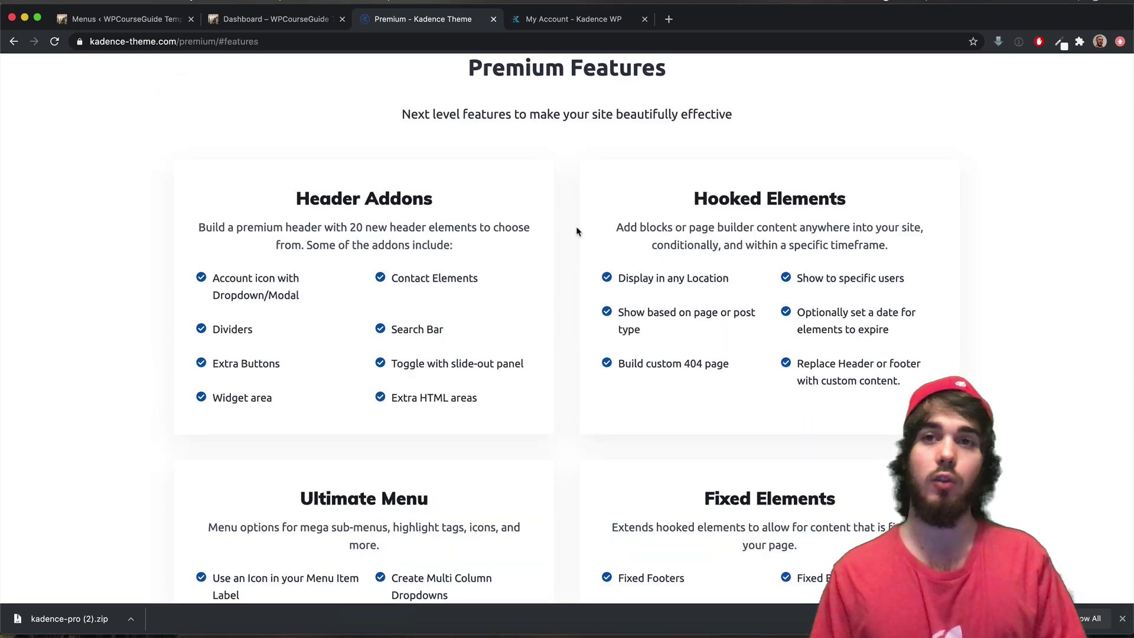
scroll(579, 175, "up", 2)
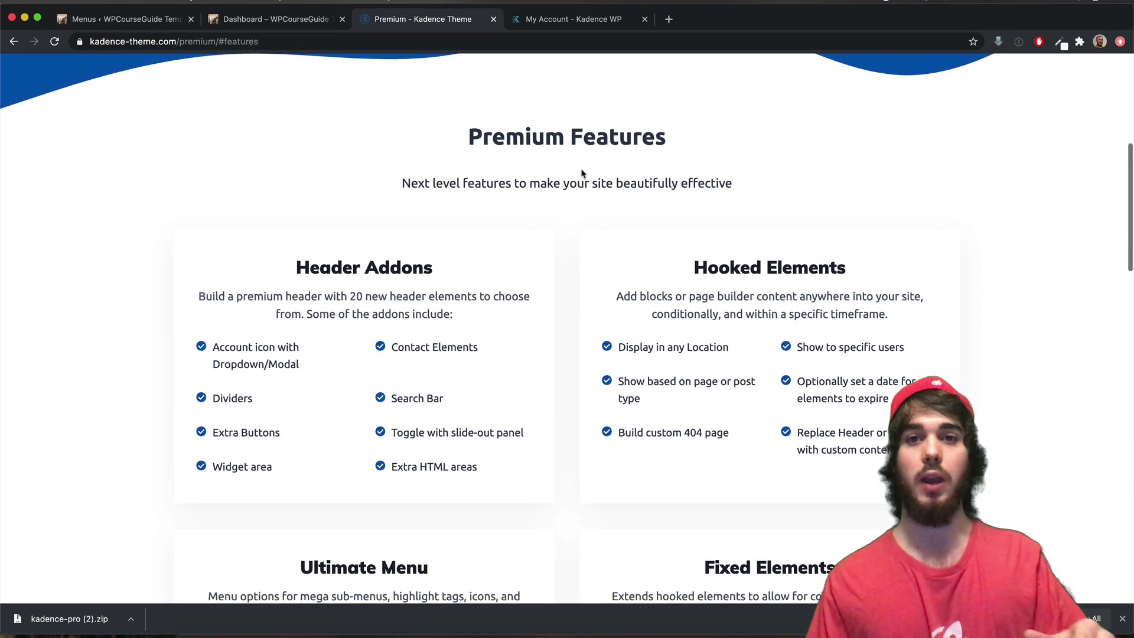
scroll(578, 178, "up", 3)
scroll(578, 177, "up", 2)
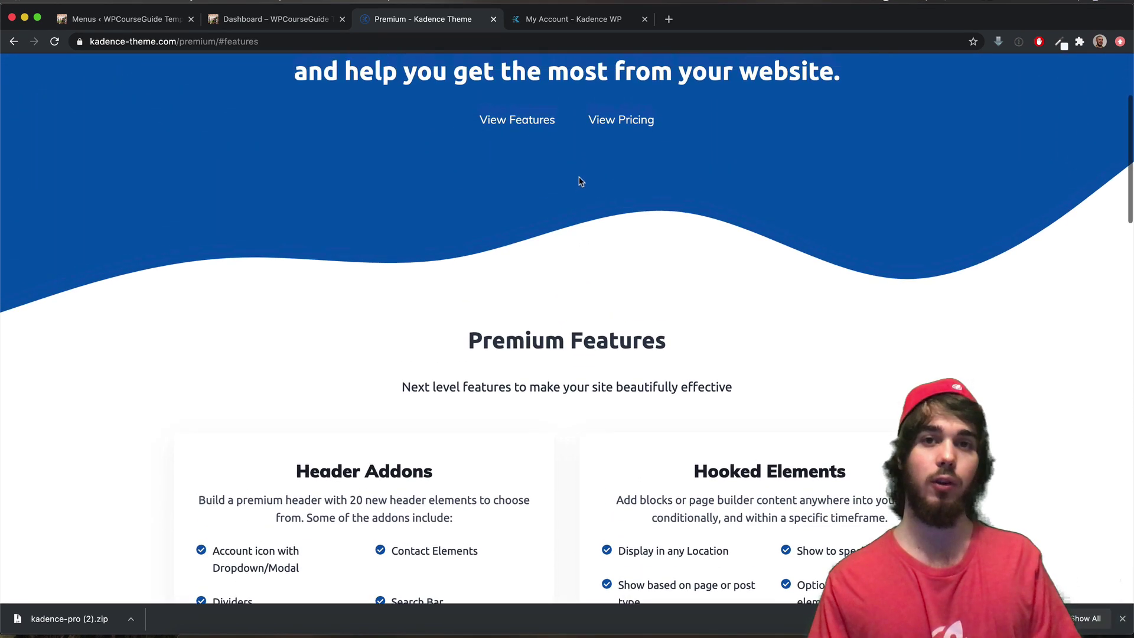
scroll(578, 177, "up", 3)
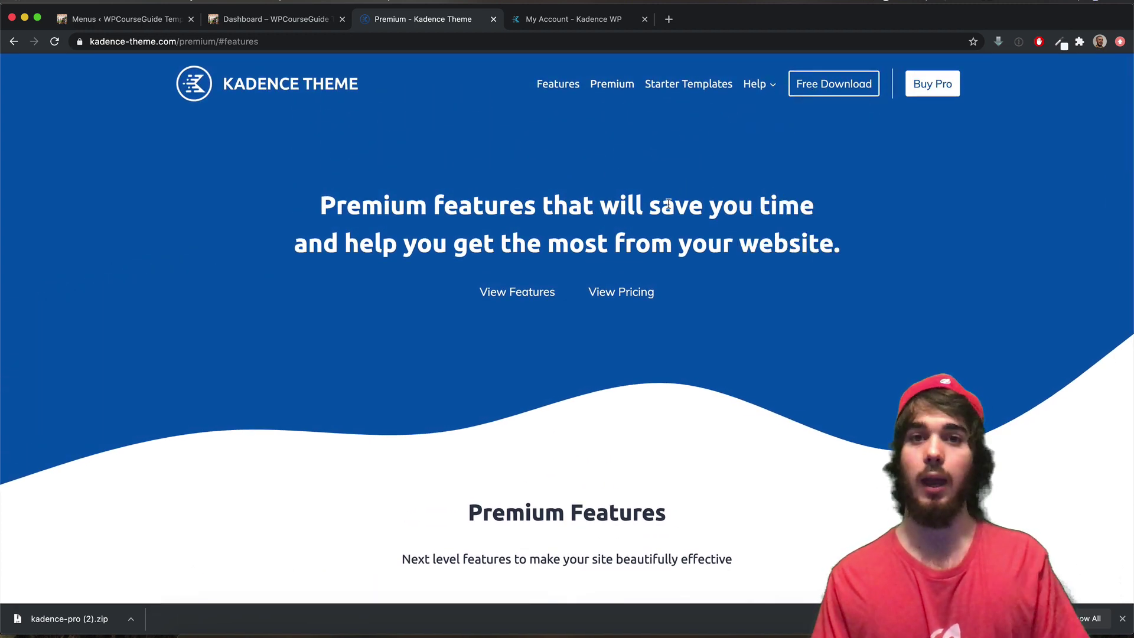
- Examine the lifetime plans under Kadence Pro Pricing, highlighting the membership's original price and the Lifetime Kadence Pro plan name
scroll(683, 157, "down", 10)
scroll(685, 155, "down", 15)
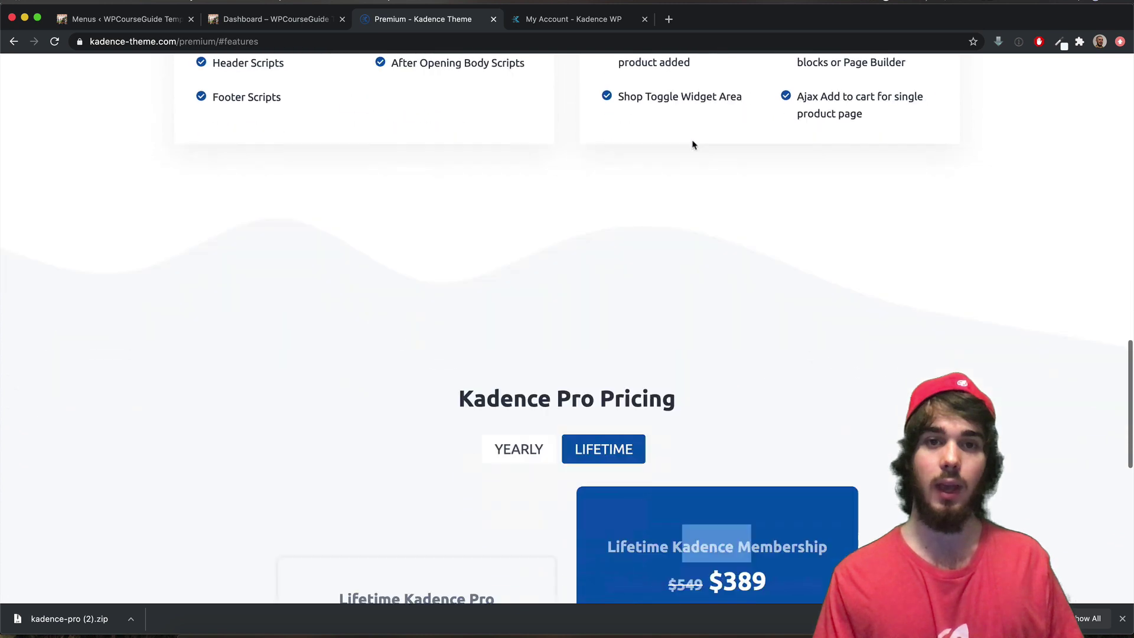
scroll(697, 142, "down", 3)
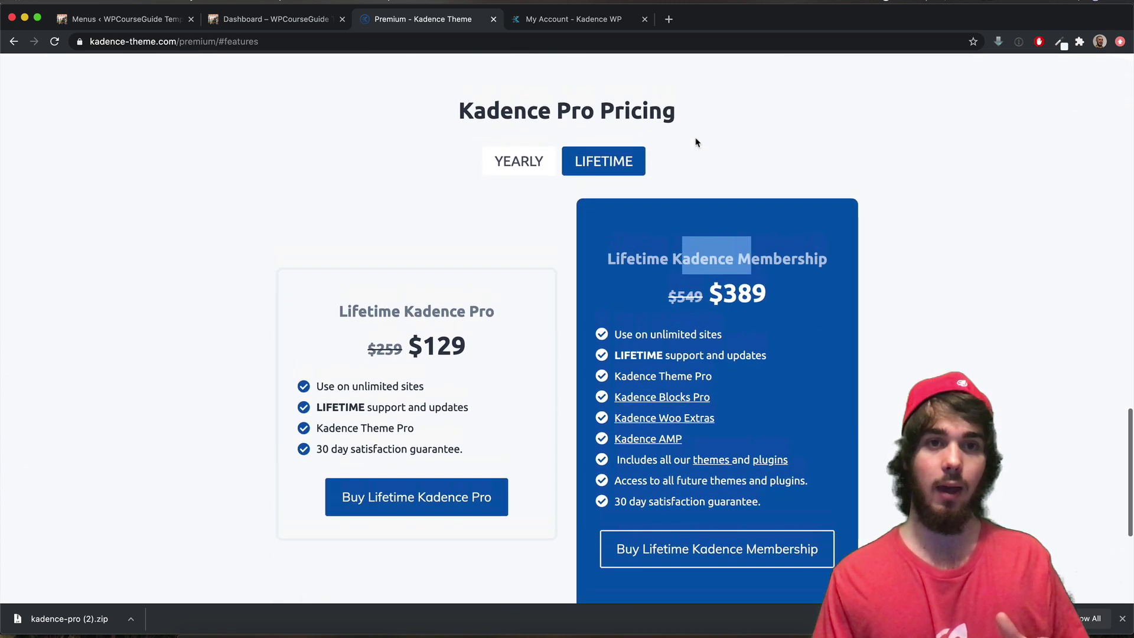
scroll(695, 142, "up", 4)
scroll(695, 152, "down", 2)
scroll(694, 152, "down", 1)
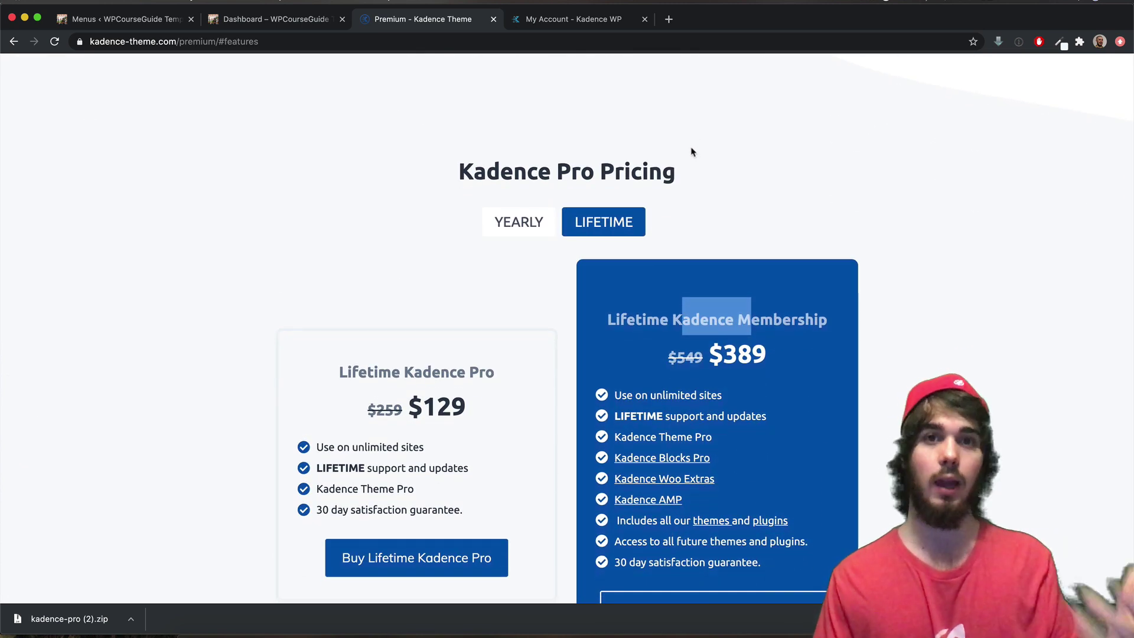
left_click(681, 316)
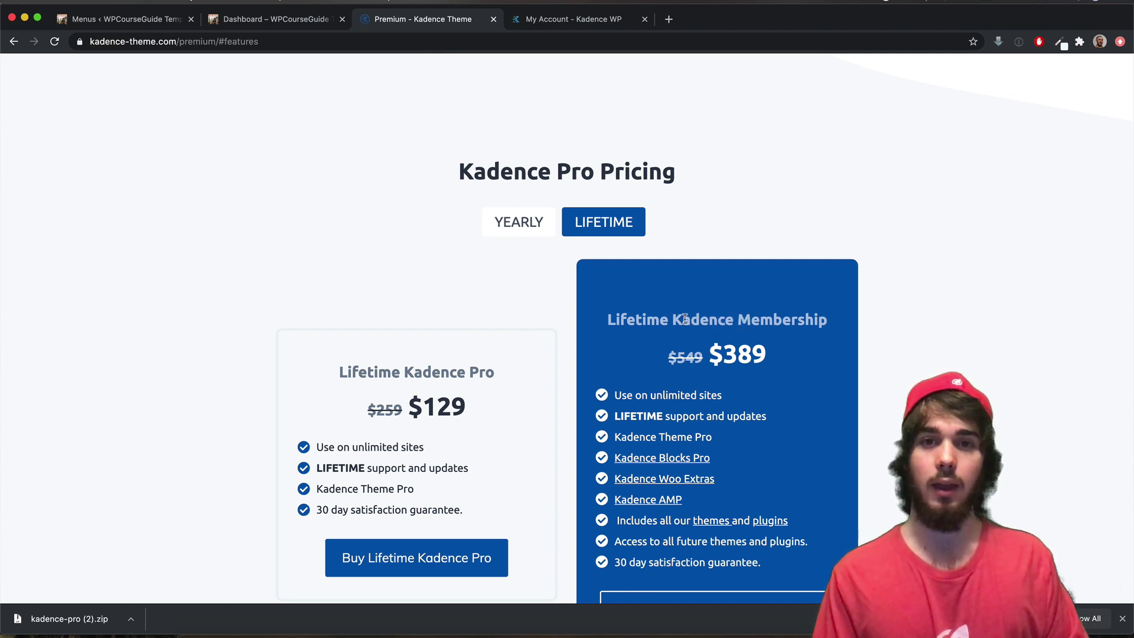
left_click_drag(685, 350, 692, 348)
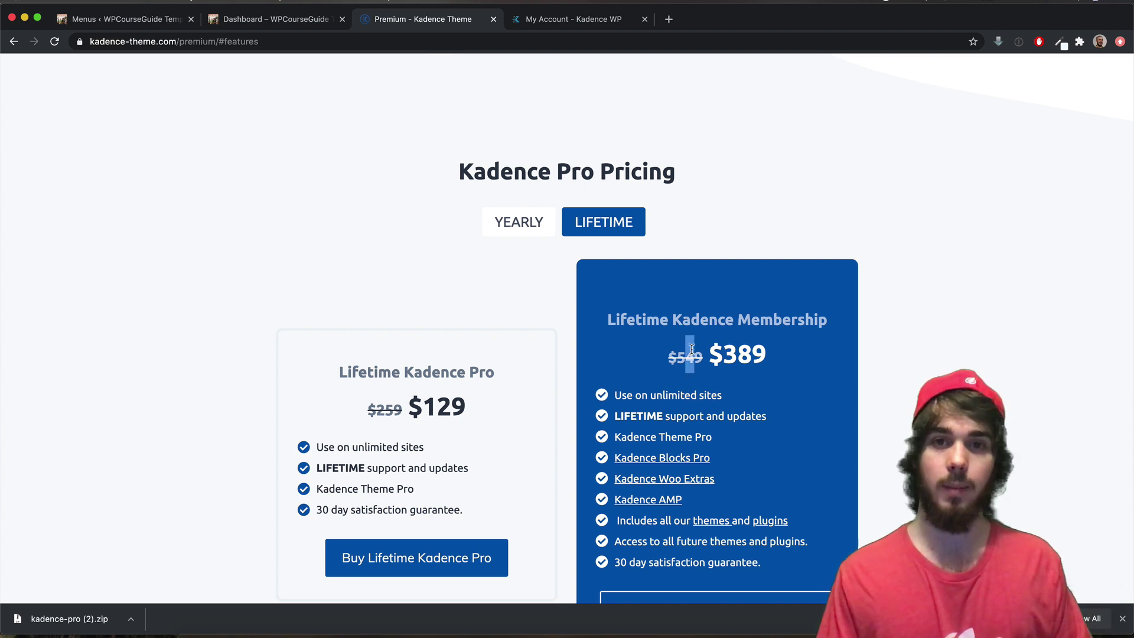
scroll(703, 350, "down", 2)
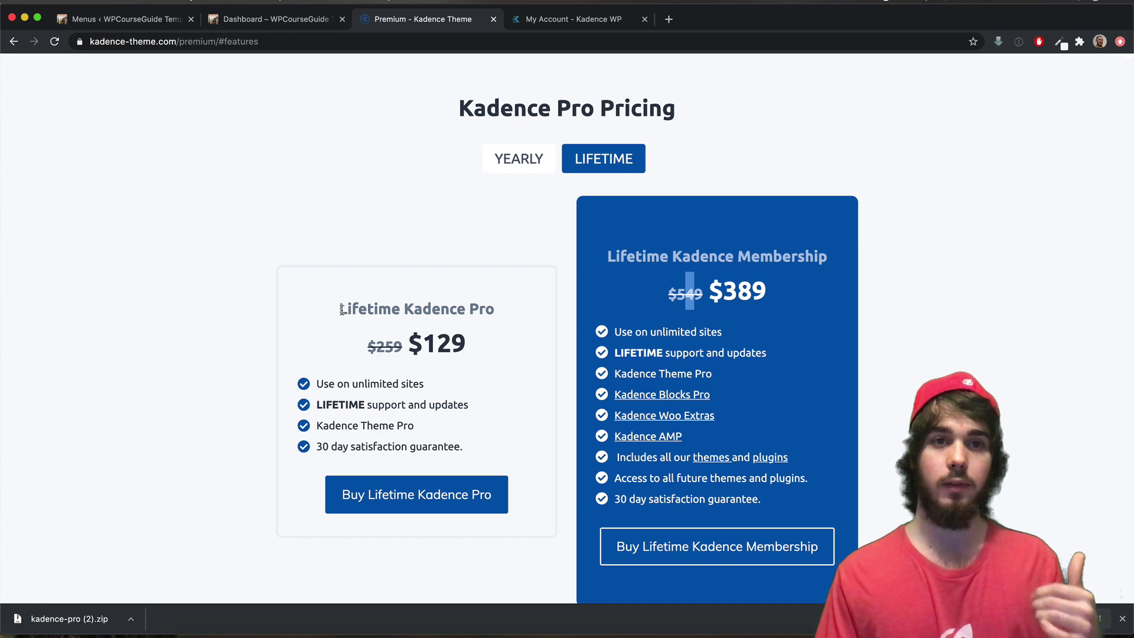
left_click_drag(340, 309, 490, 312)
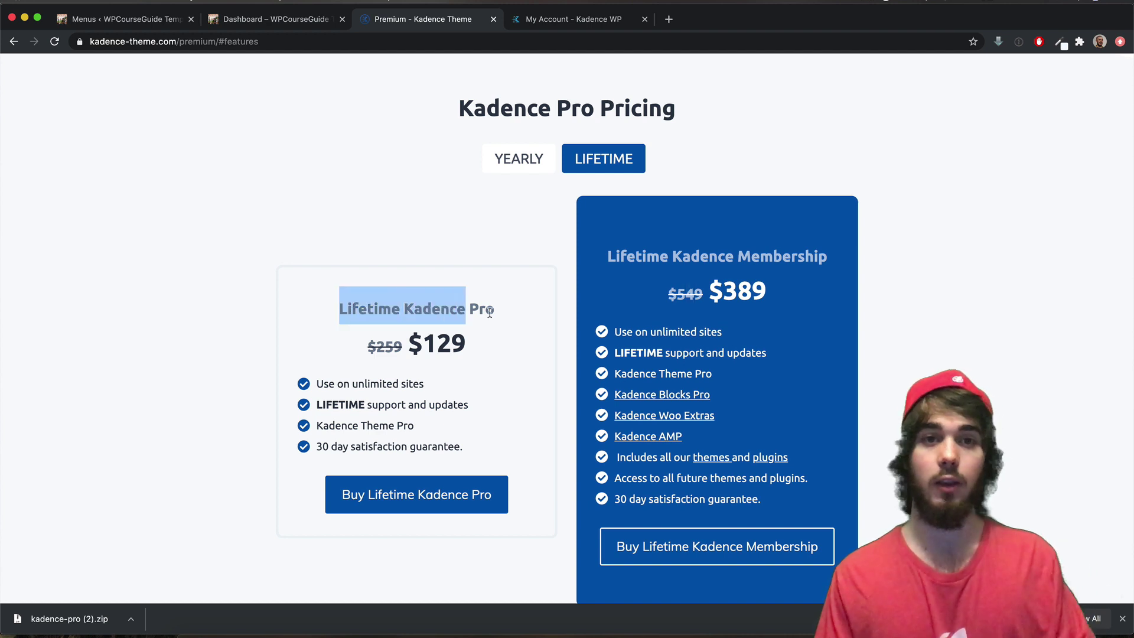
- Review the plugins and themes in the Kadence Member Package downloads of the Kadence WP account
left_click(557, 19)
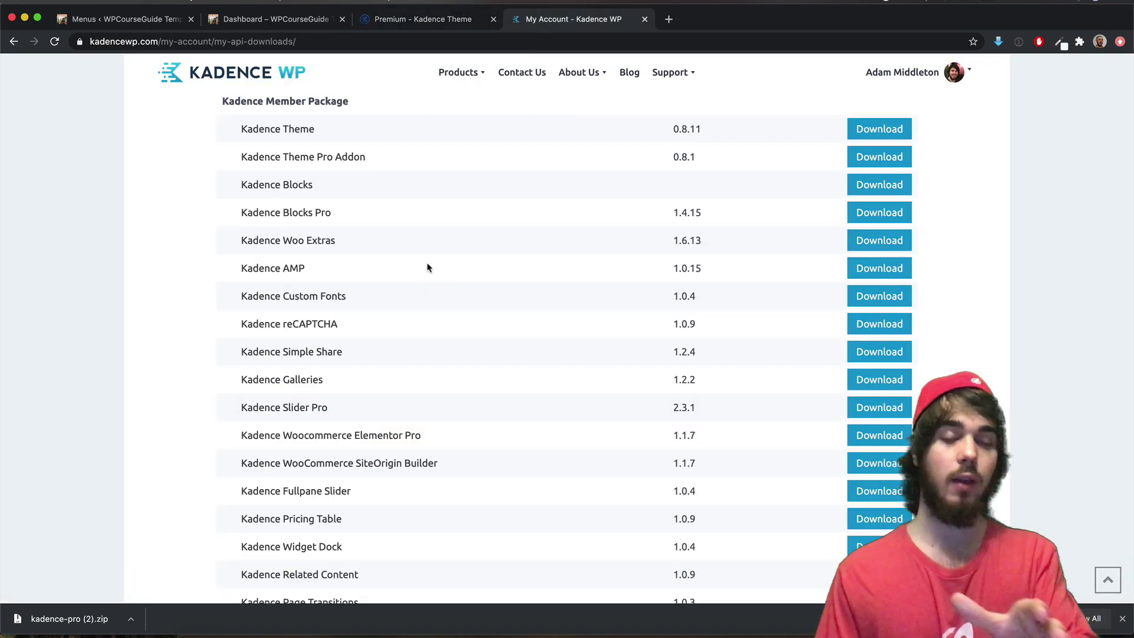
scroll(429, 263, "down", 2)
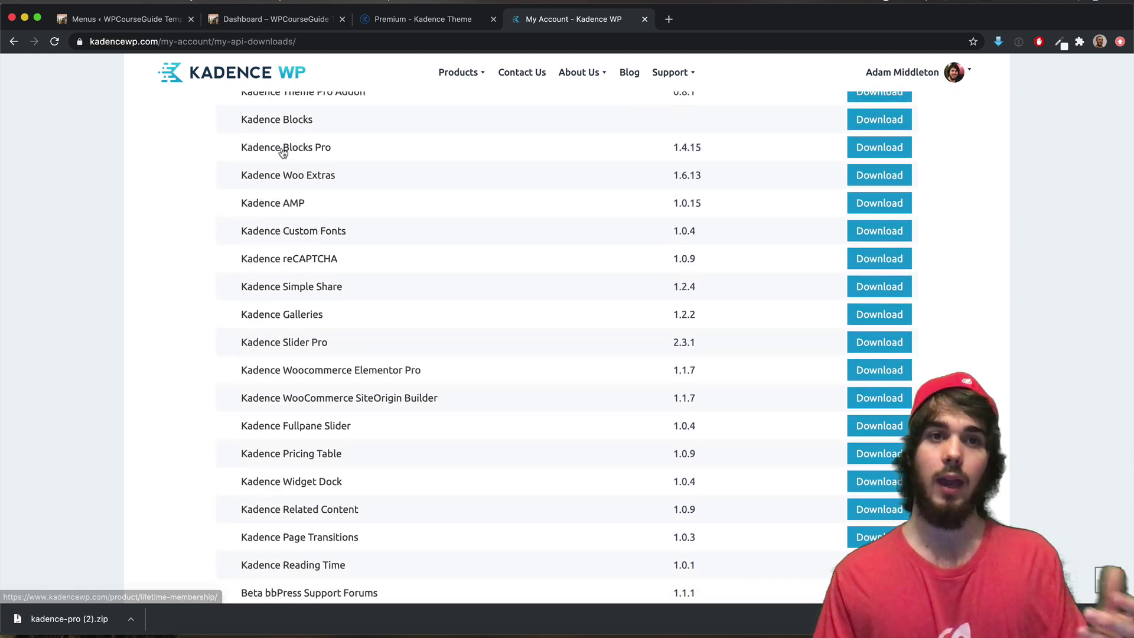
scroll(307, 204, "down", 3)
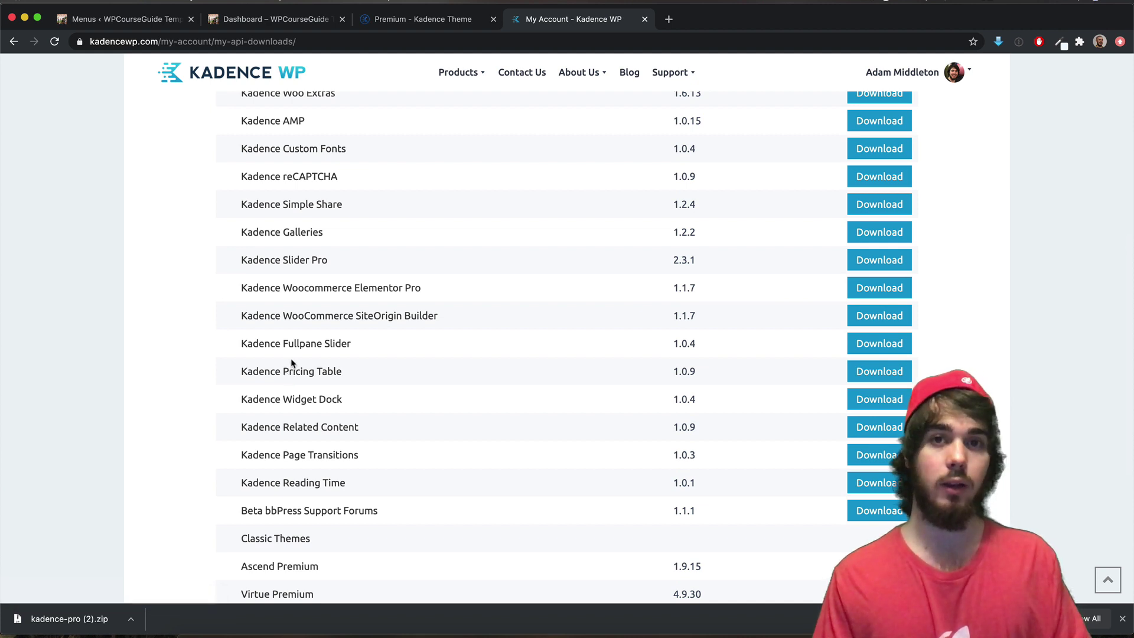
- Compare the lifetime plans on the Kadence premium page with the download list in the Kadence WP account
left_click(404, 24)
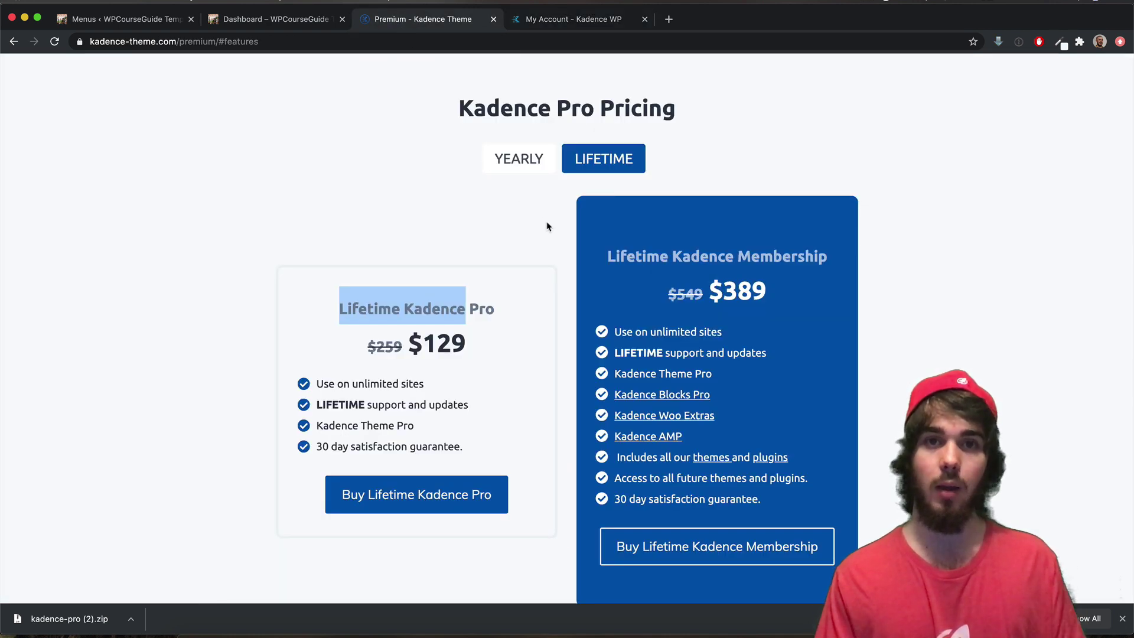
scroll(606, 266, "down", 3)
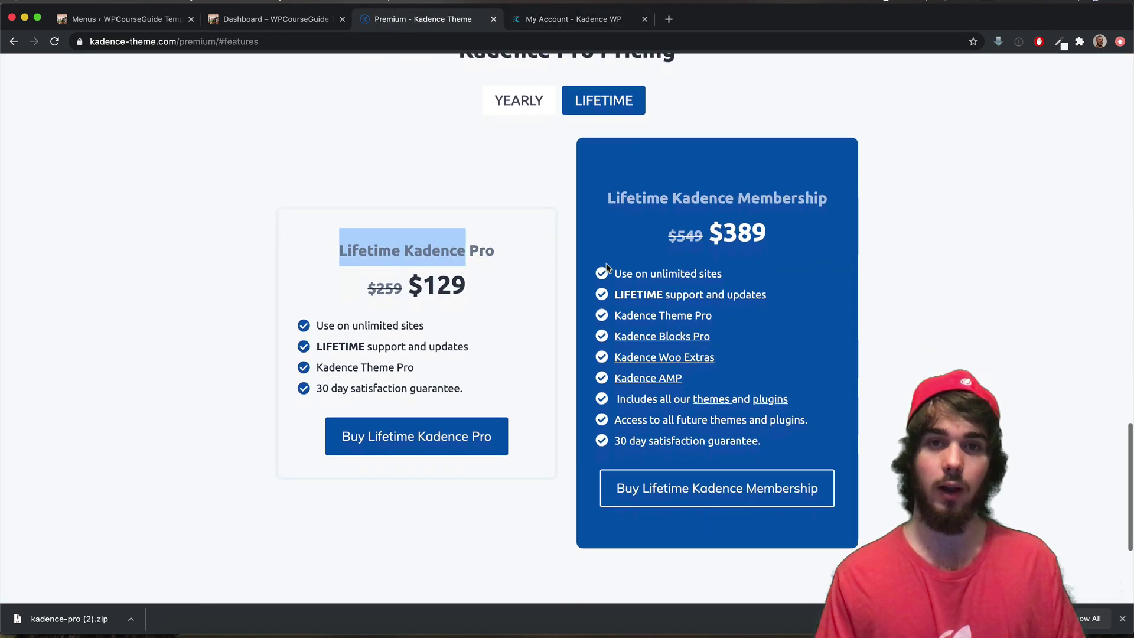
left_click(541, 21)
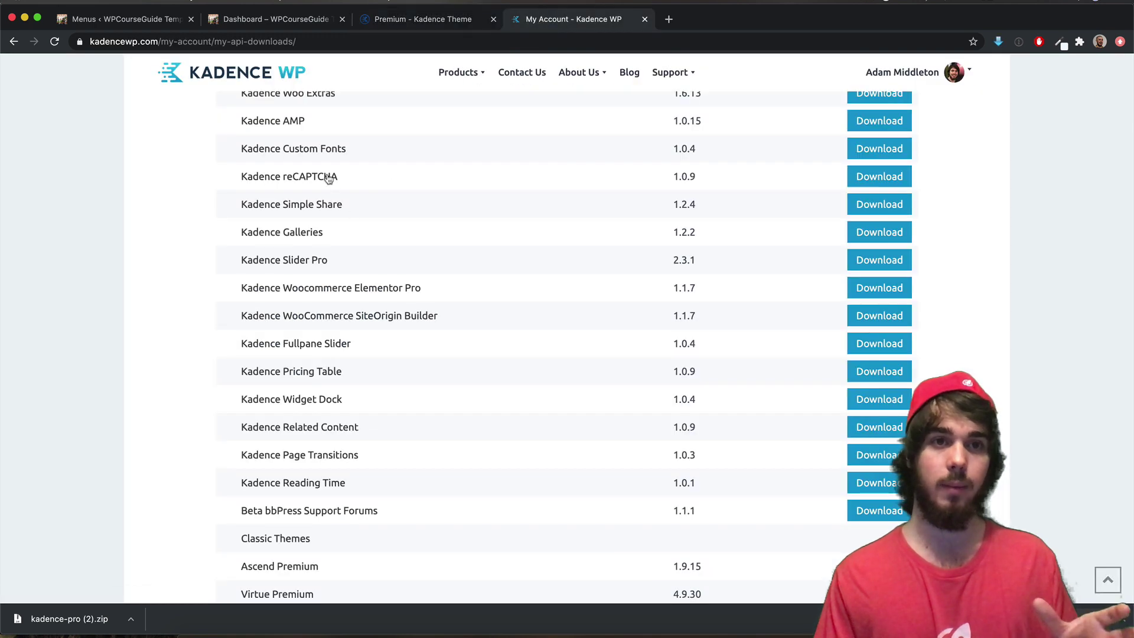
key("ctrl+shift+Tab")
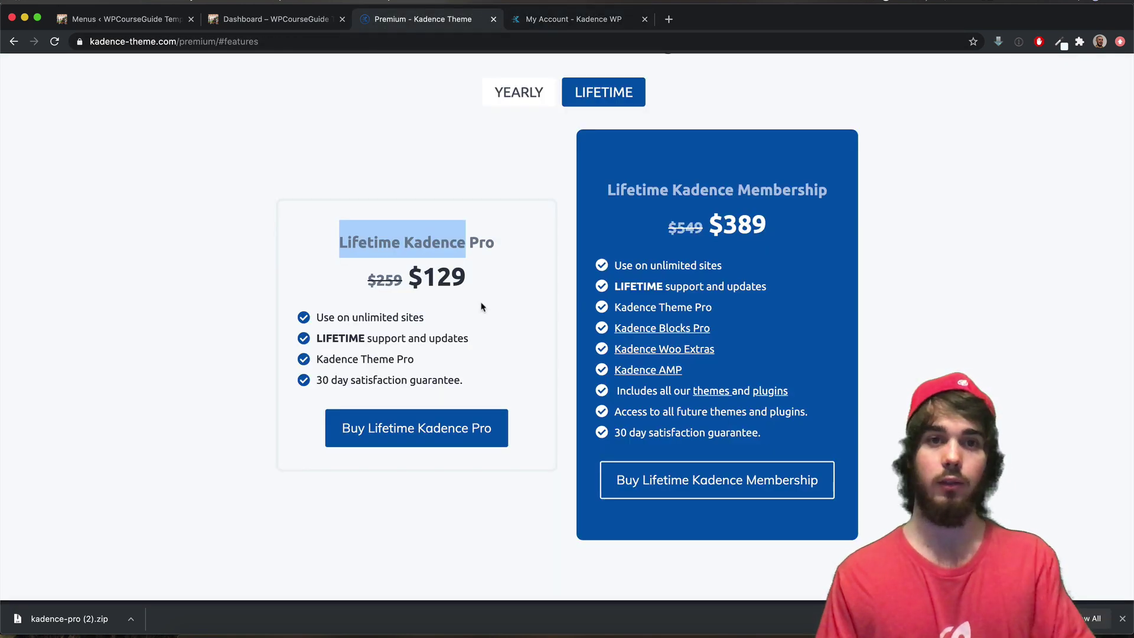